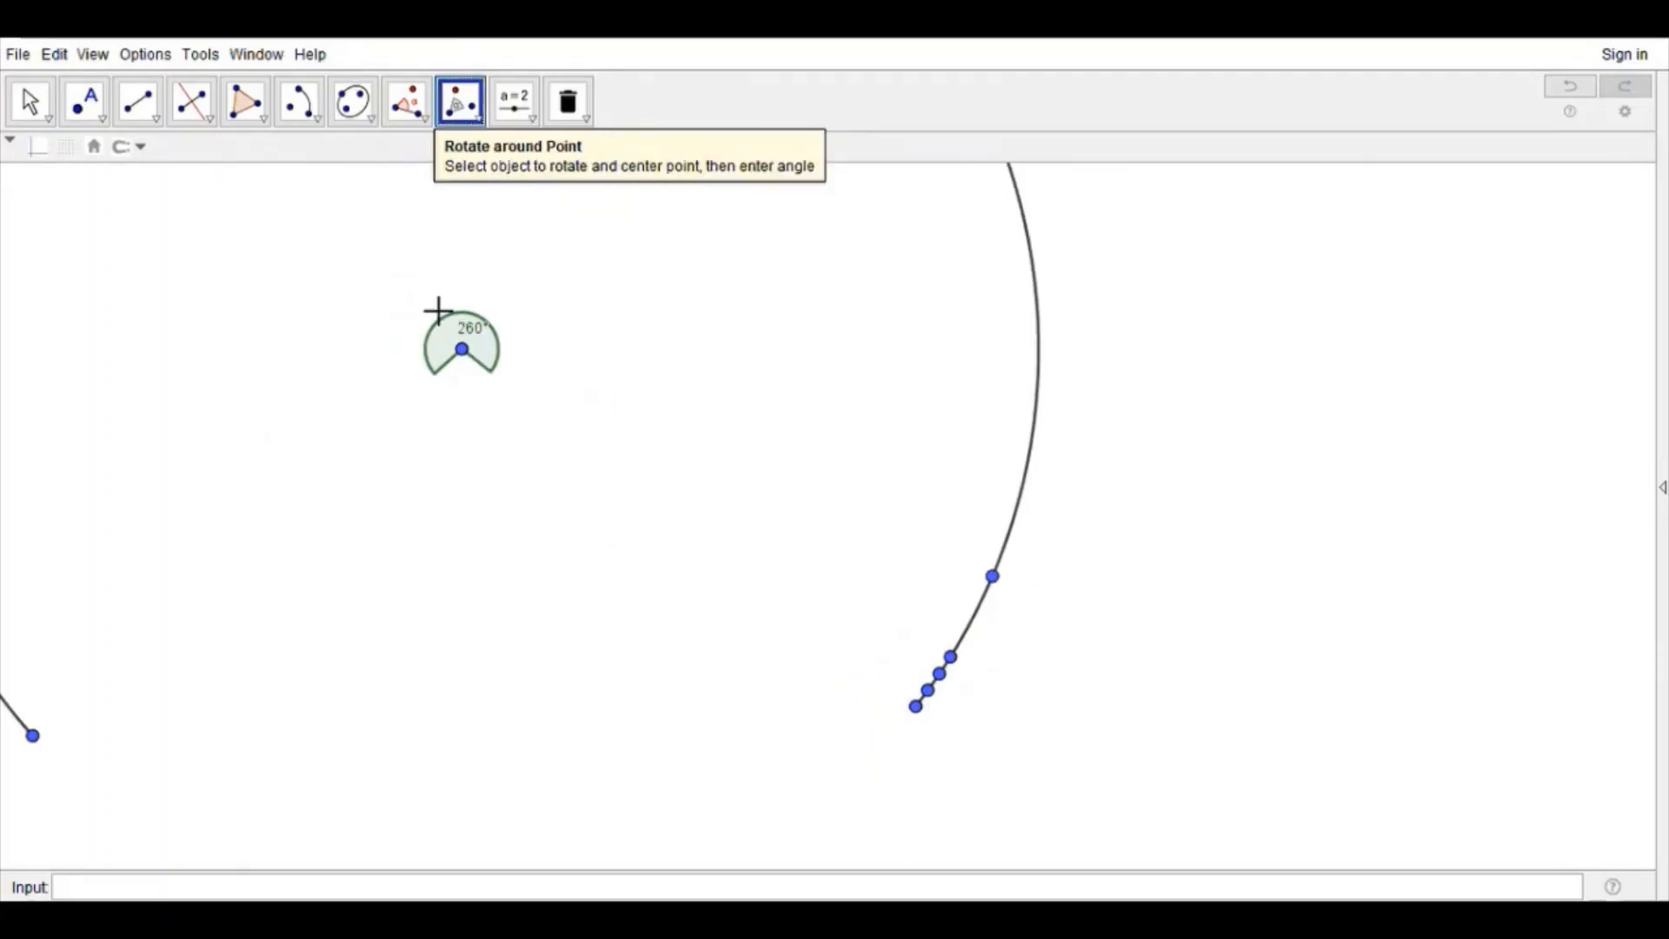
Step: Place a point on the arc just below the isolated point and rotate it around that isolated point
{"action": "left_click", "coordinate": [32, 103]}
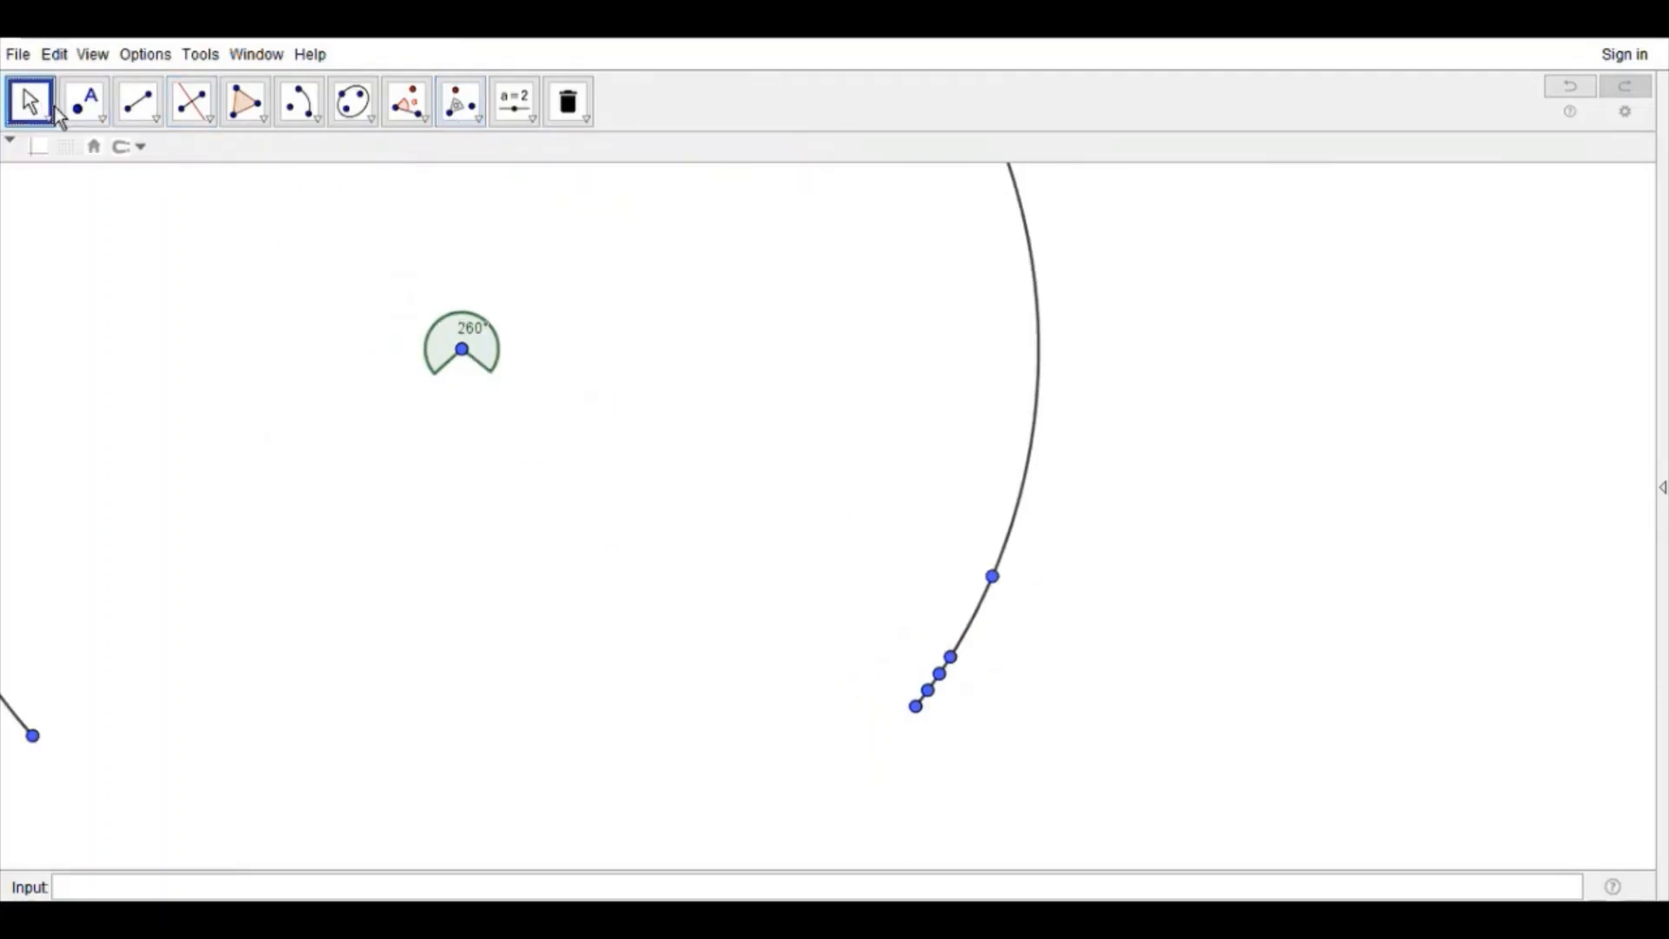
{"action": "left_click", "coordinate": [87, 103]}
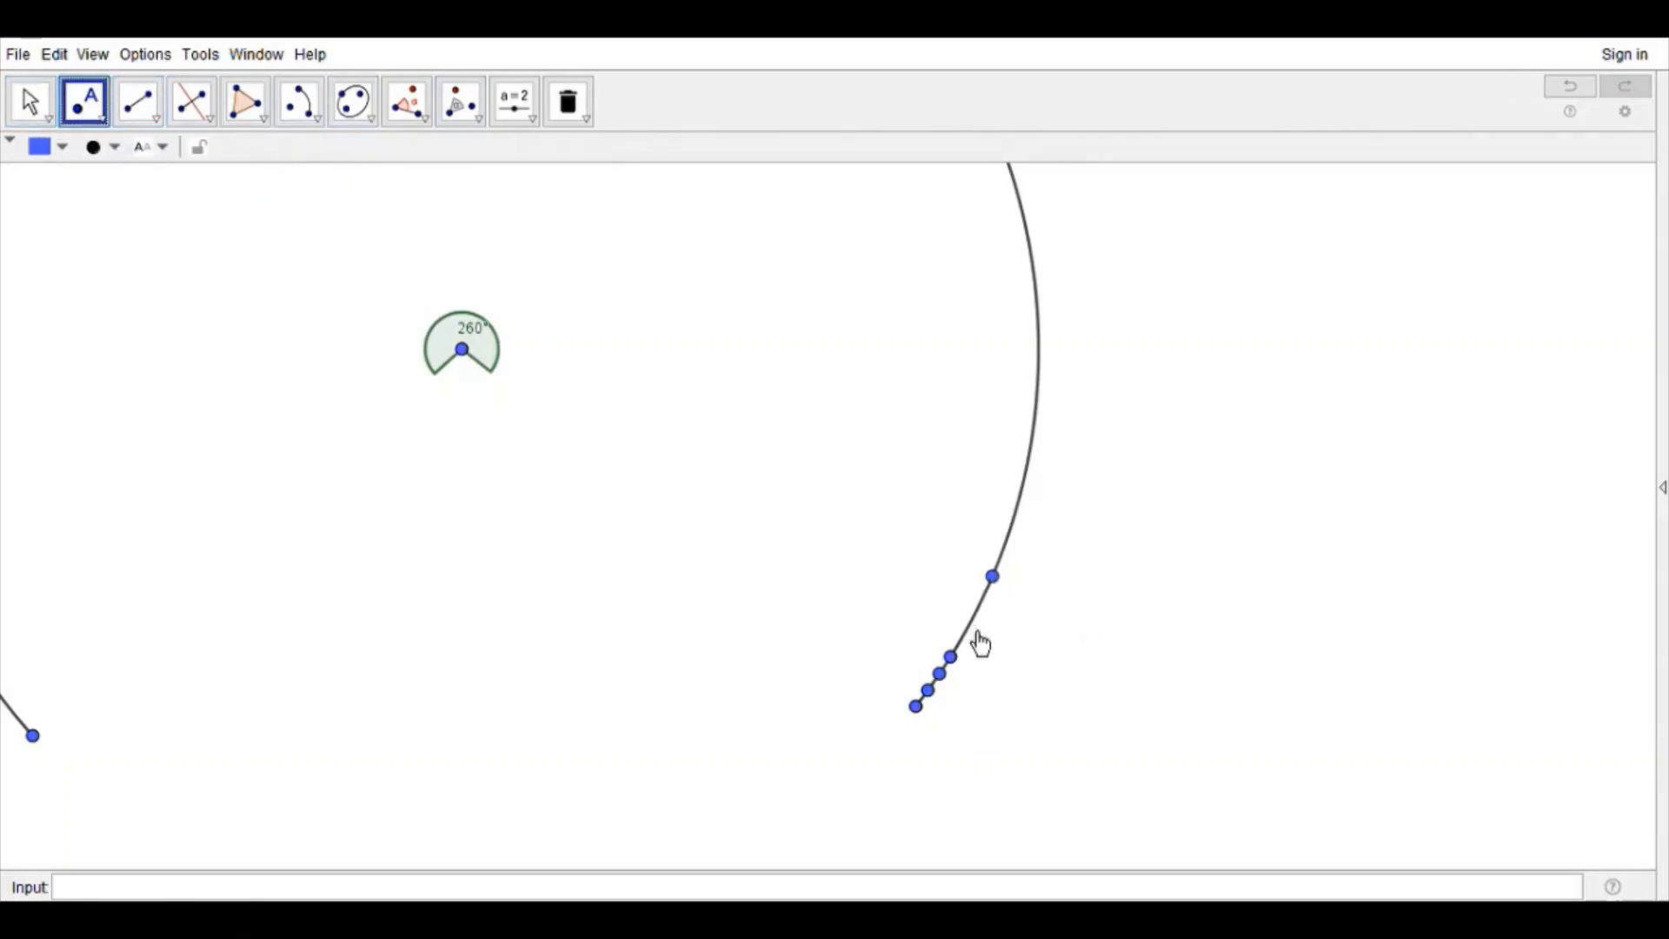
{"action": "left_click", "coordinate": [965, 637]}
{"action": "left_click", "coordinate": [461, 102]}
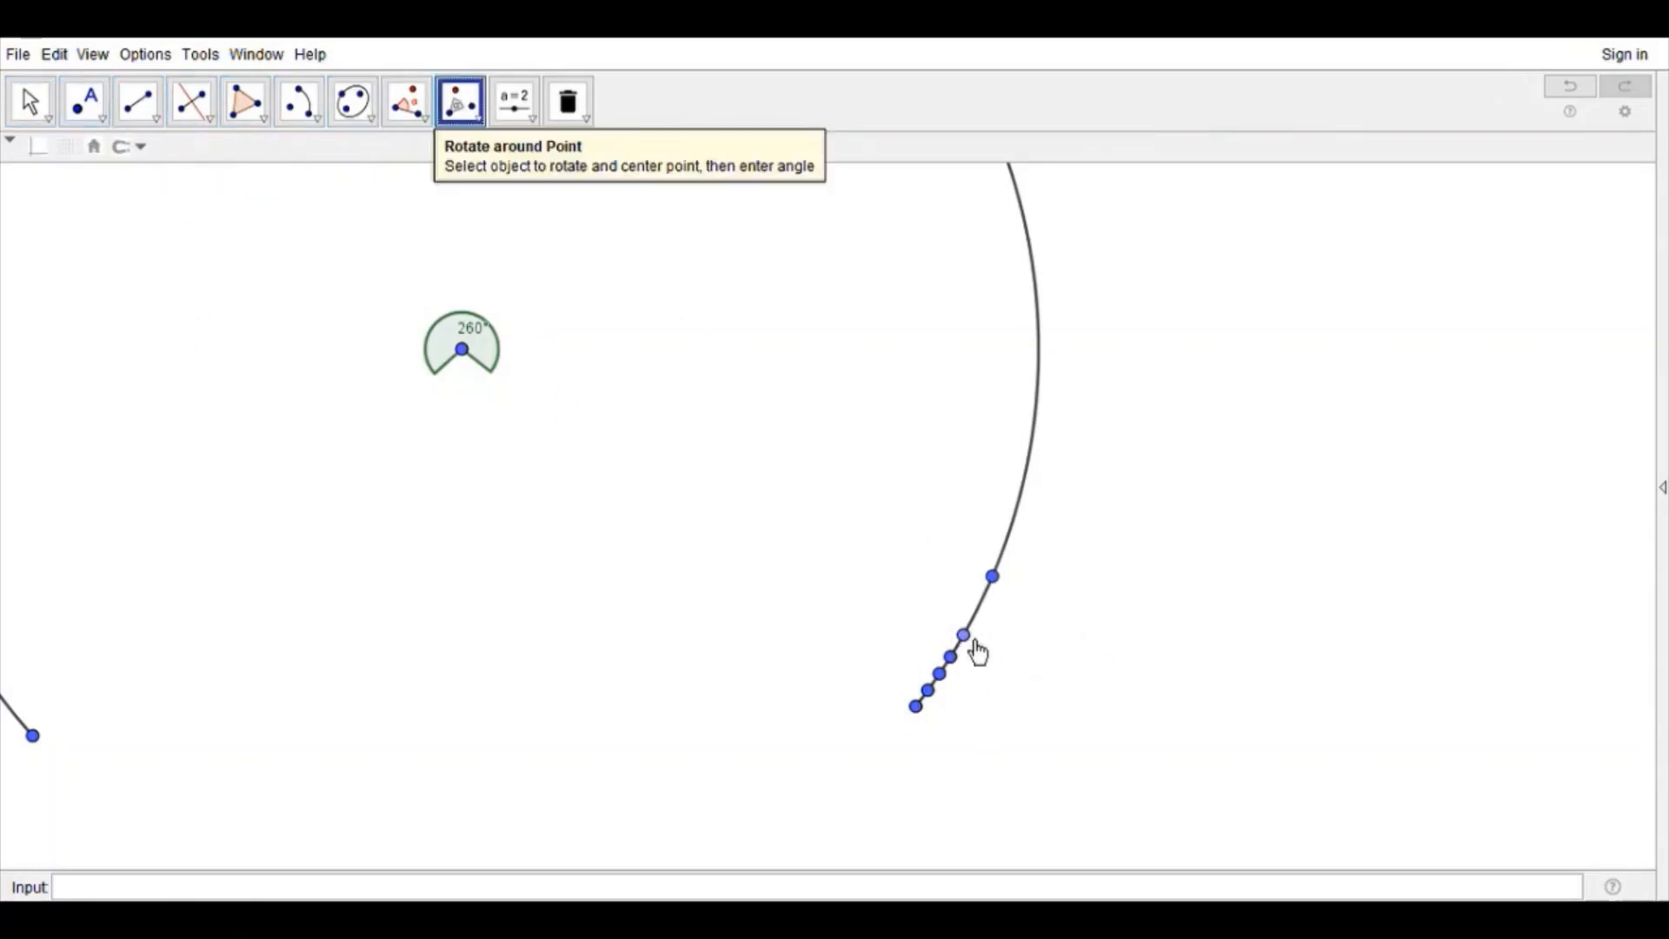
{"action": "left_click", "coordinate": [1011, 596]}
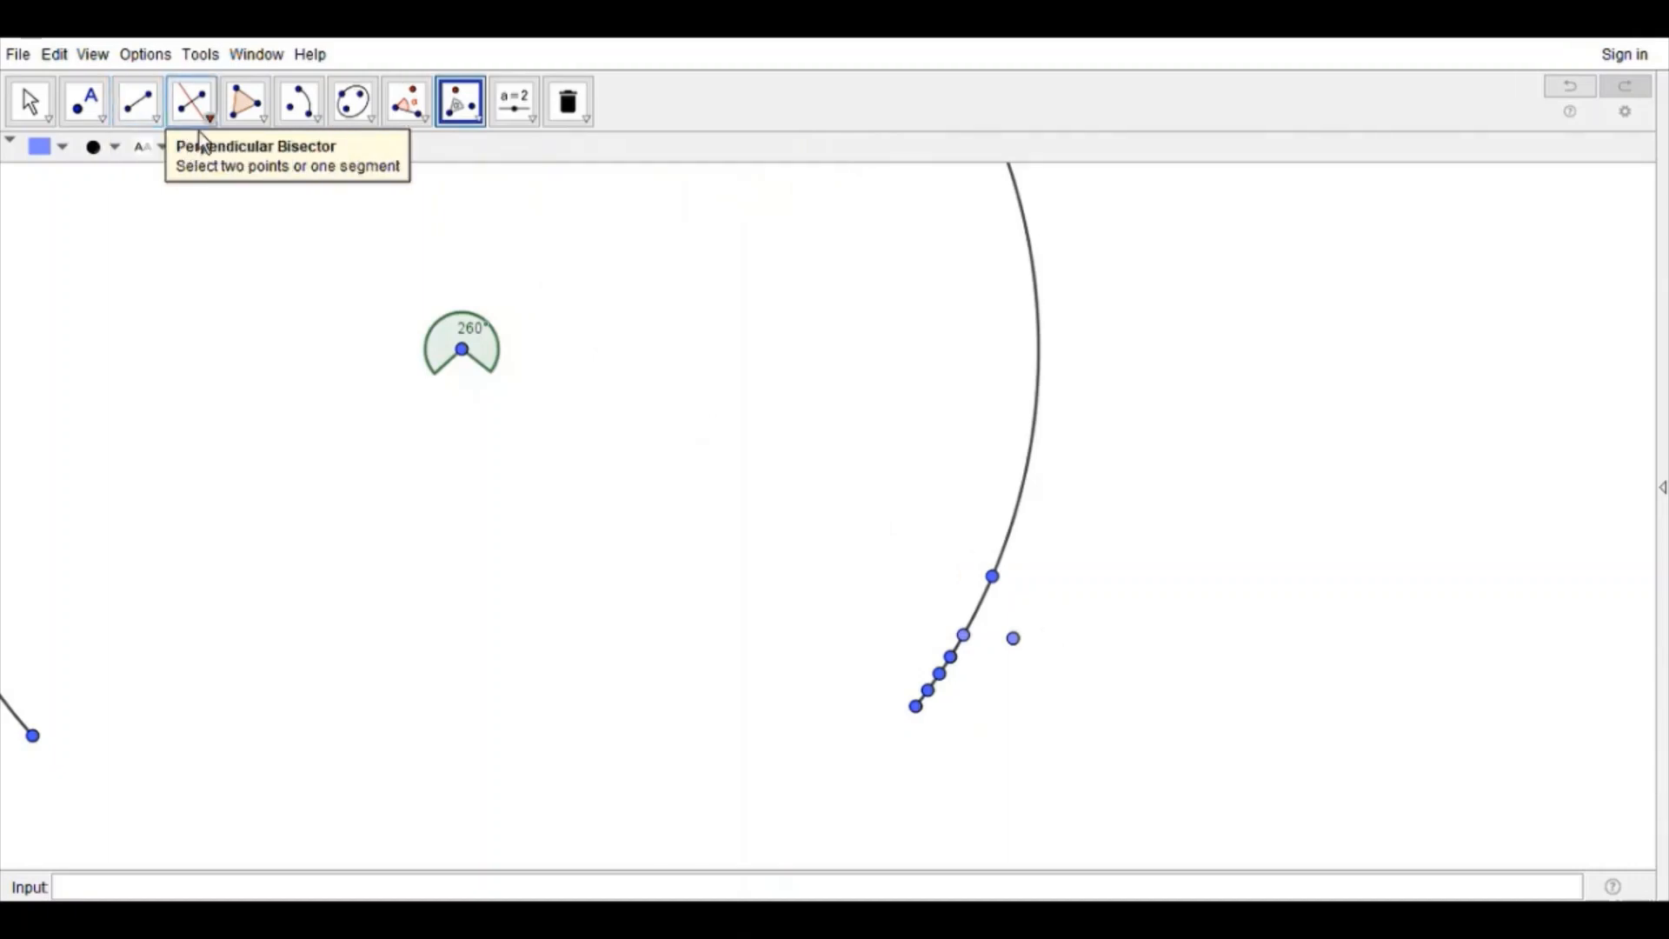
Step: Draw the perpendicular bisector between the new arc point and its rotated copy, and place a point on it below the isolated point
{"action": "left_click", "coordinate": [195, 112]}
{"action": "left_click", "coordinate": [1014, 638]}
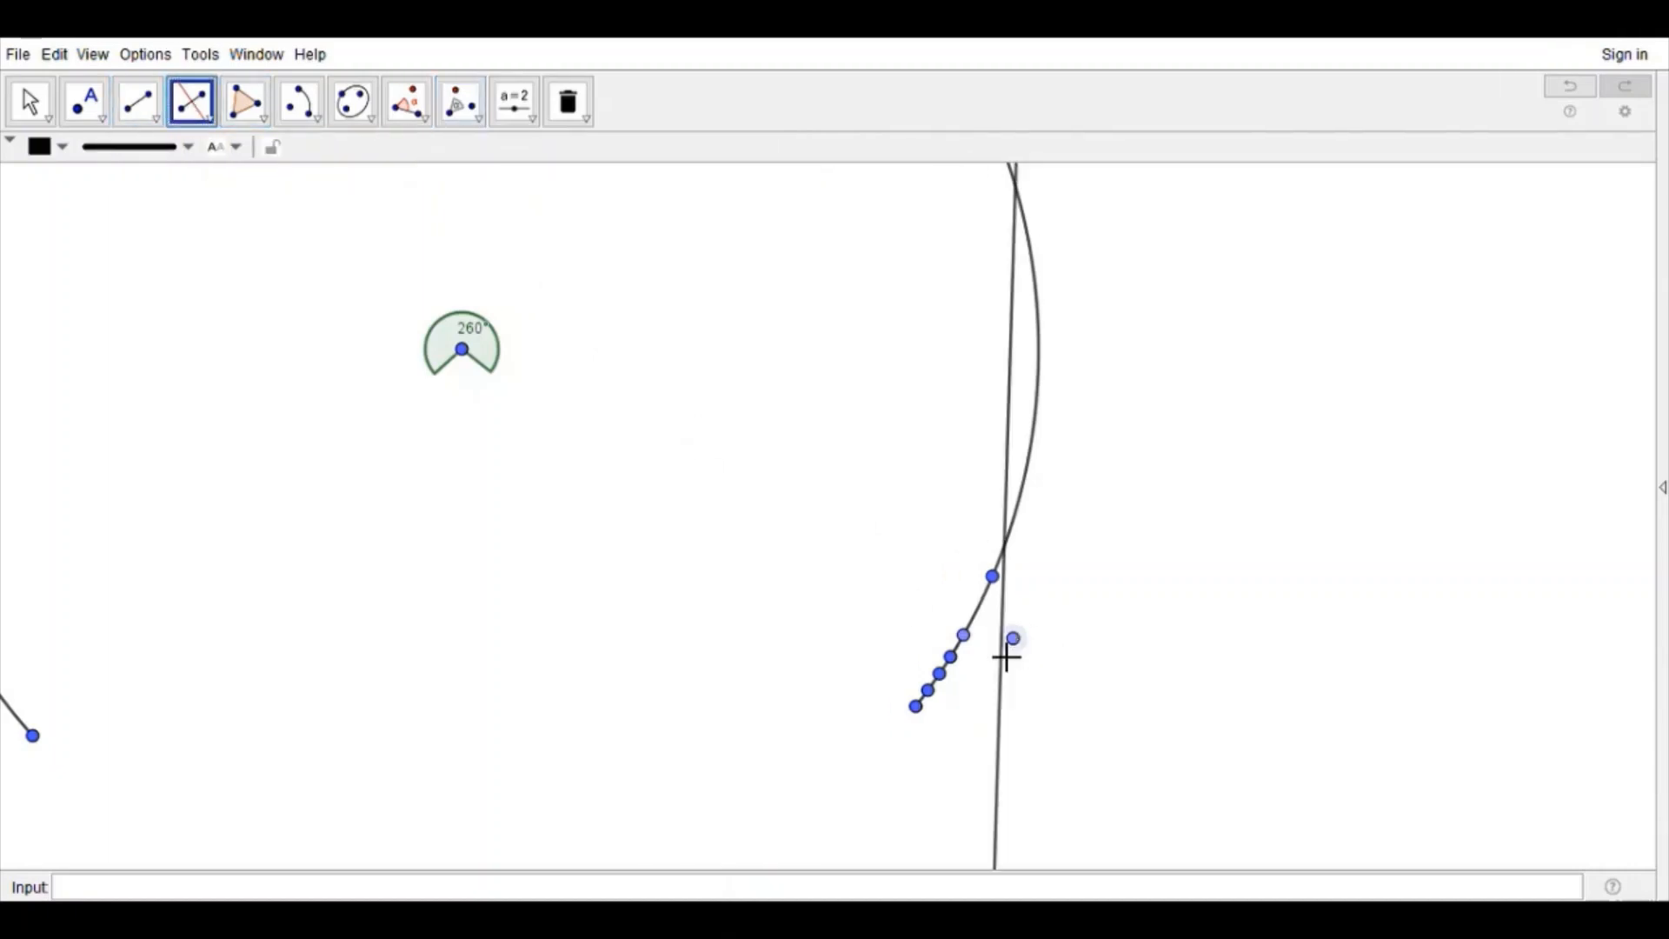
{"action": "left_click", "coordinate": [965, 638]}
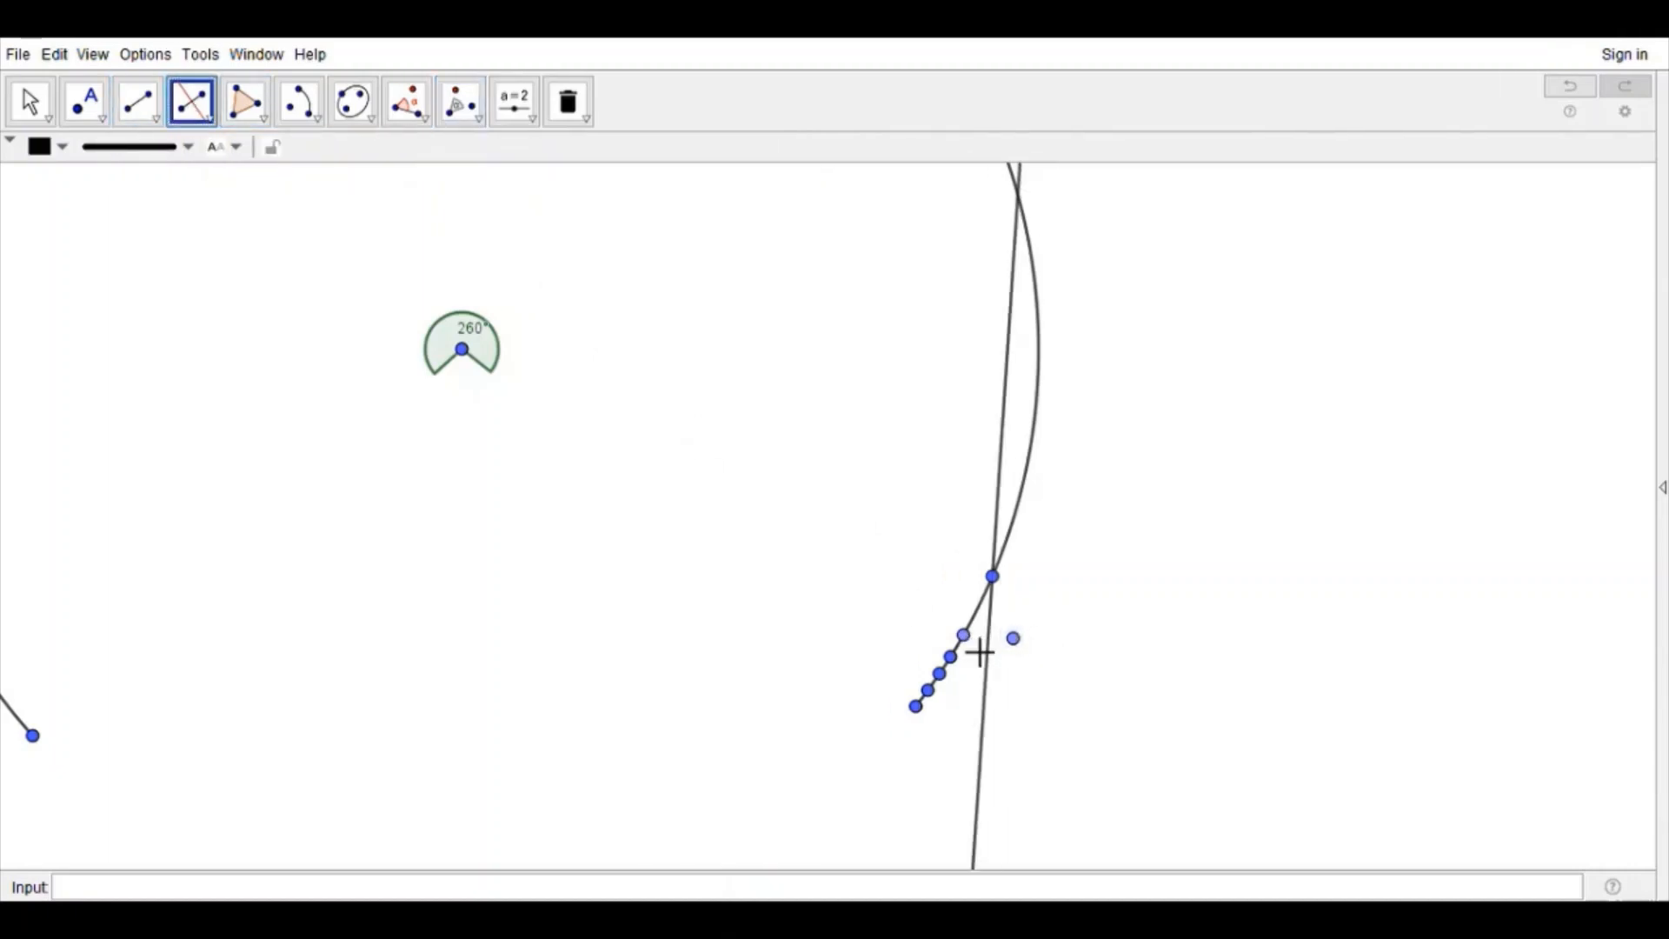
{"action": "left_click", "coordinate": [85, 102]}
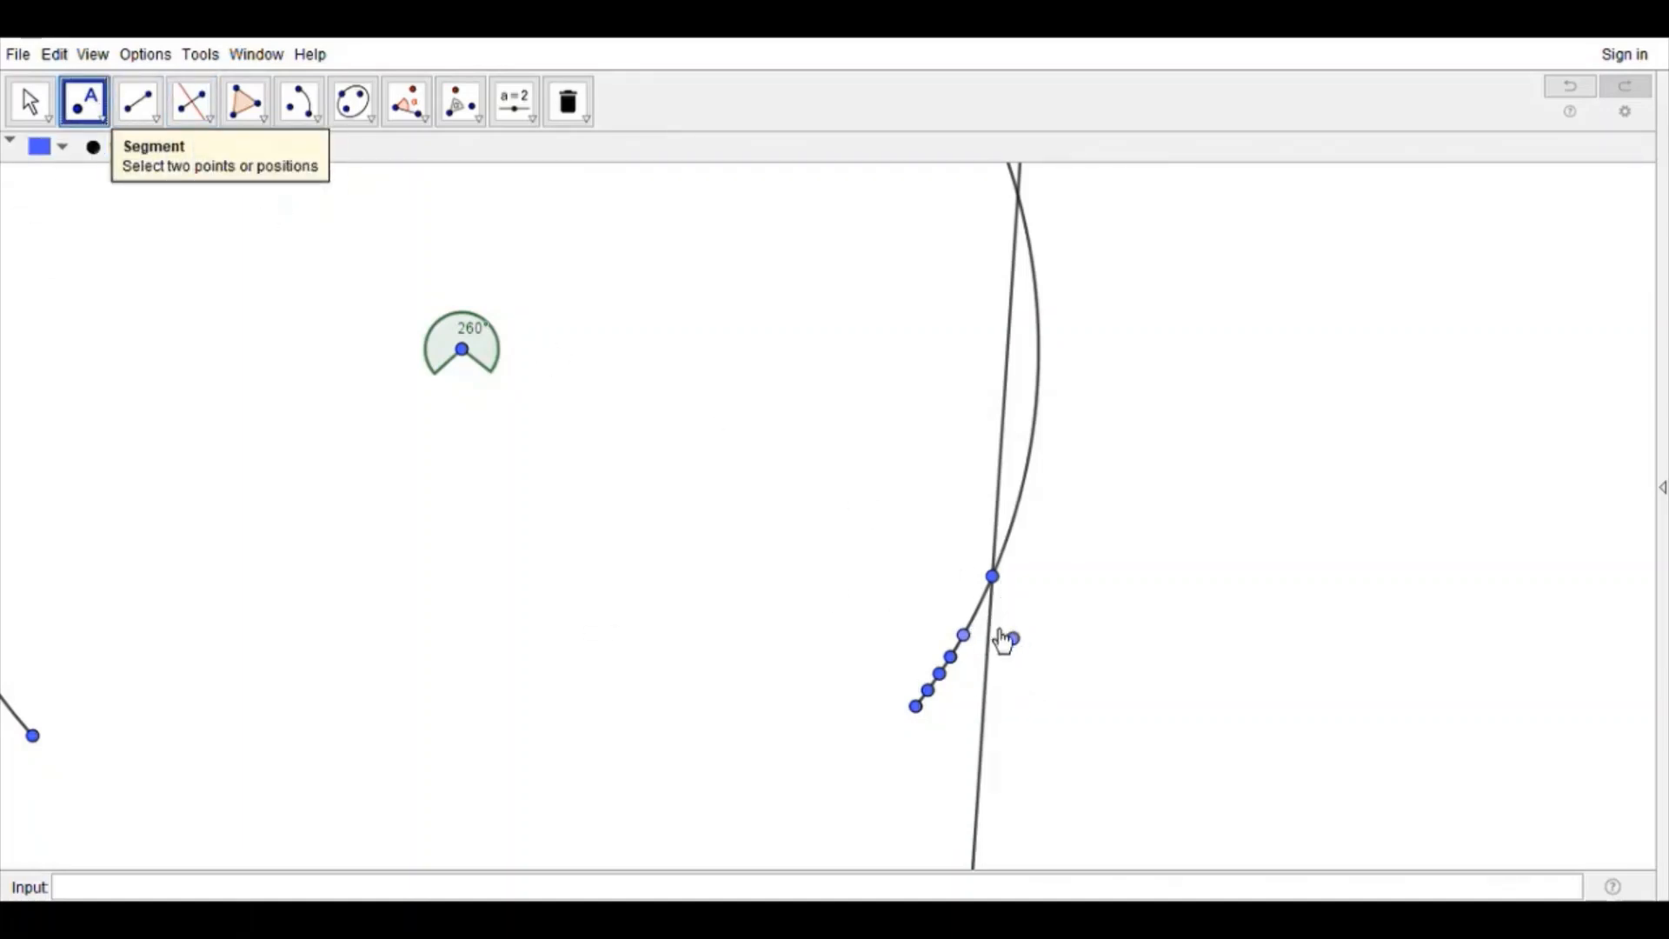
{"action": "left_click", "coordinate": [991, 620]}
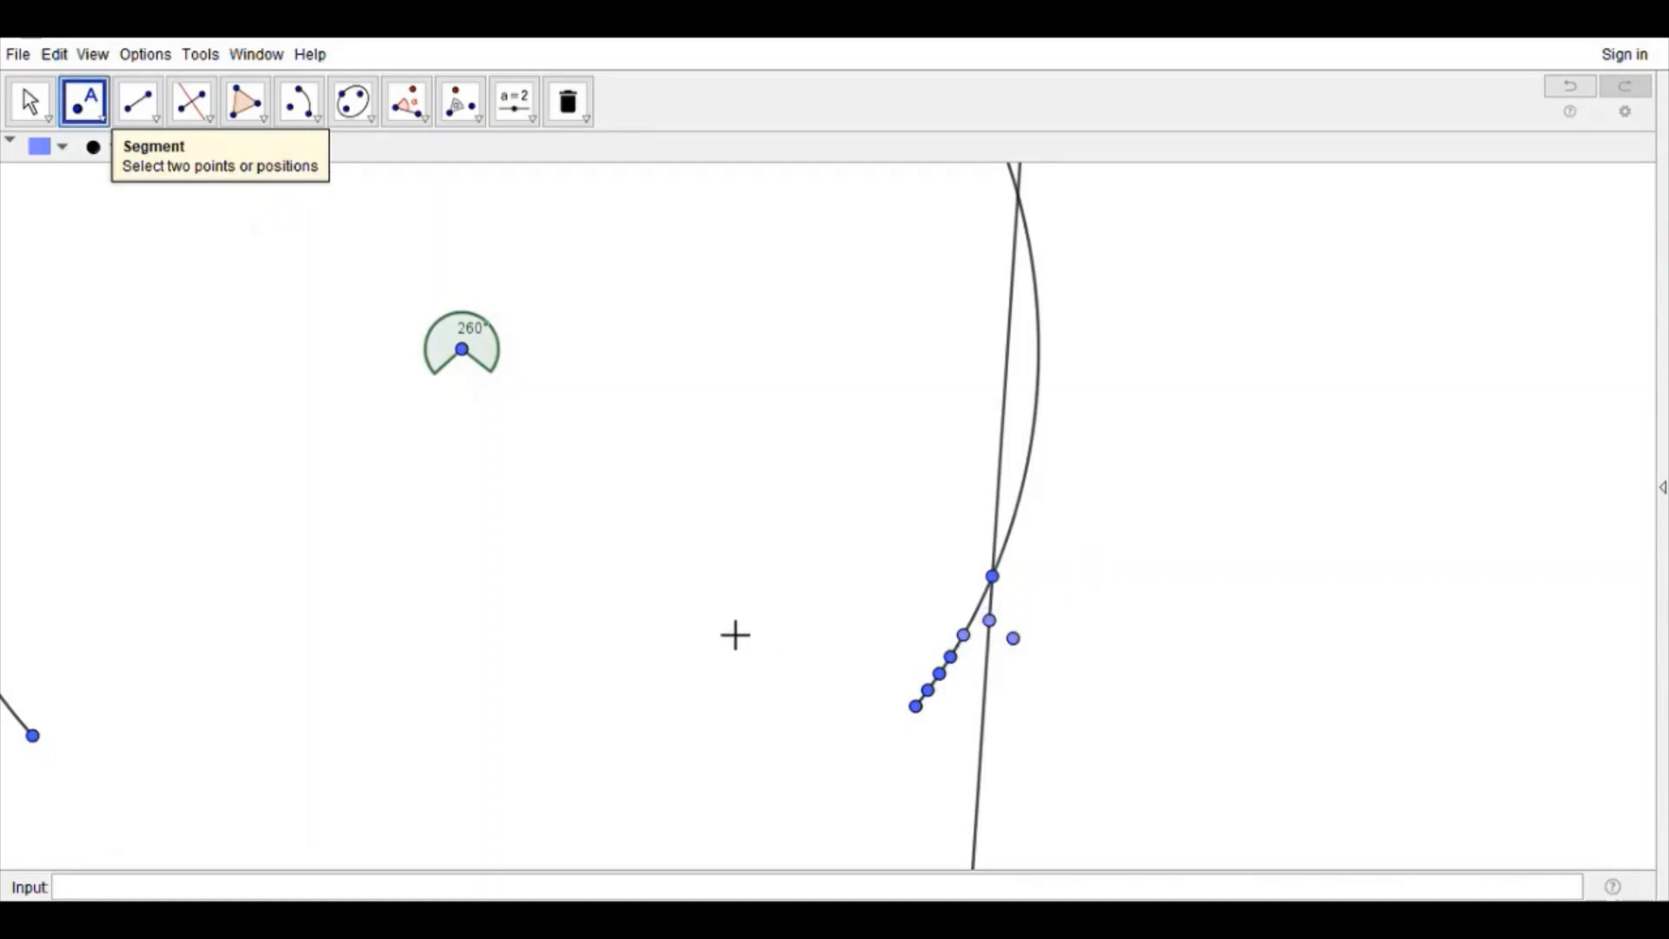
Step: Construct midpoints from the bisector point to the rotation center and to the rotated copy, and join the bisector point to the inner midpoint
{"action": "left_click", "coordinate": [193, 104]}
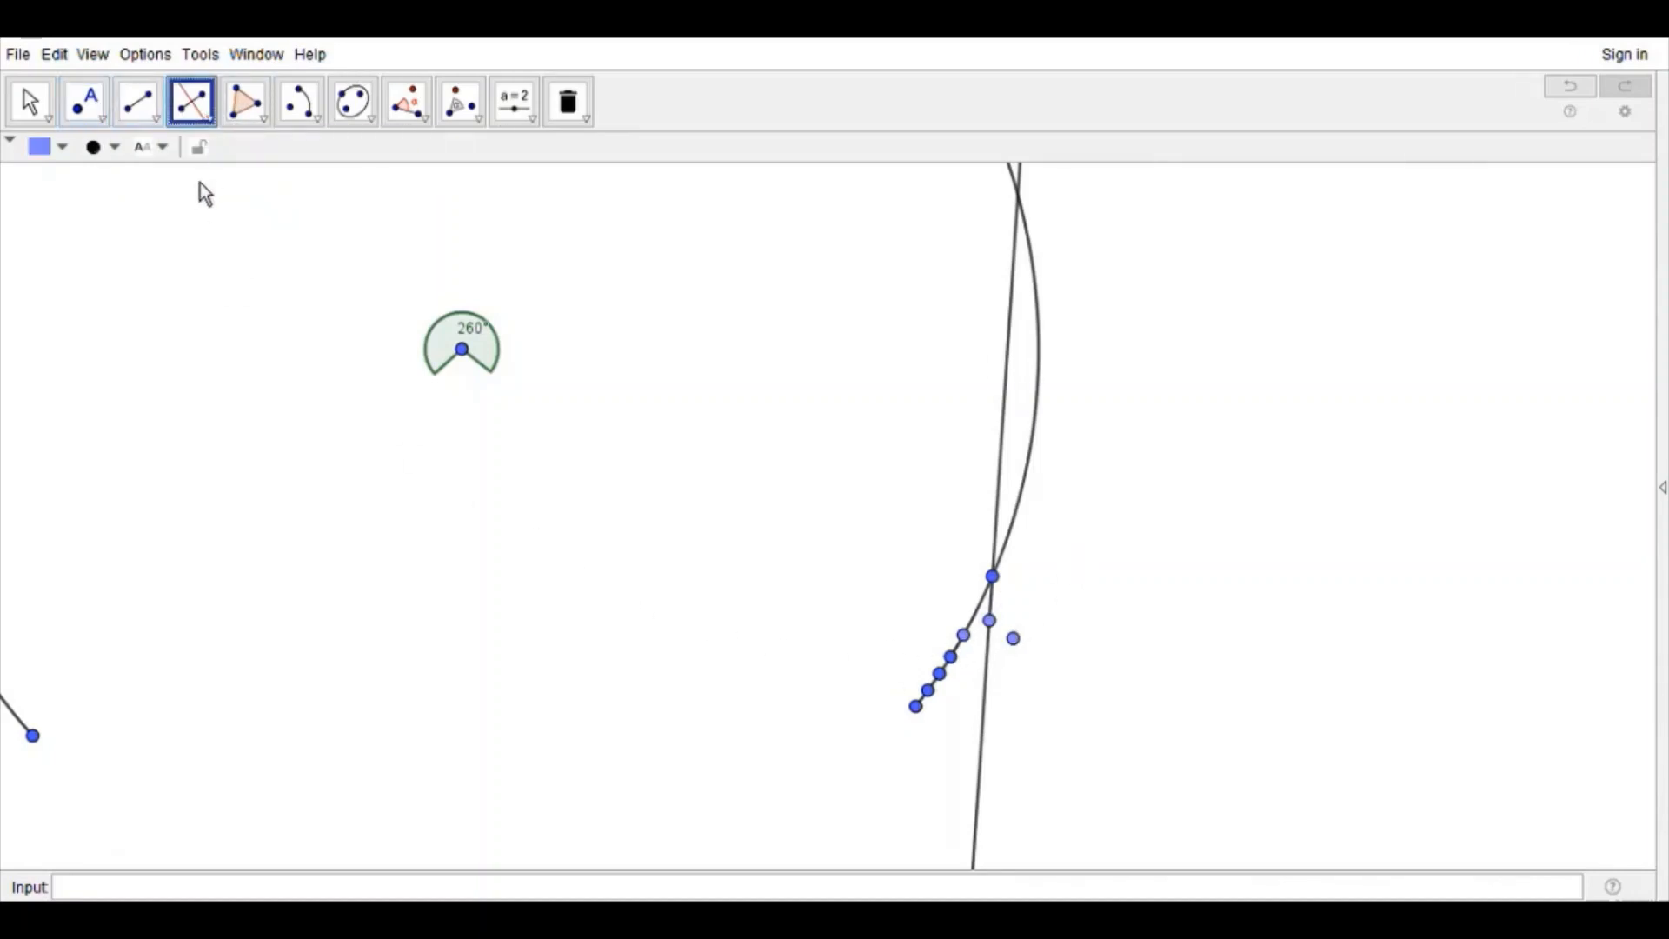
{"action": "left_click", "coordinate": [94, 124]}
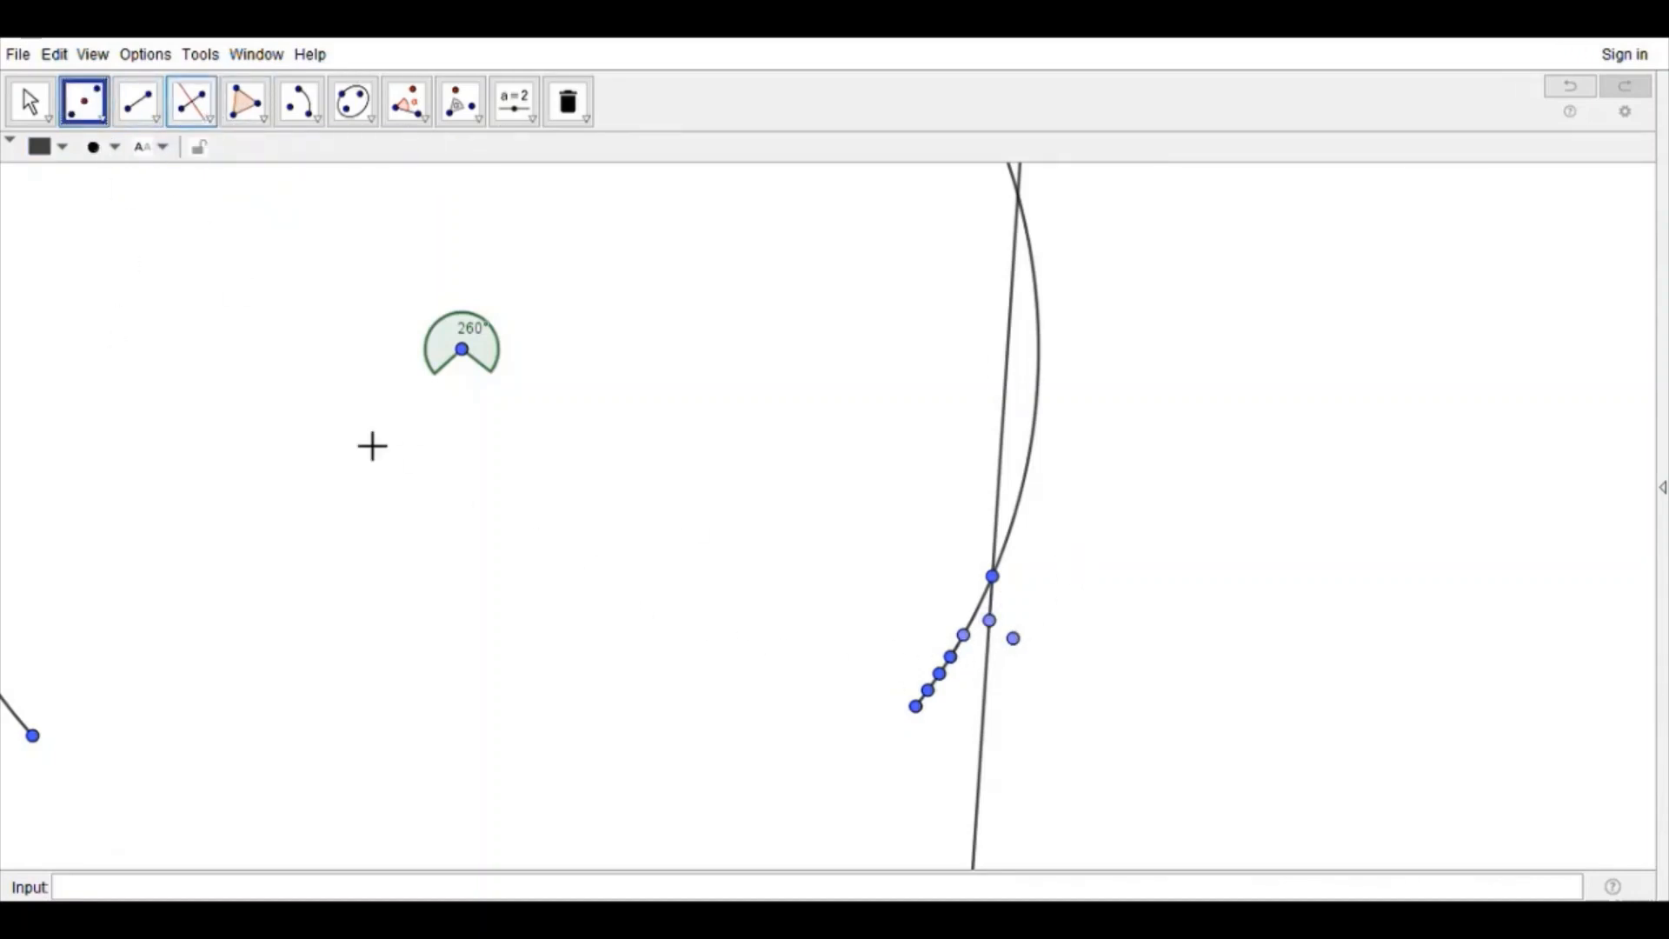
{"action": "left_click", "coordinate": [991, 598]}
{"action": "left_click", "coordinate": [1002, 629]}
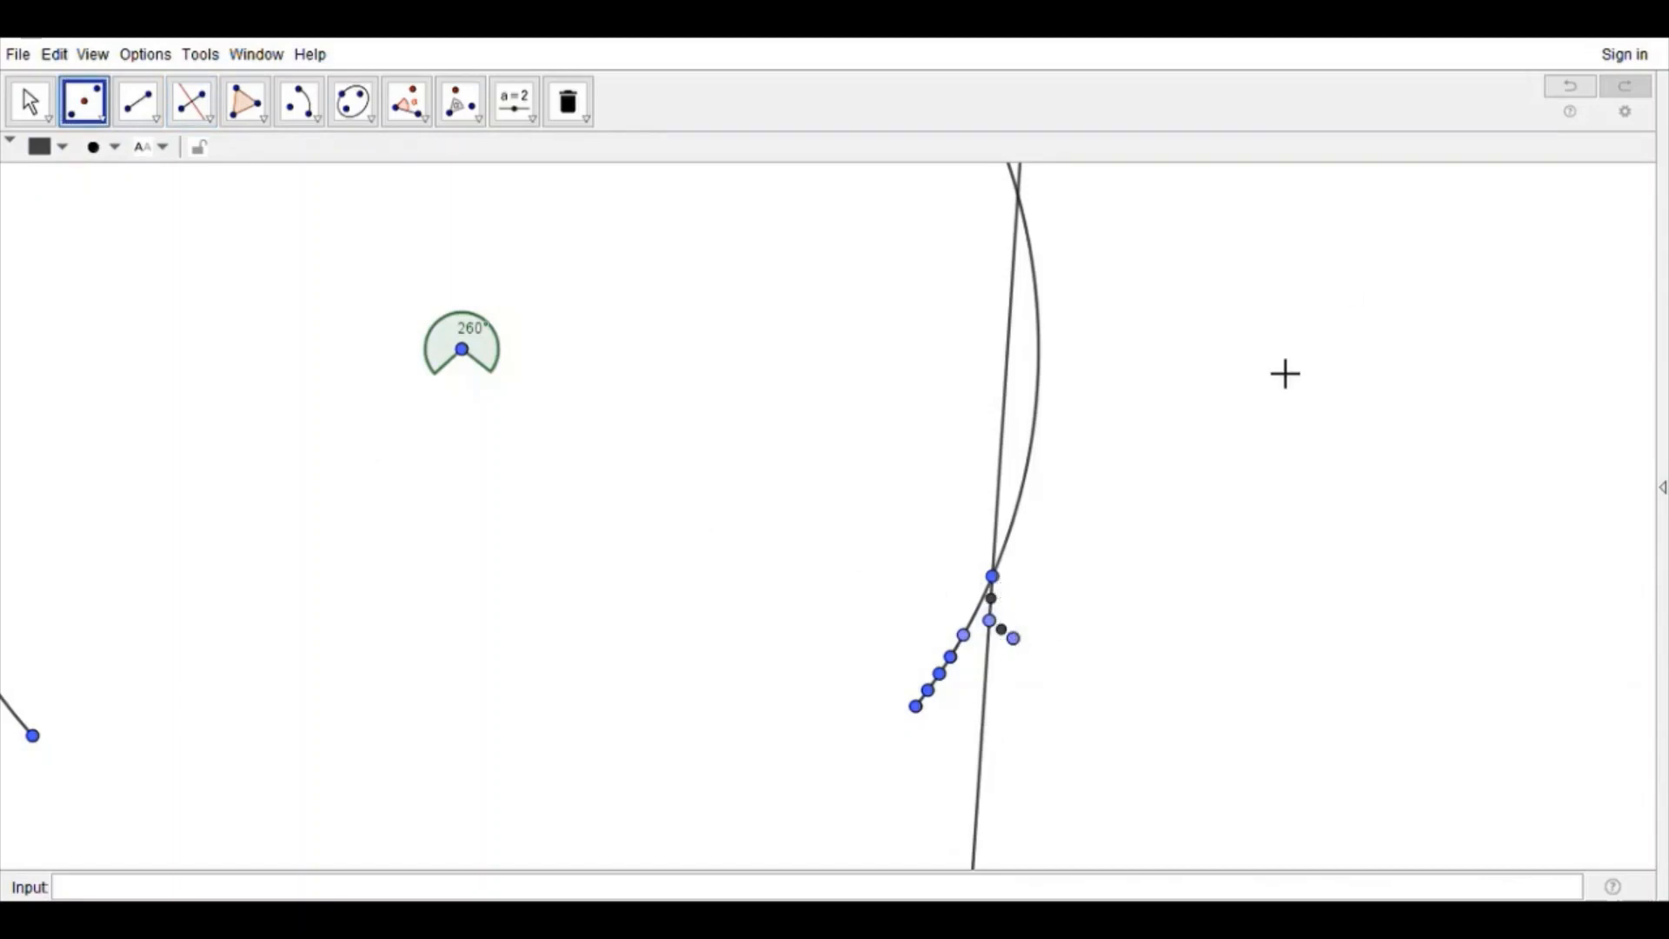
{"action": "key", "text": "Escape"}
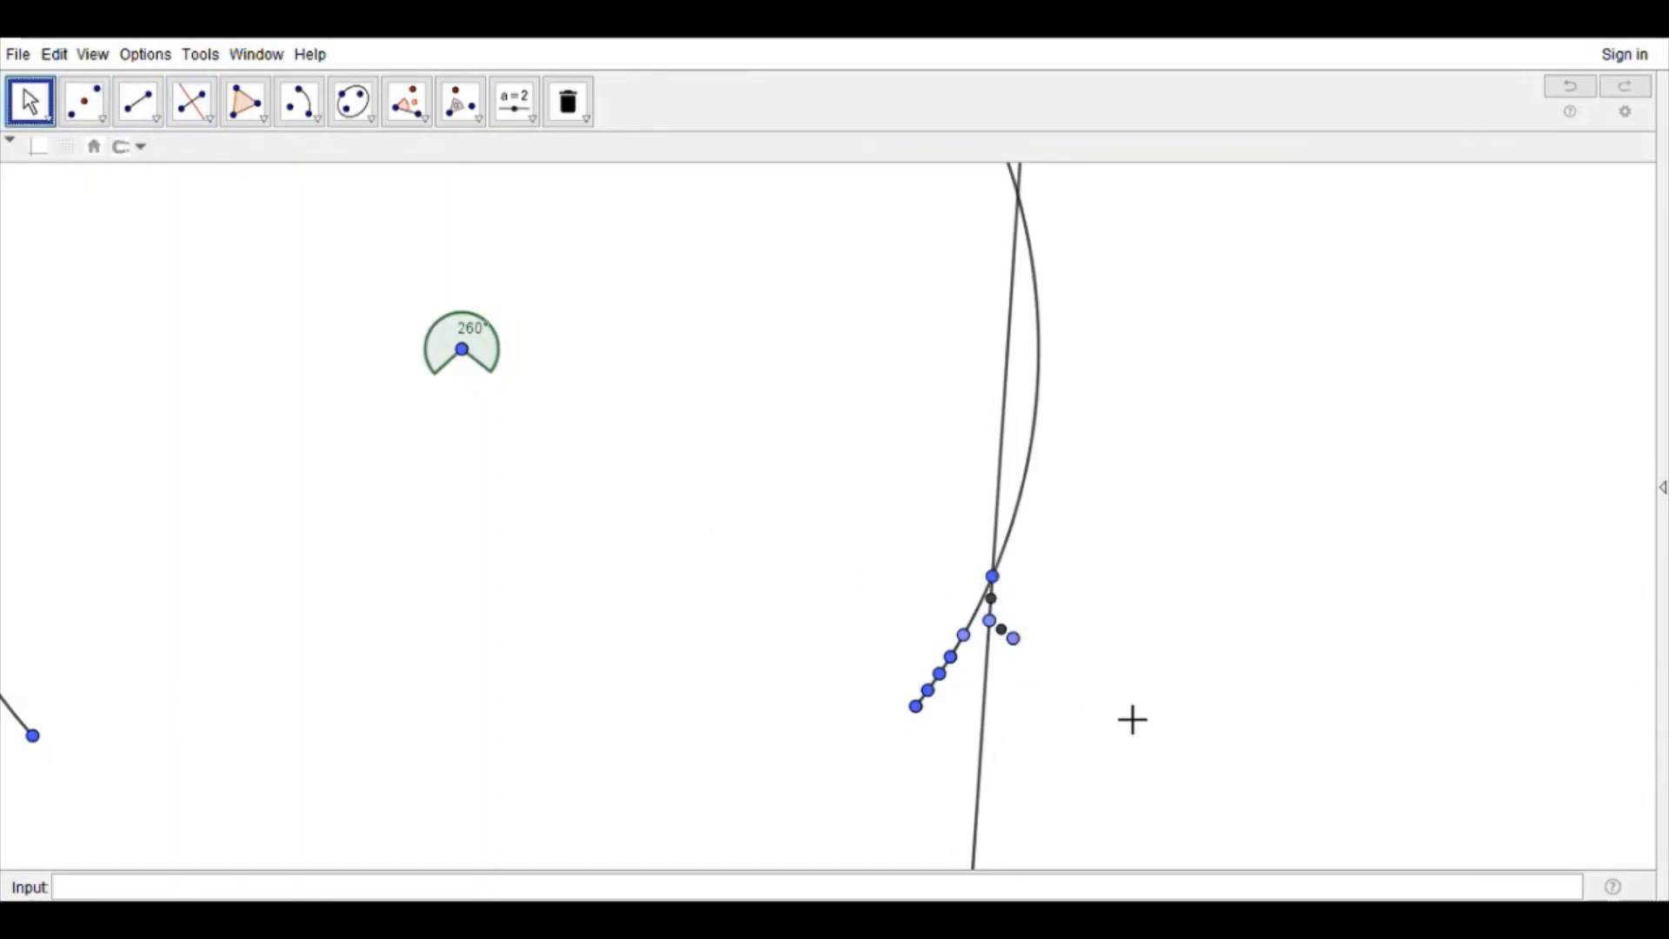
{"action": "left_click", "coordinate": [993, 578]}
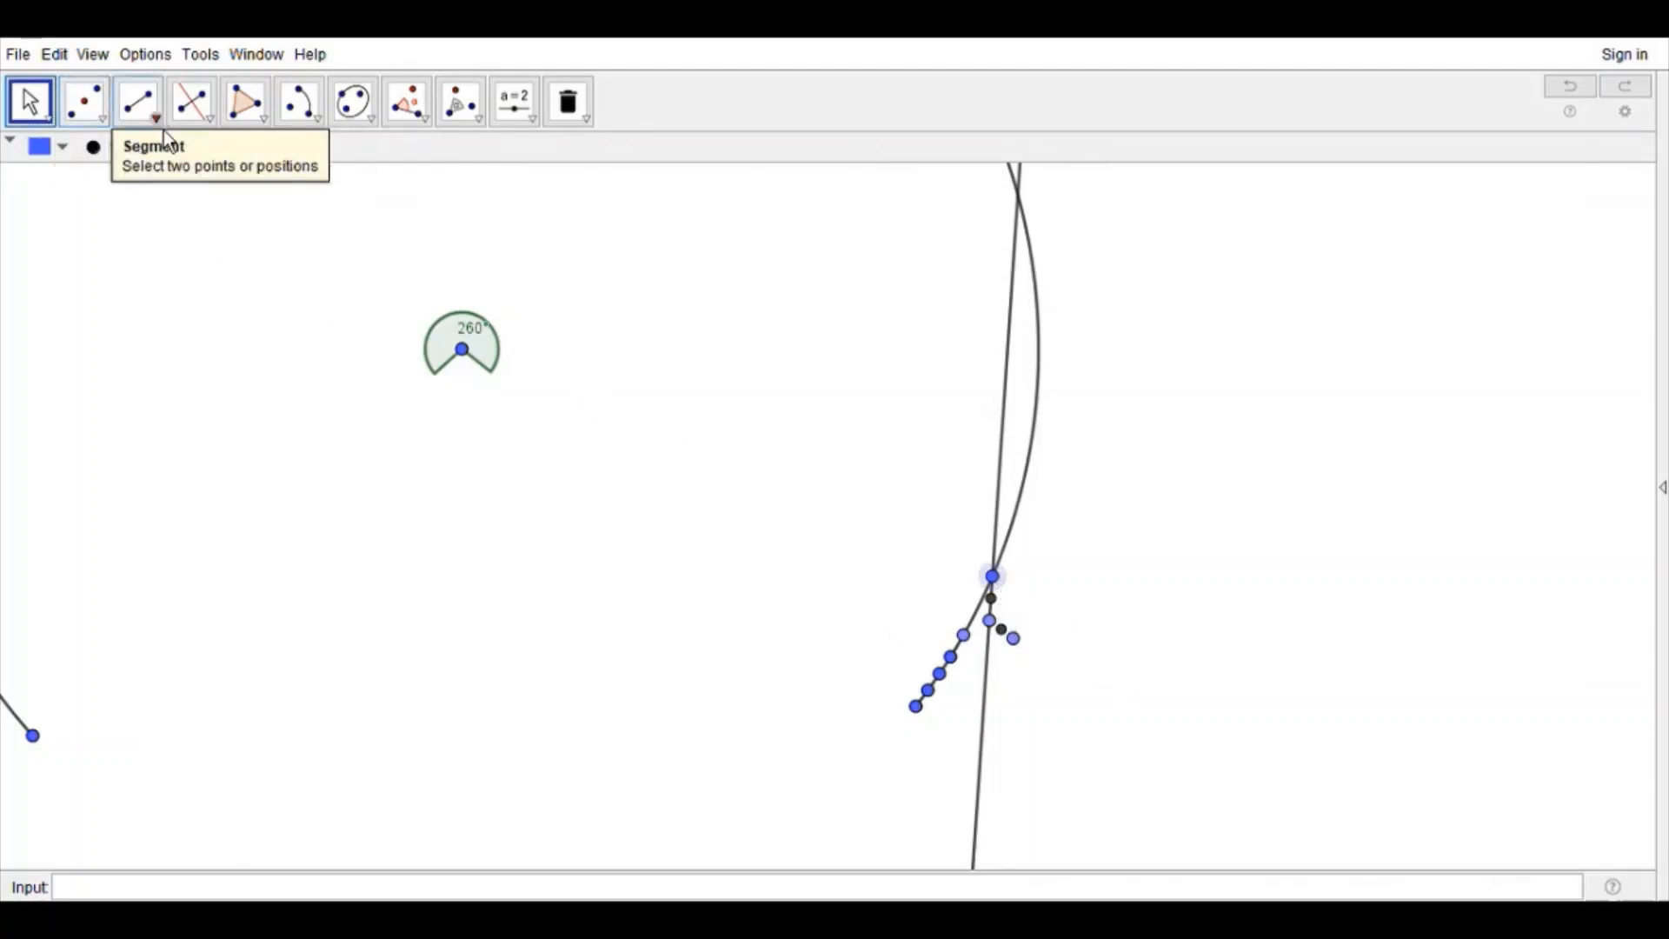
{"action": "left_click", "coordinate": [138, 102]}
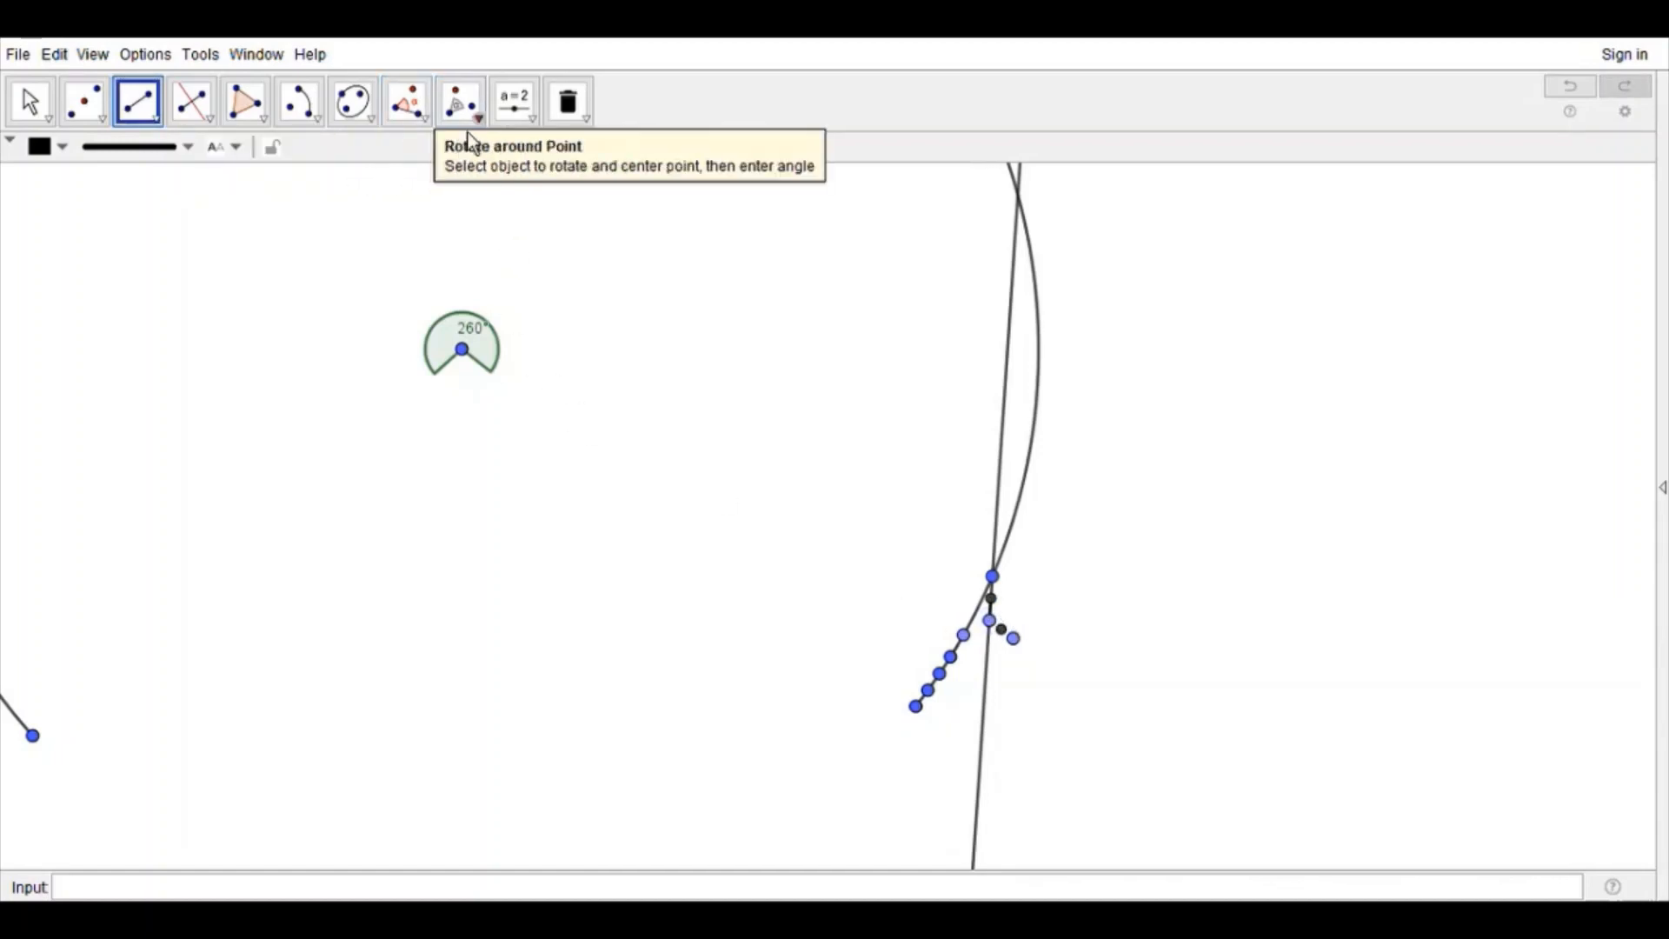
Step: Repeatedly rotate the short segment with its points and midpoints around the isolated arc point to form a ring of eight spokes
{"action": "left_click", "coordinate": [462, 108]}
{"action": "left_click_drag", "start_coordinate": [1048, 659], "coordinate": [998, 596]}
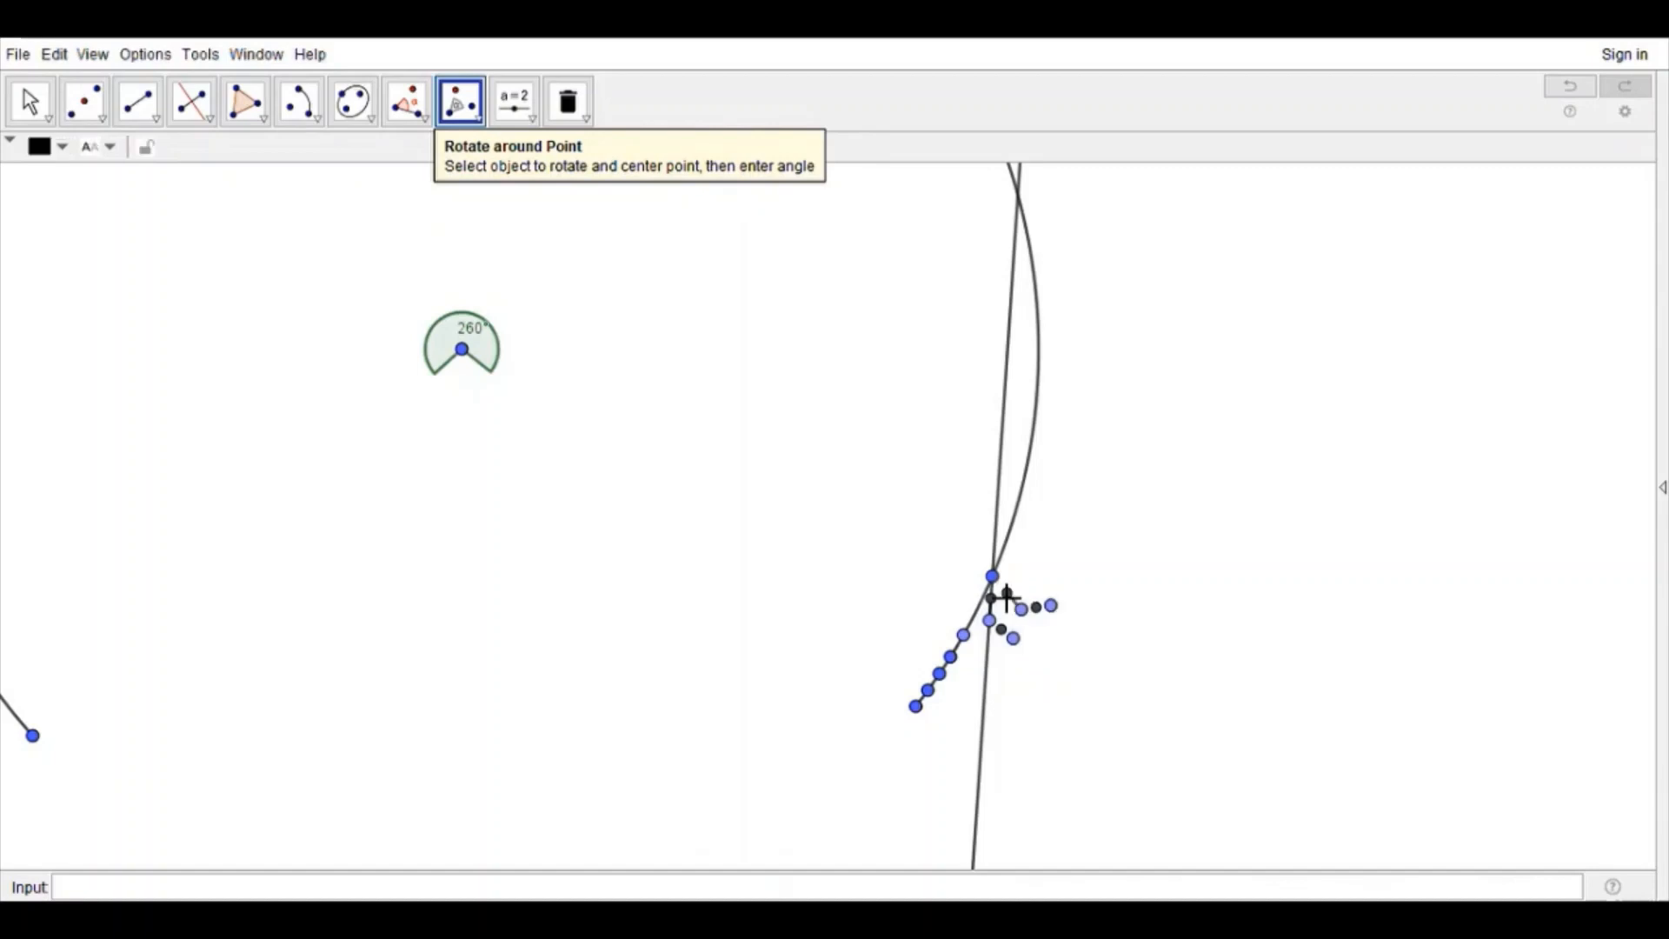
{"action": "left_click_drag", "start_coordinate": [1088, 640], "coordinate": [1005, 547]}
{"action": "left_click", "coordinate": [992, 576]}
{"action": "key", "text": "Return"}
{"action": "left_click", "coordinate": [992, 577]}
{"action": "key", "text": "Return"}
{"action": "left_click_drag", "start_coordinate": [975, 488], "coordinate": [1034, 575]}
{"action": "left_click", "coordinate": [992, 576]}
{"action": "key", "text": "Return"}
{"action": "left_click_drag", "start_coordinate": [924, 488], "coordinate": [995, 560]}
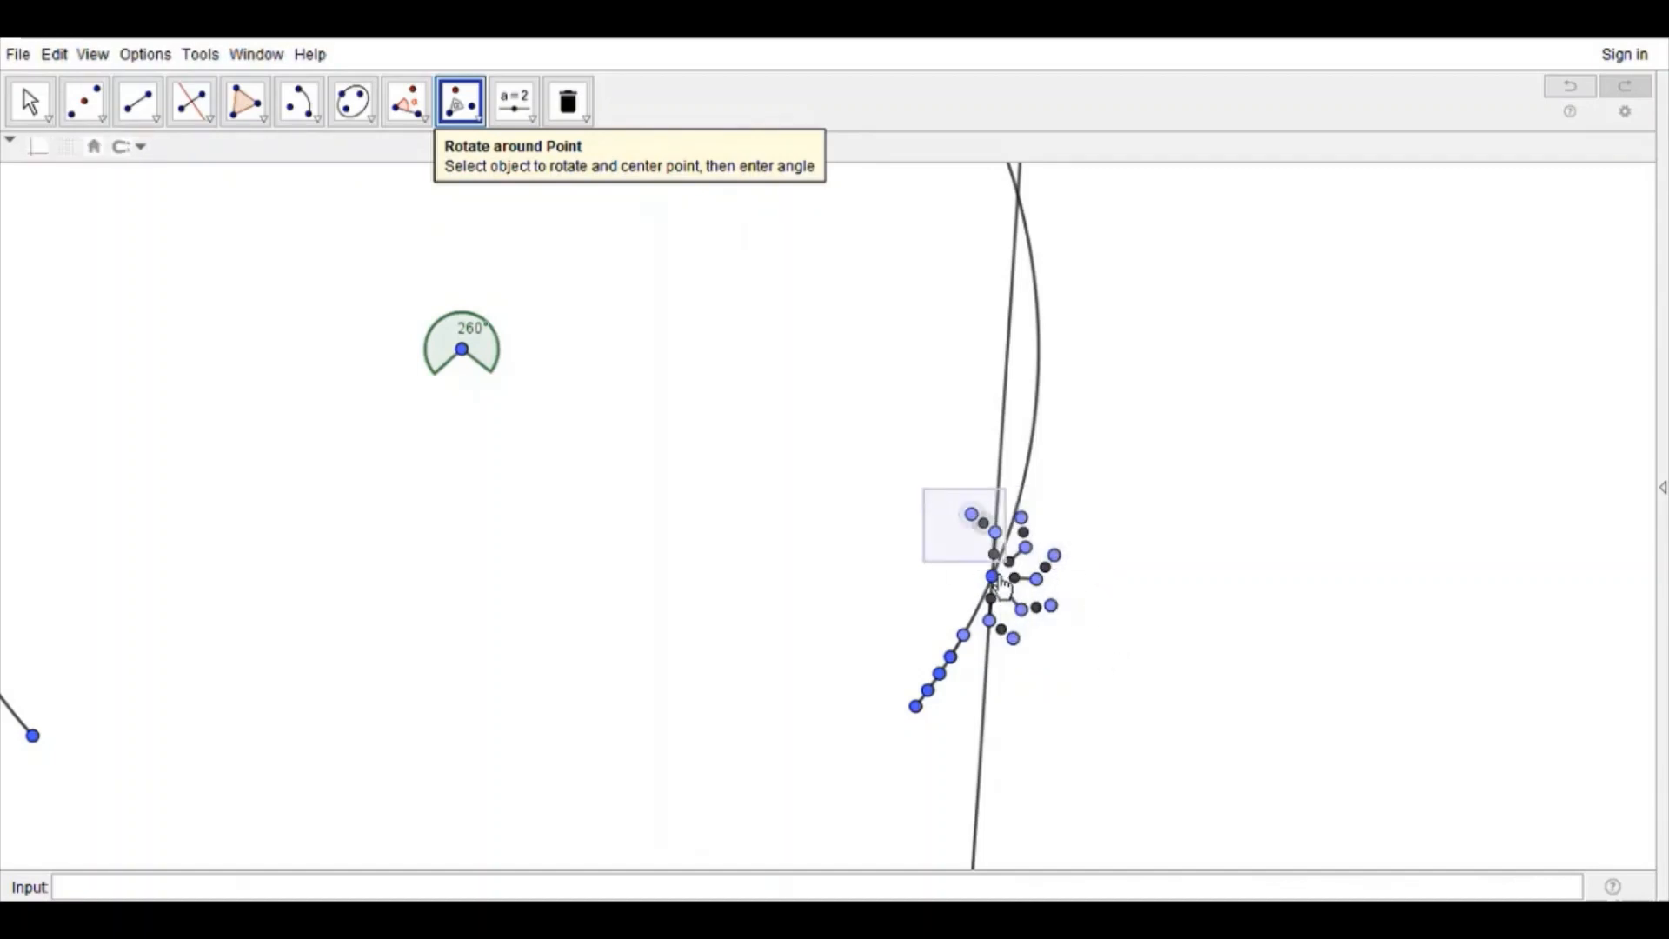
{"action": "left_click", "coordinate": [992, 576]}
{"action": "key", "text": "Return"}
{"action": "mouse_move", "coordinate": [900, 519]}
{"action": "left_mouse_down"}
{"action": "mouse_move", "coordinate": [986, 591]}
{"action": "mouse_move", "coordinate": [977, 565]}
{"action": "left_mouse_up"}
{"action": "left_click", "coordinate": [992, 577]}
{"action": "key", "text": "Return"}
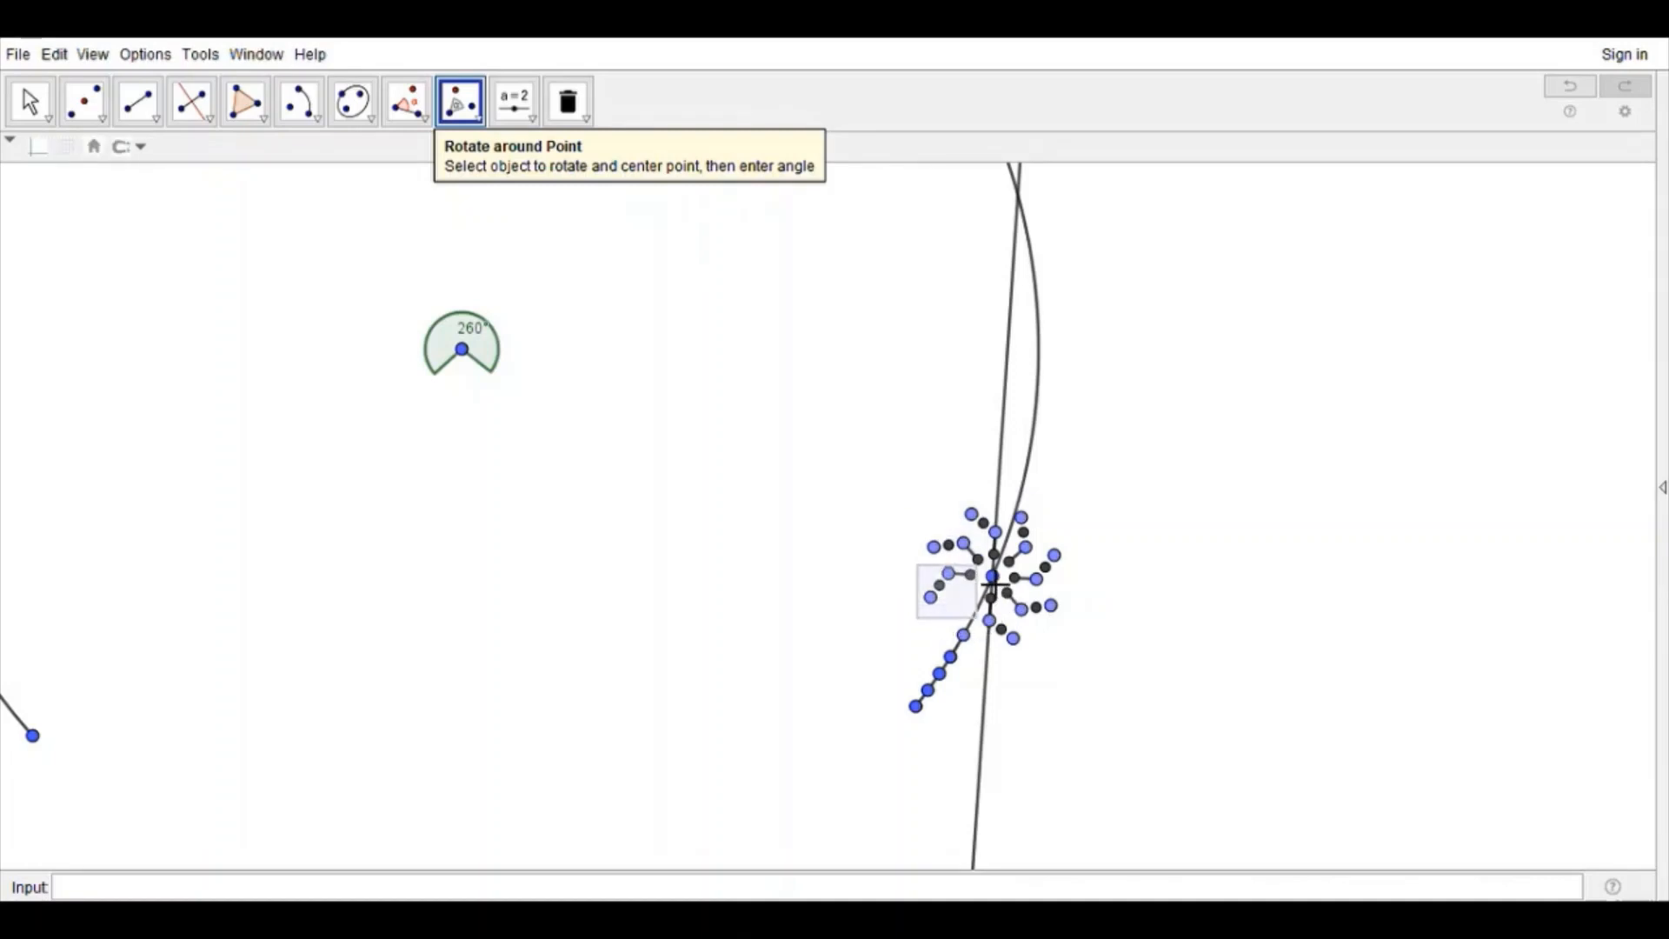
{"action": "left_click", "coordinate": [991, 577]}
{"action": "key", "text": "Return"}
Step: Construct the missing midpoints between the spoke ends and their neighbouring outer points all around the ring
{"action": "left_click", "coordinate": [30, 101]}
{"action": "left_click", "coordinate": [84, 102]}
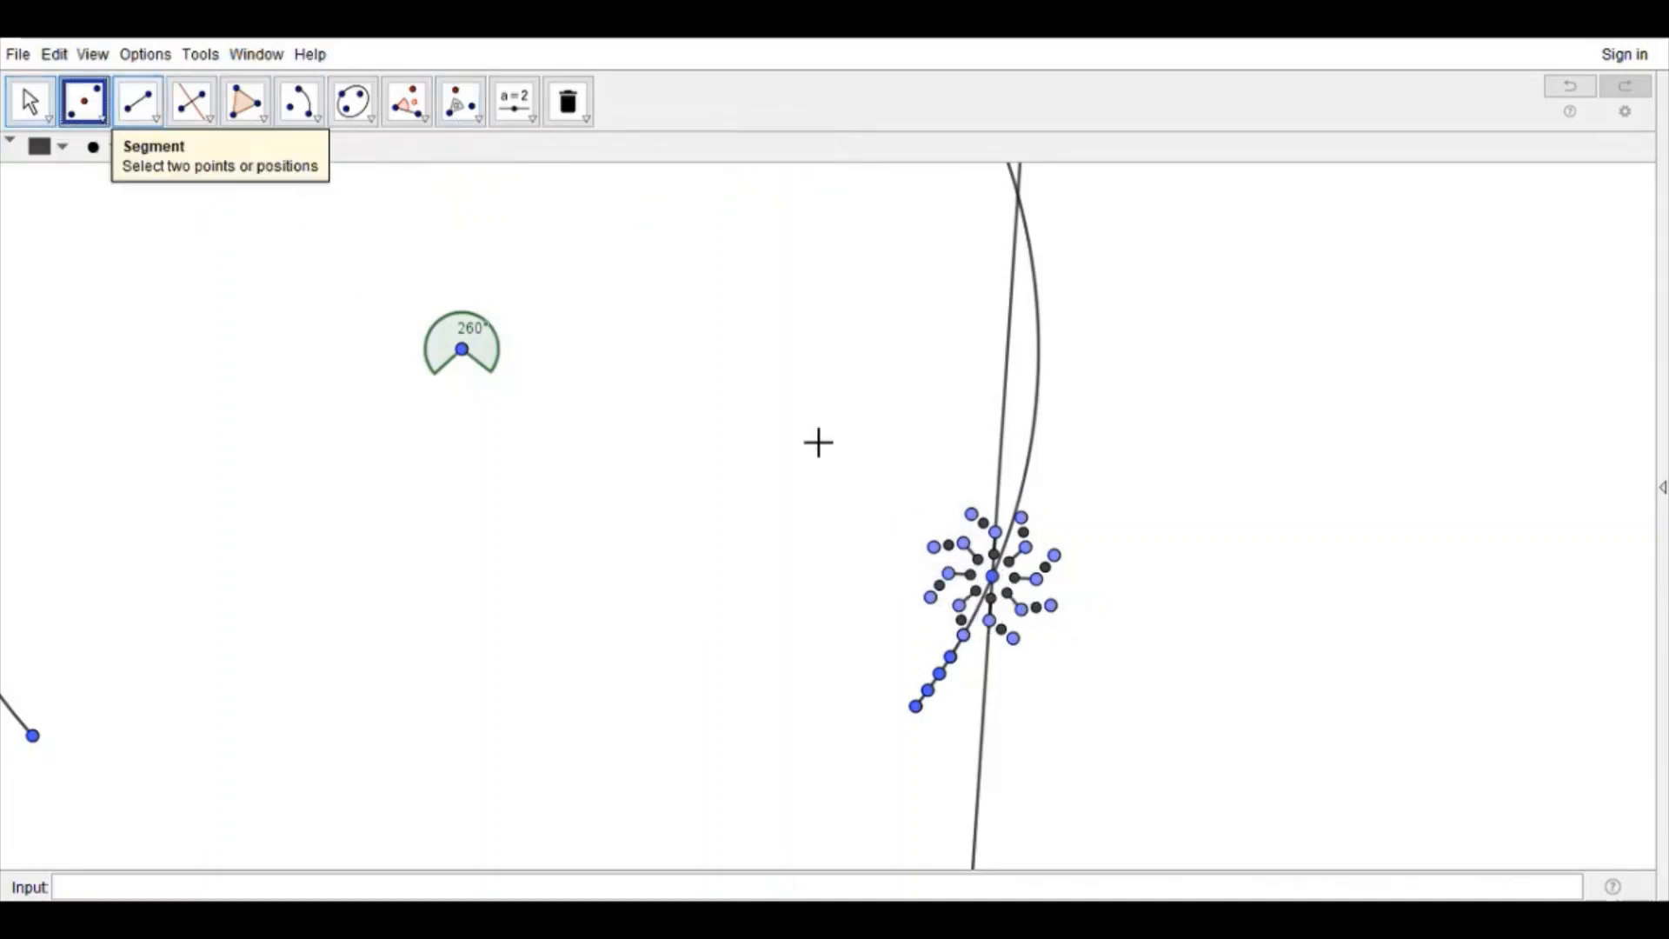
{"action": "scroll", "coordinate": [1034, 611], "scroll_direction": "up", "scroll_amount": 5}
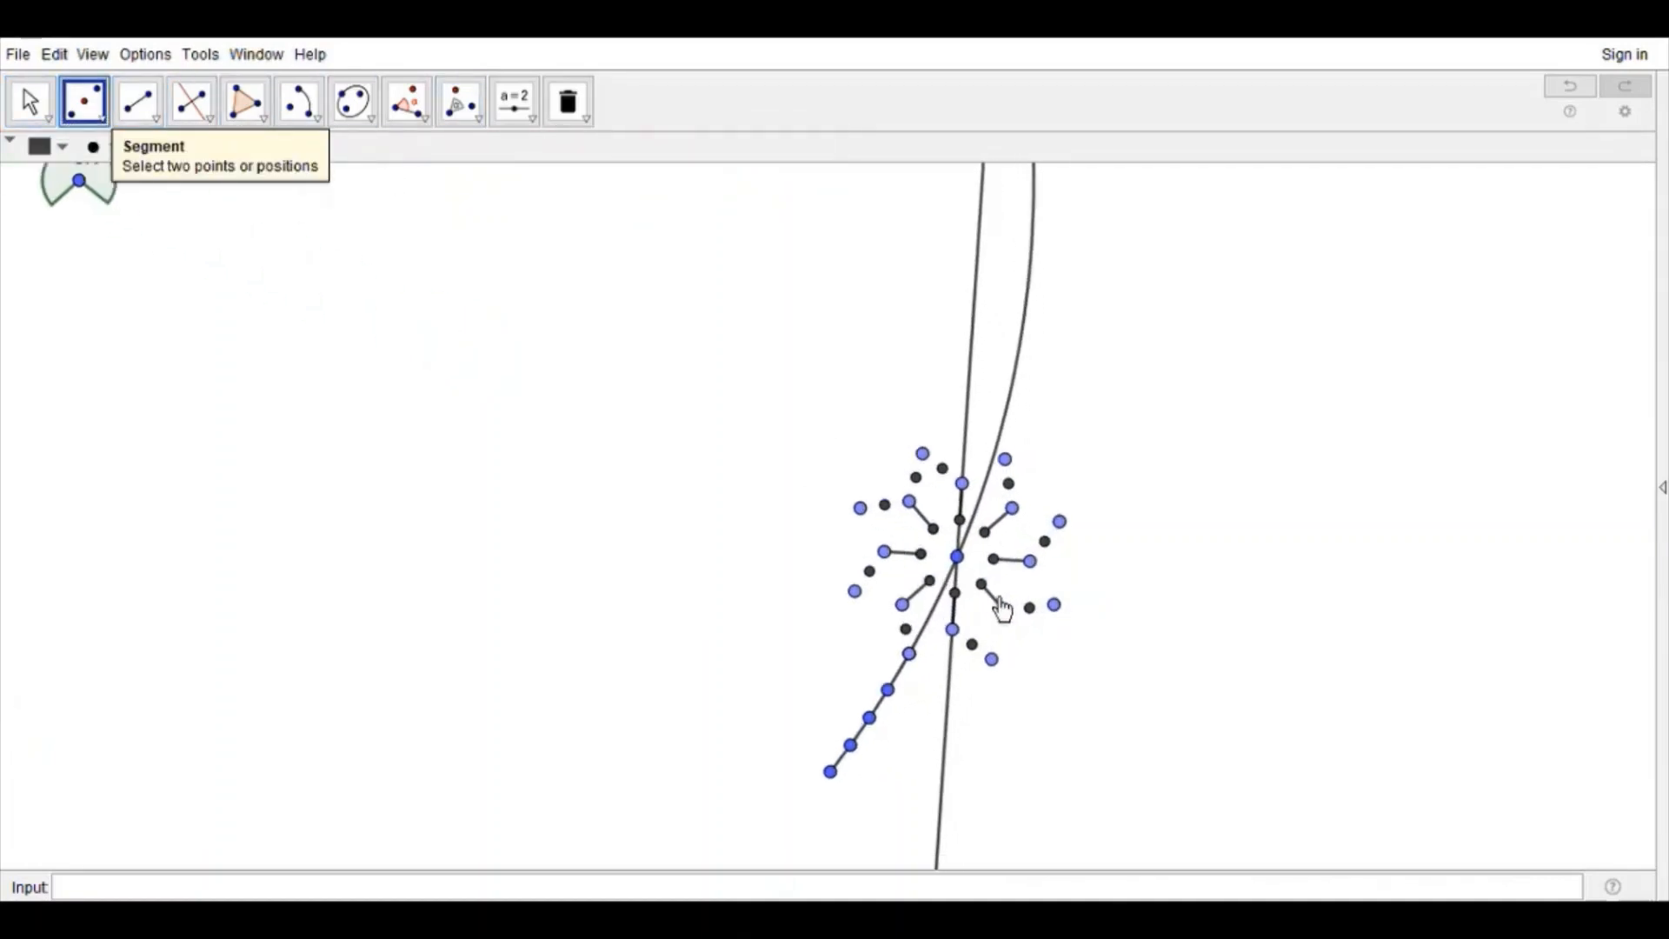
{"action": "left_click", "coordinate": [906, 660]}
{"action": "left_click", "coordinate": [1001, 651]}
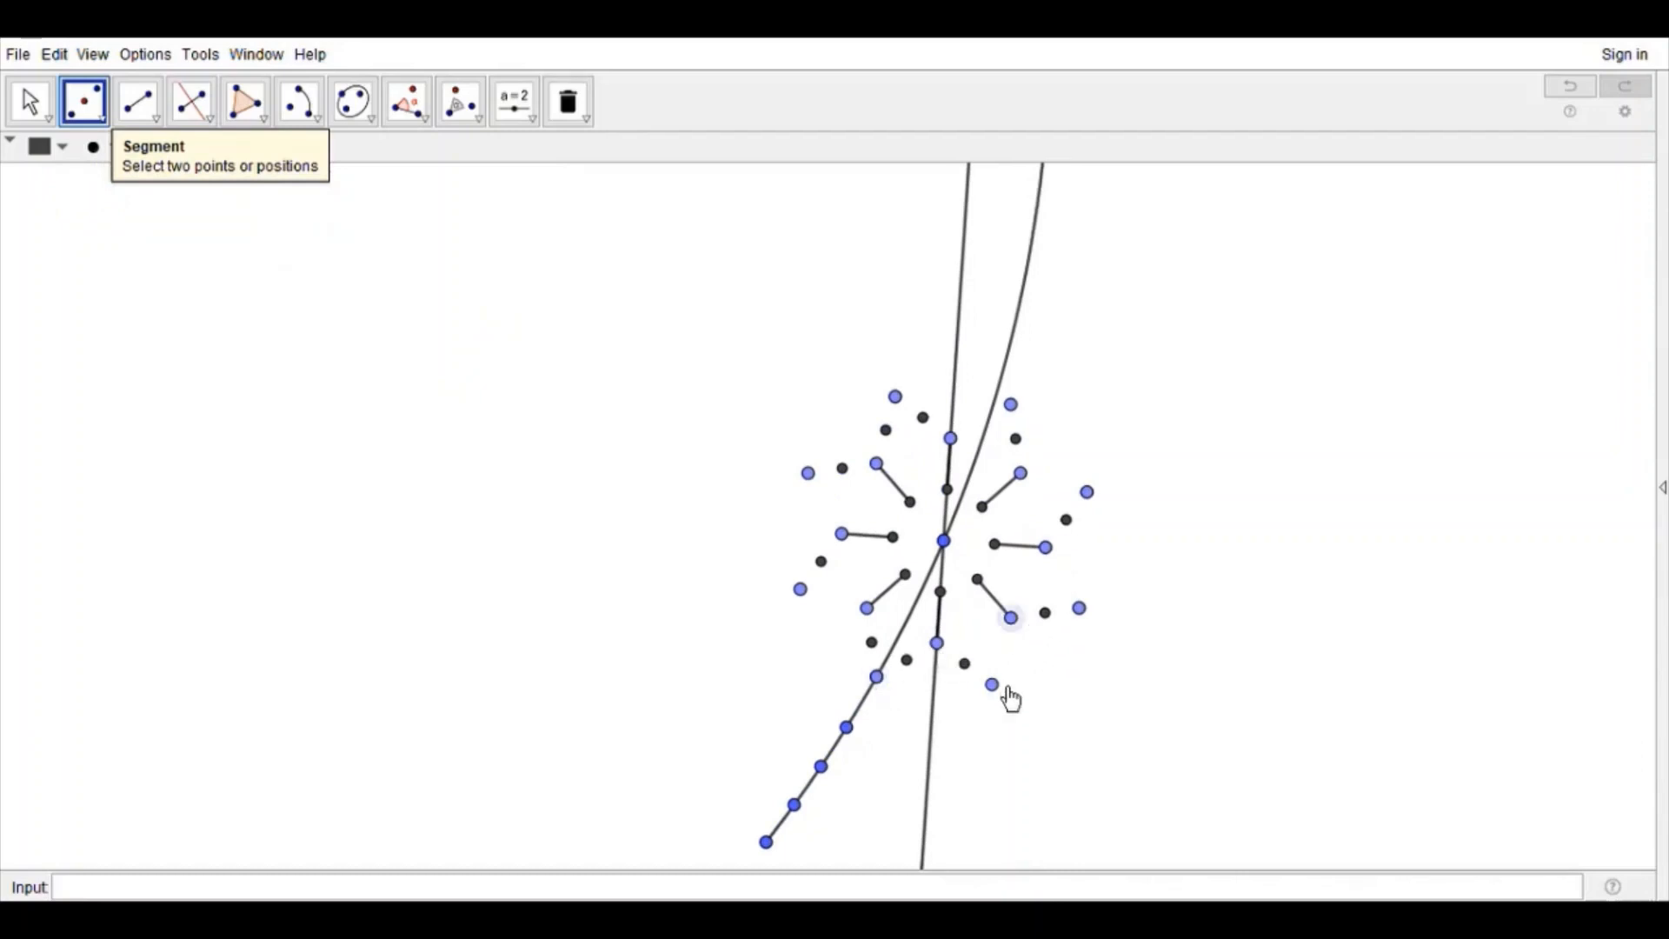
{"action": "left_click", "coordinate": [1063, 577]}
{"action": "left_click", "coordinate": [1054, 482]}
{"action": "left_click", "coordinate": [982, 421]}
{"action": "left_click", "coordinate": [825, 503]}
{"action": "left_click", "coordinate": [833, 599]}
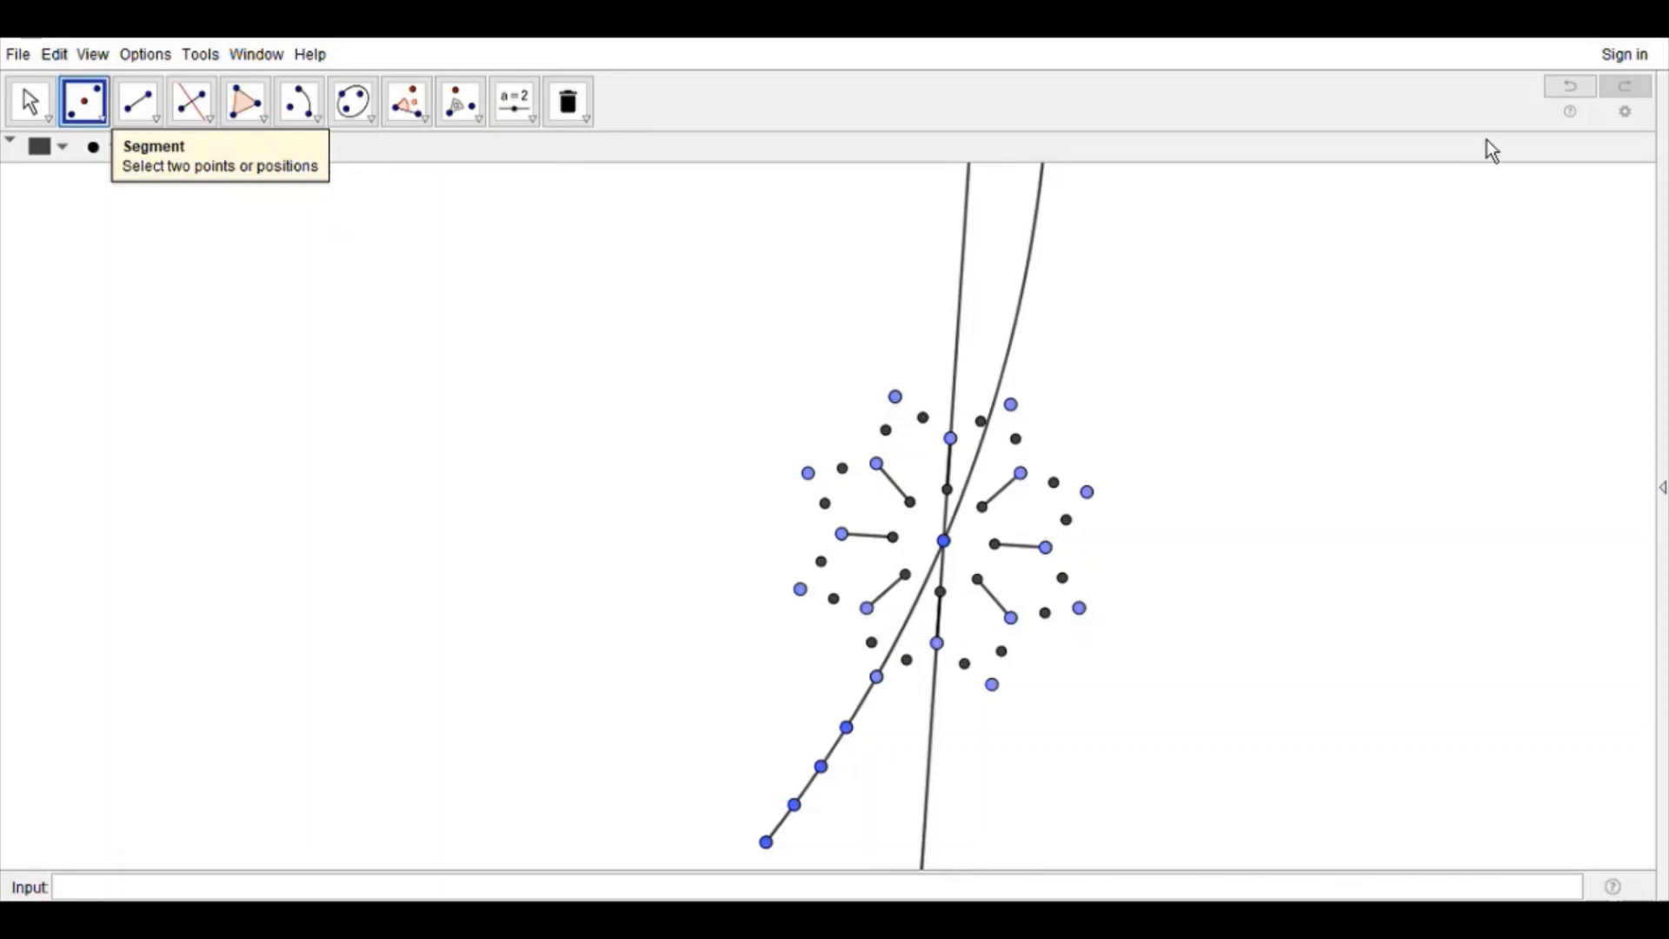
Step: Draw a segment from the 260° angle's vertex to the center of the spoke ring
{"action": "left_click", "coordinate": [30, 103]}
{"action": "left_click_drag", "start_coordinate": [304, 409], "coordinate": [809, 637]}
{"action": "scroll", "coordinate": [808, 637], "scroll_direction": "down", "scroll_amount": 5}
{"action": "left_click_drag", "start_coordinate": [556, 469], "coordinate": [482, 405]}
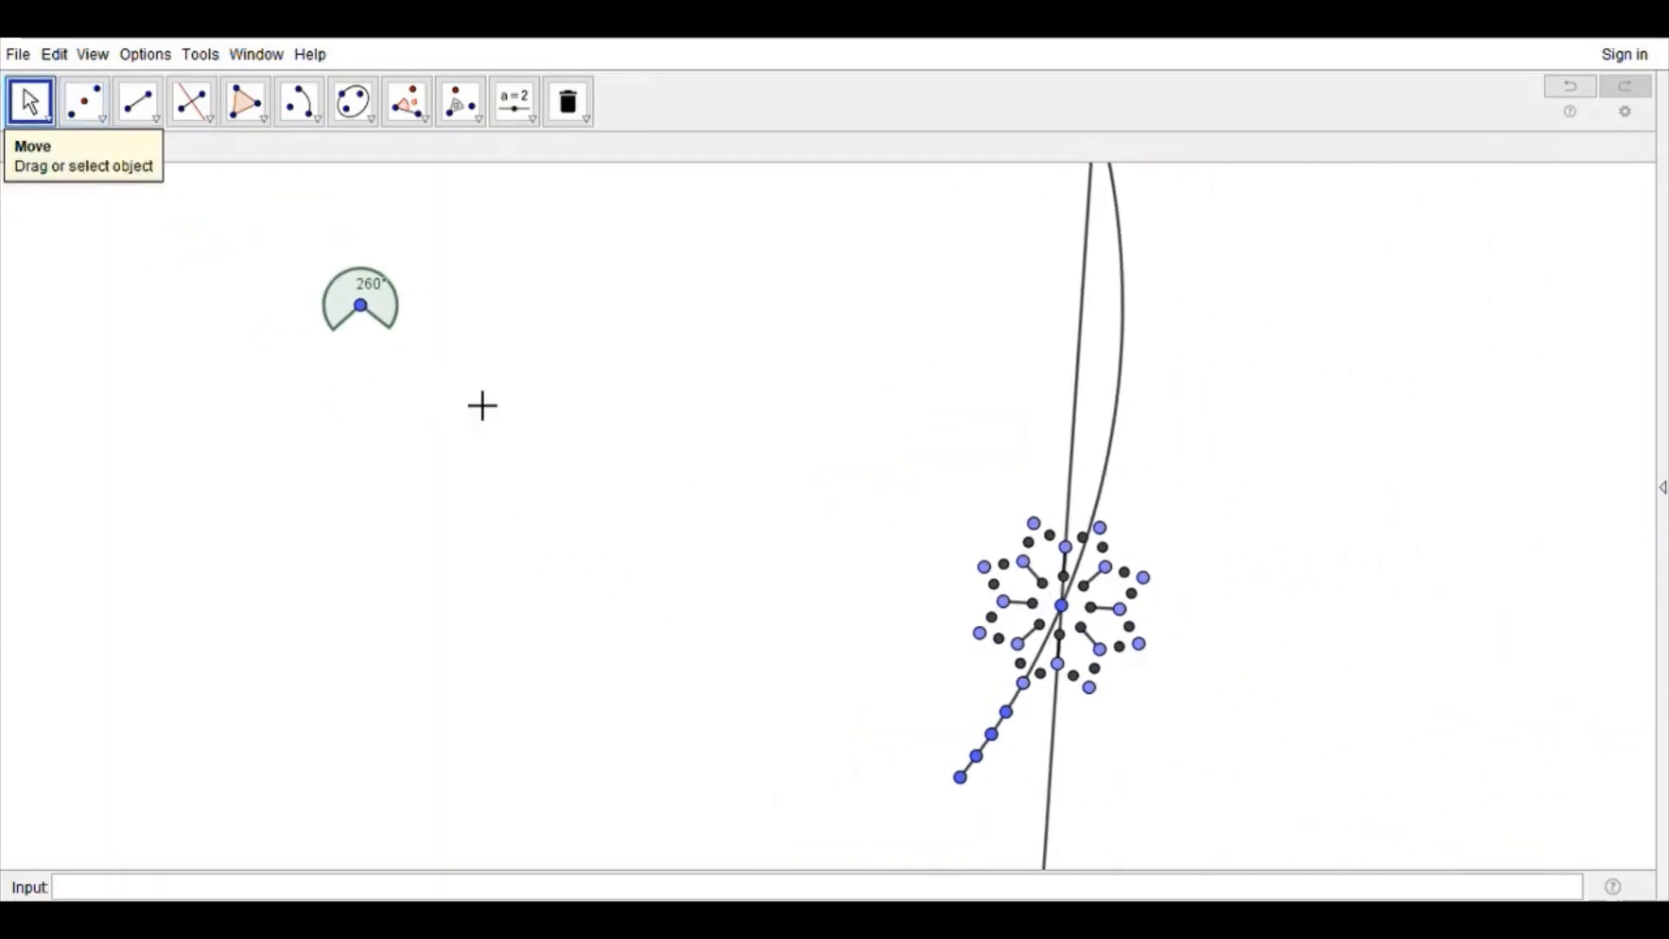
{"action": "left_click", "coordinate": [138, 102]}
{"action": "left_click", "coordinate": [361, 305]}
{"action": "left_click", "coordinate": [1062, 606]}
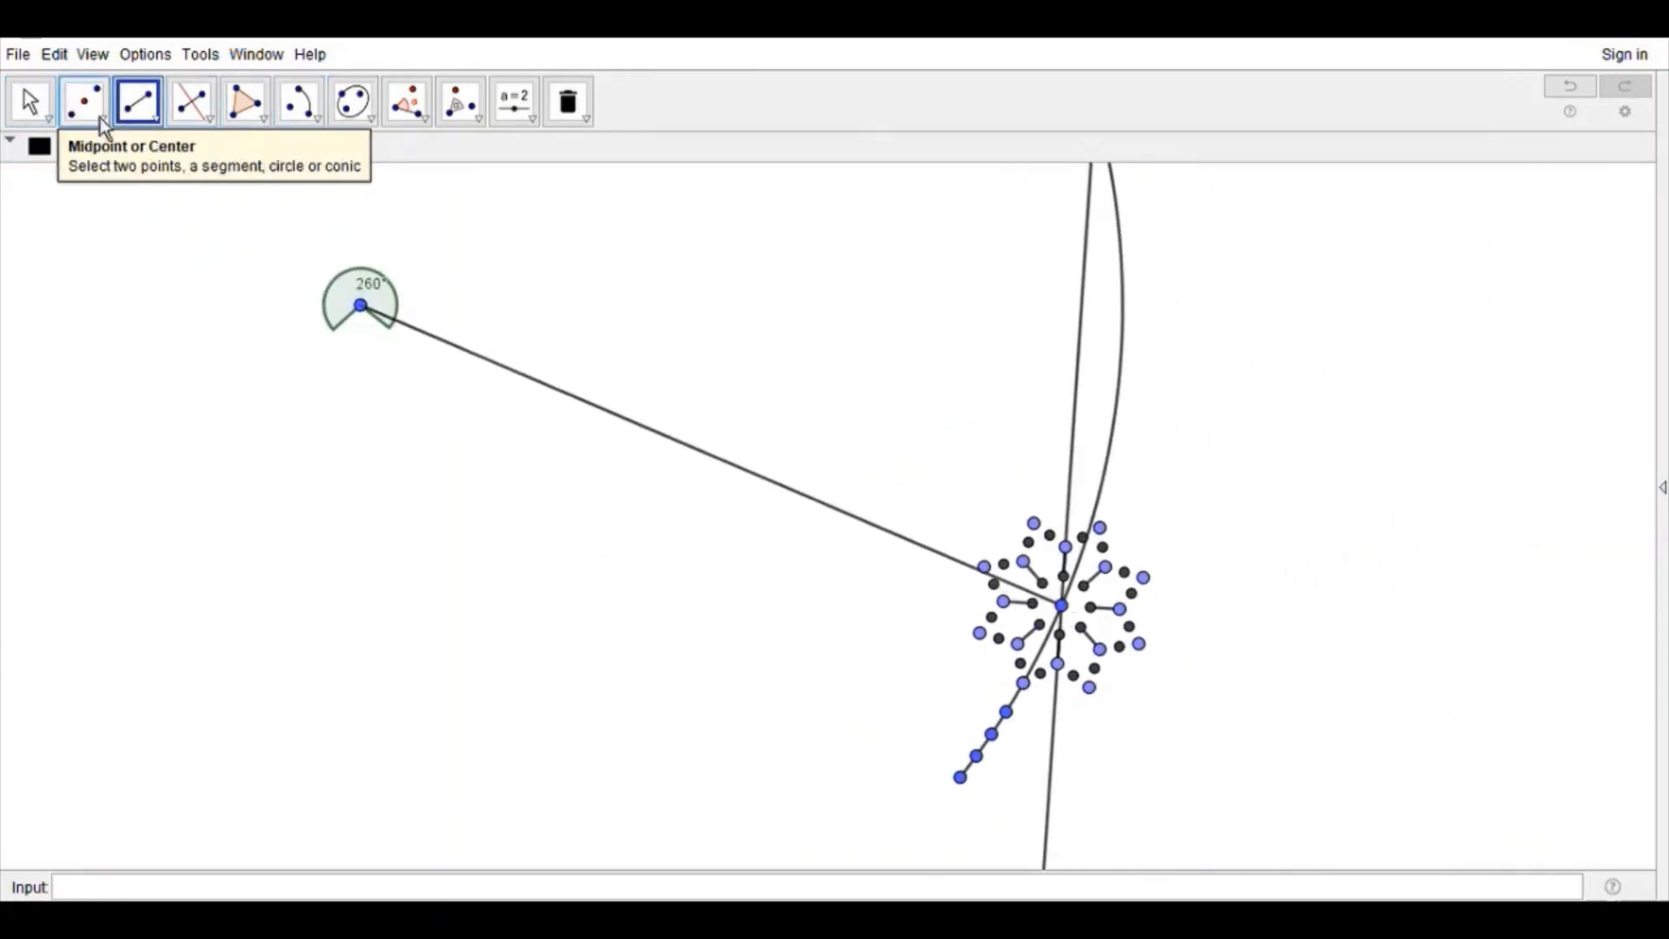
Step: Place two points on the long segment and draw a circle centered on the first and passing through the second
{"action": "left_click", "coordinate": [100, 119]}
{"action": "left_click", "coordinate": [749, 472]}
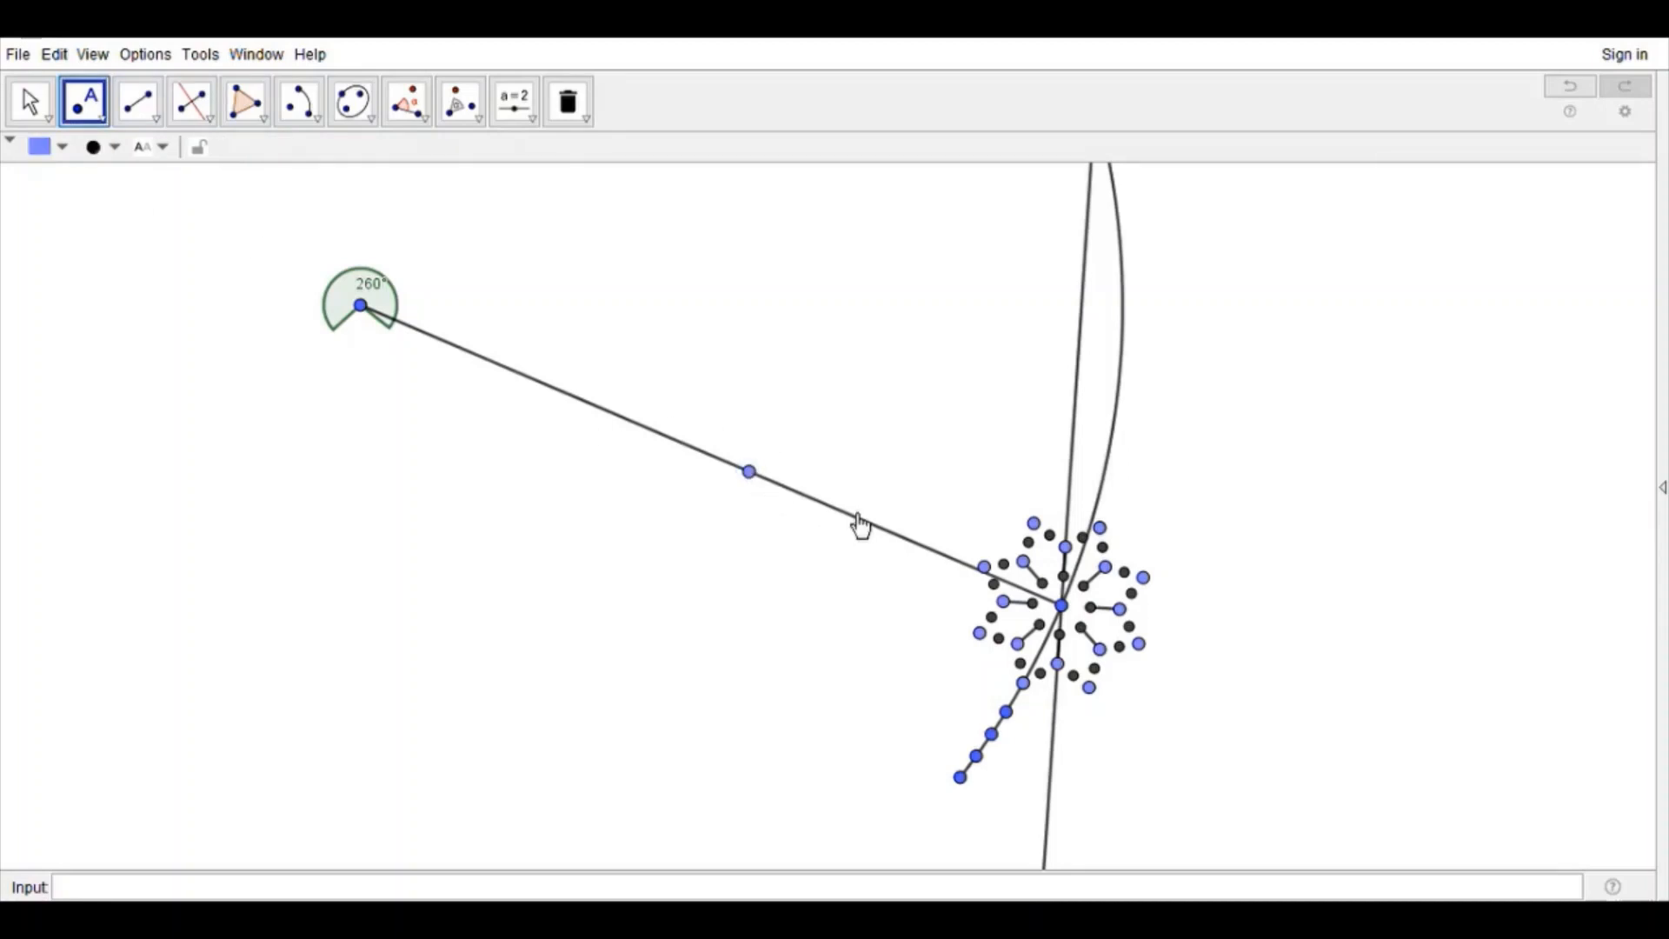
{"action": "left_click", "coordinate": [859, 519]}
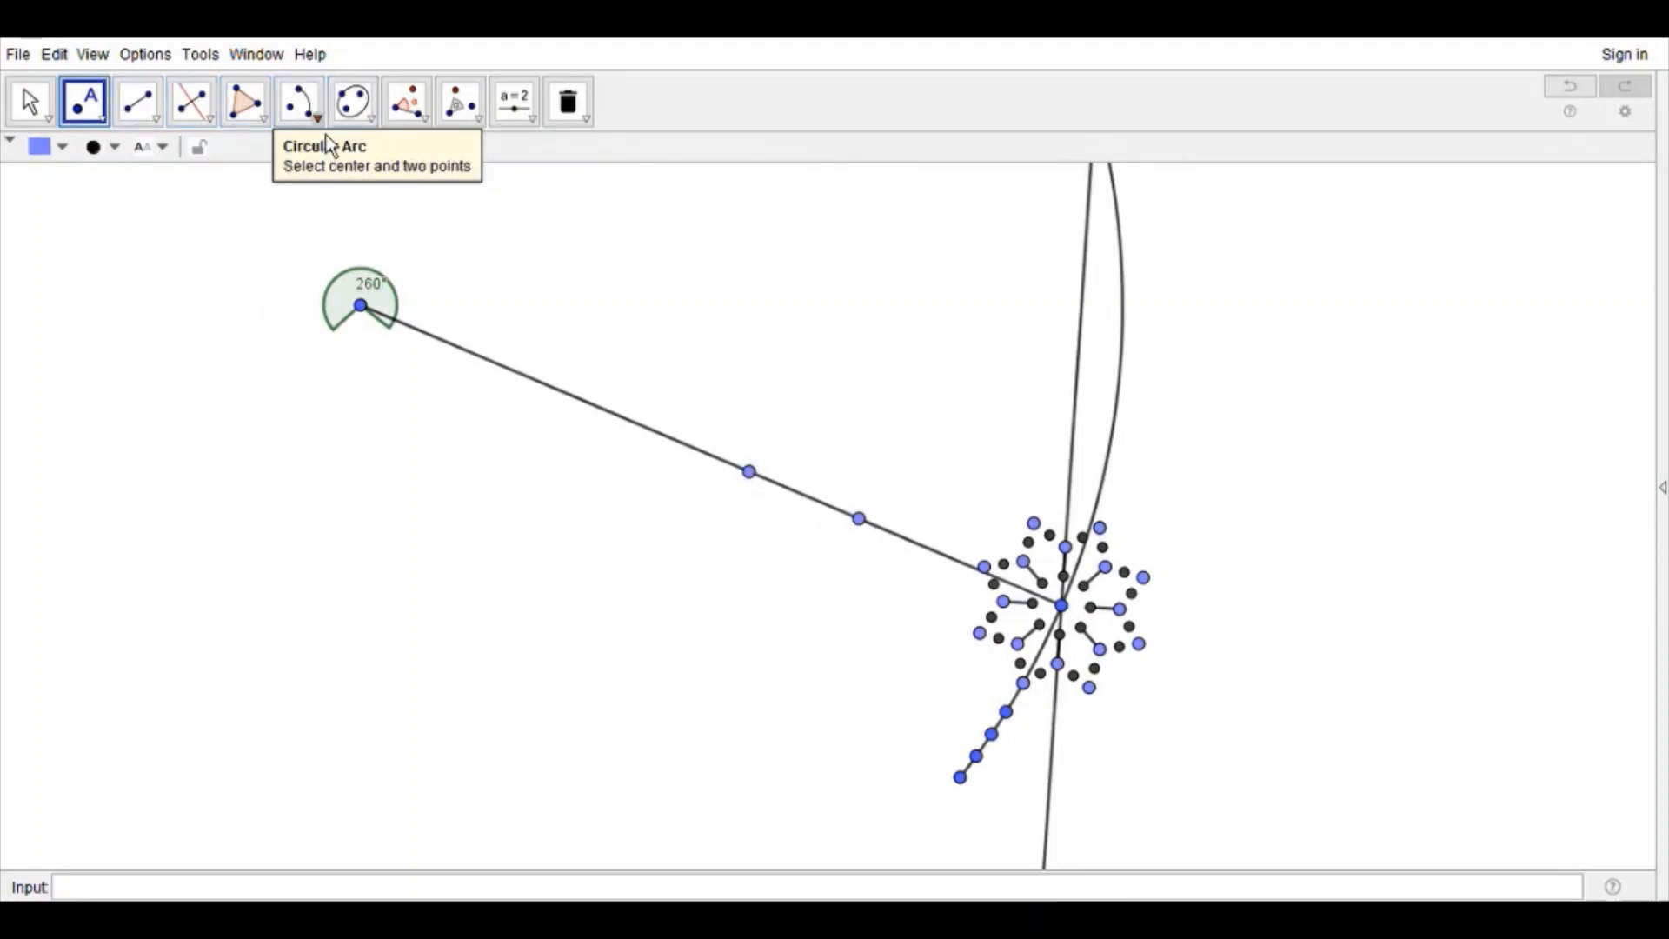
{"action": "left_click", "coordinate": [300, 102]}
{"action": "left_click", "coordinate": [750, 472]}
{"action": "left_click", "coordinate": [859, 519]}
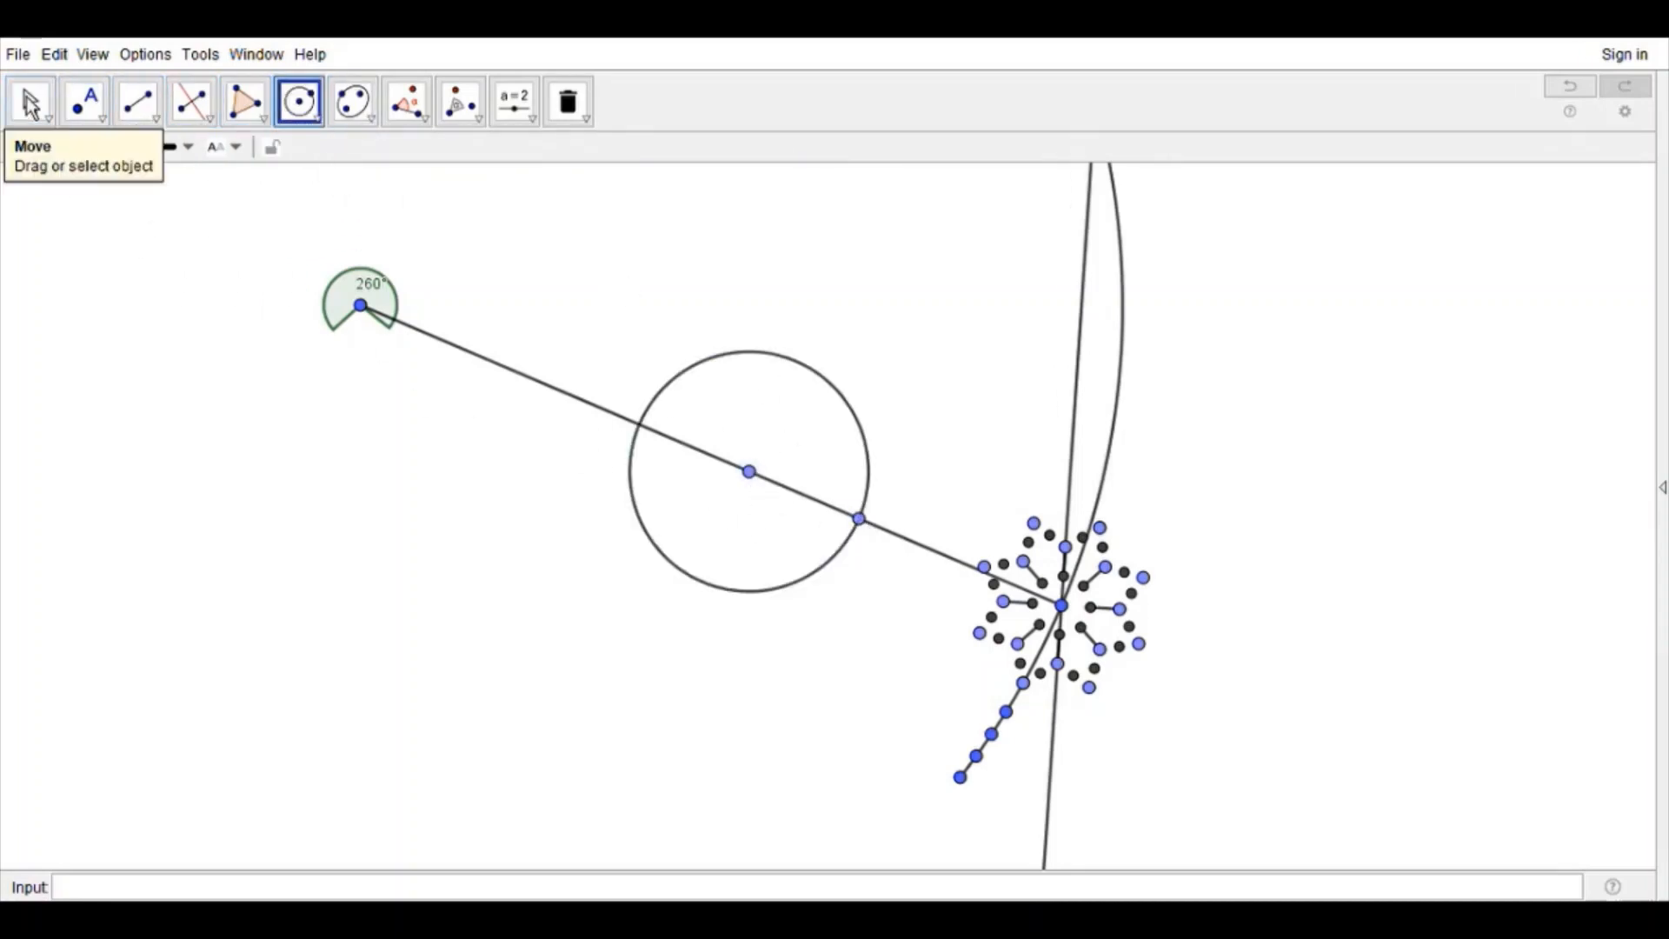
Step: Move the circle along the long segment toward the spoke ring and make it smaller
{"action": "left_click", "coordinate": [30, 102]}
{"action": "left_click_drag", "start_coordinate": [749, 474], "coordinate": [909, 544]}
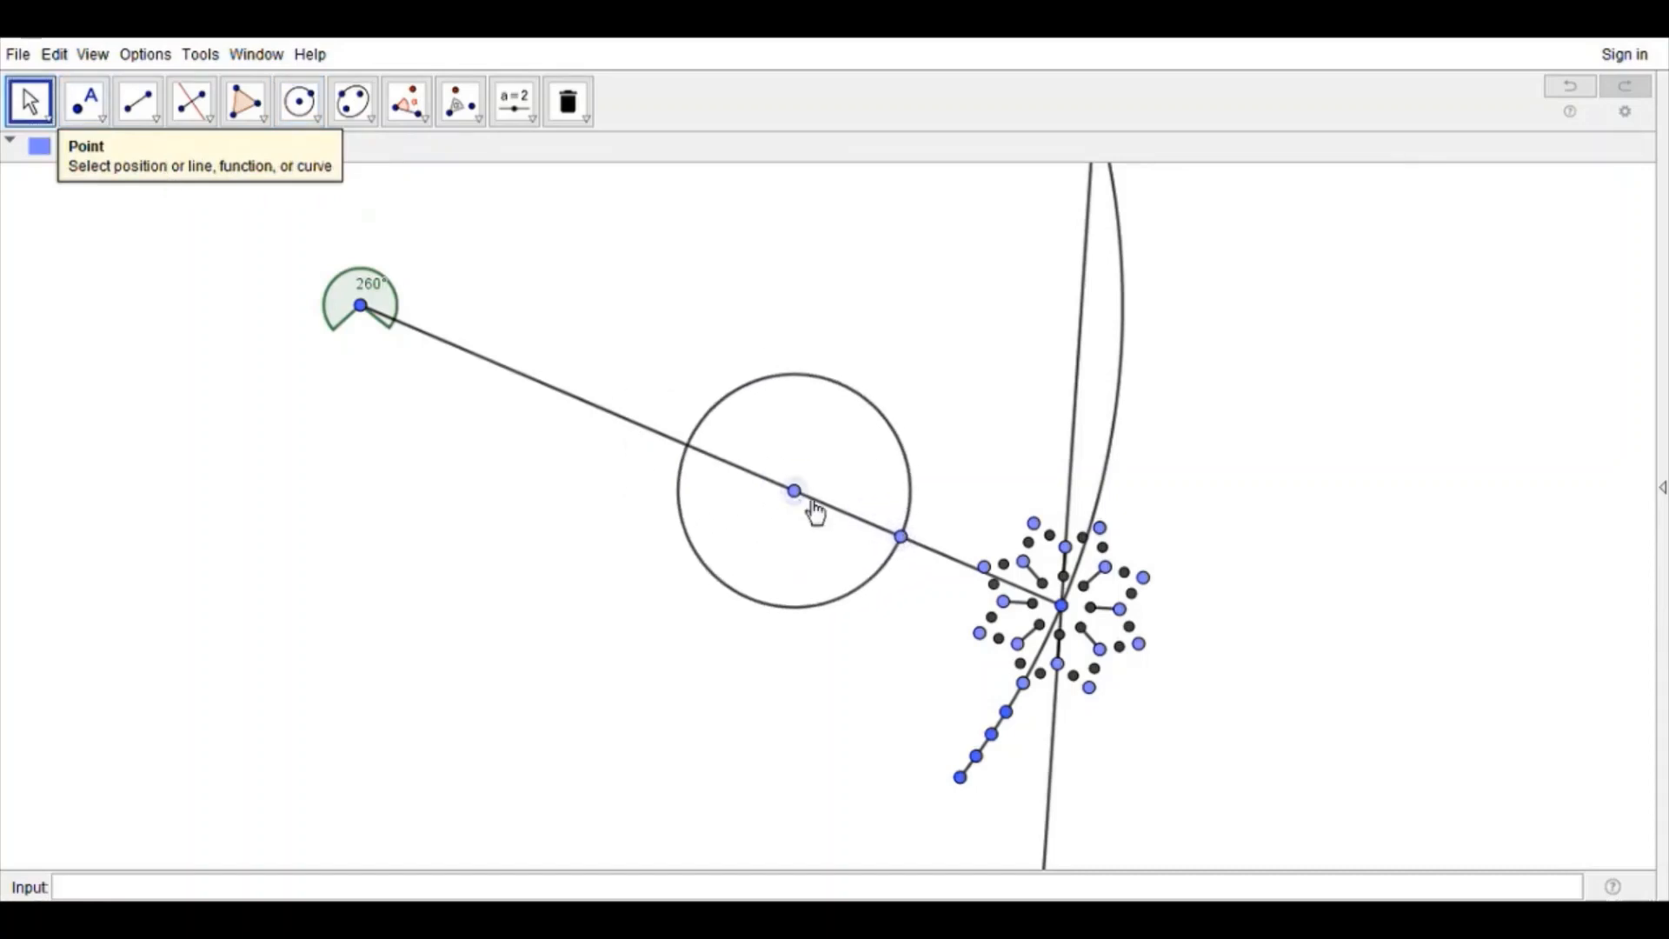
{"action": "left_click_drag", "start_coordinate": [795, 492], "coordinate": [870, 525]}
Step: Add a point on the long segment and one on the upper part of the circle, and draw their perpendicular bisector
{"action": "left_click", "coordinate": [84, 102]}
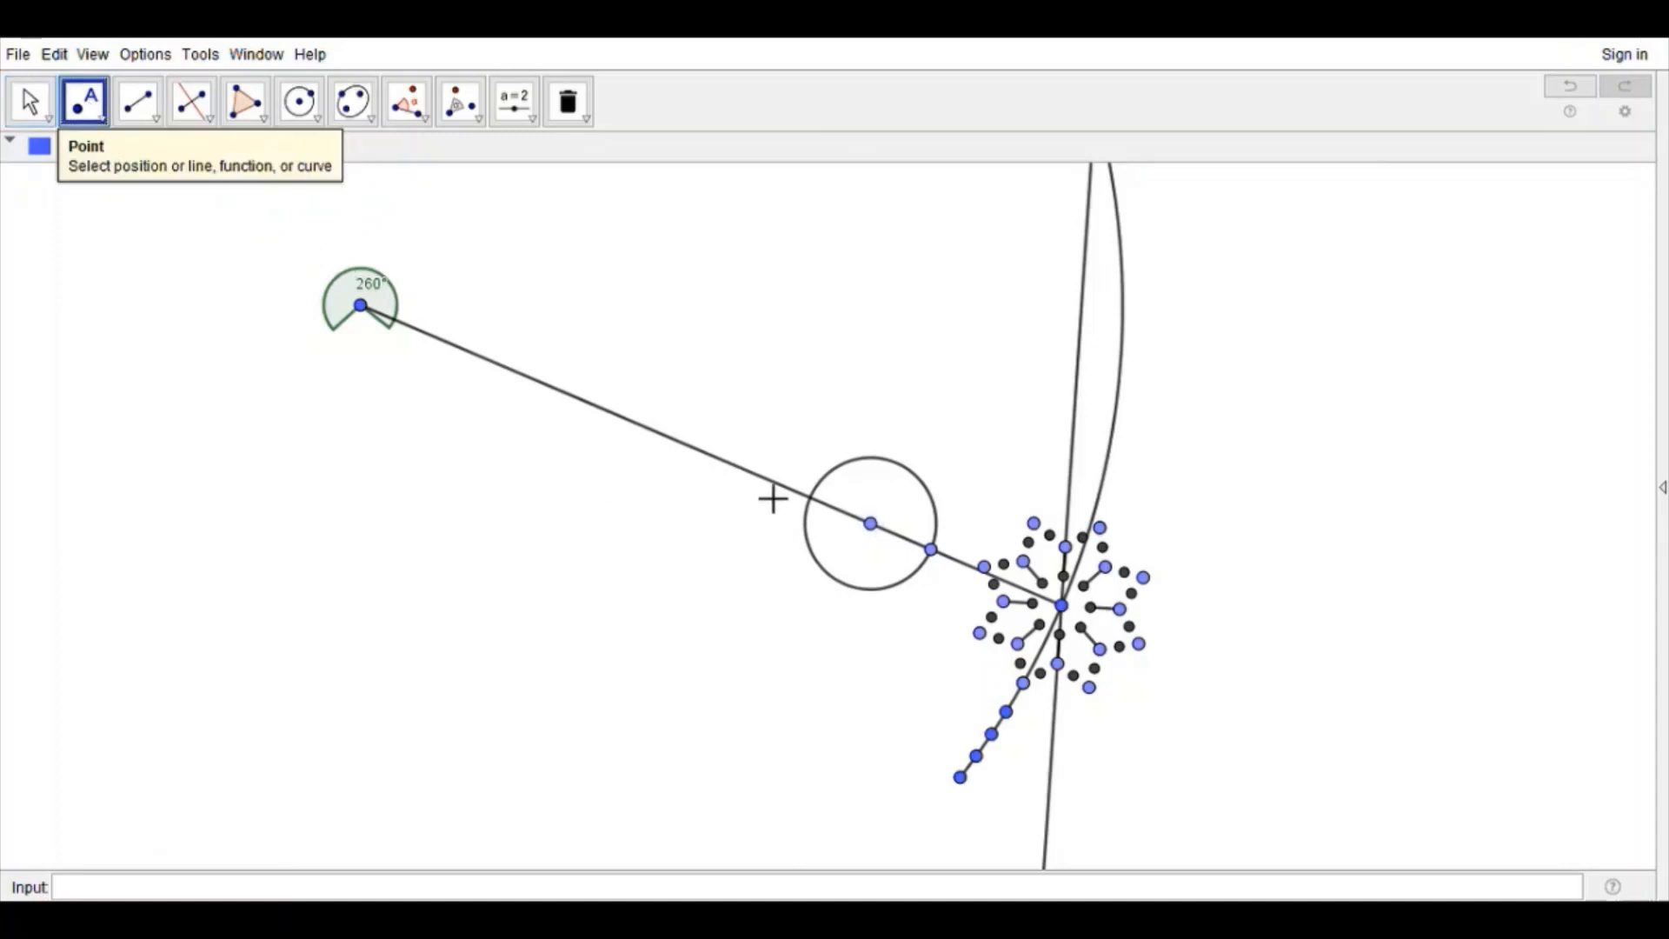
{"action": "left_click", "coordinate": [693, 448]}
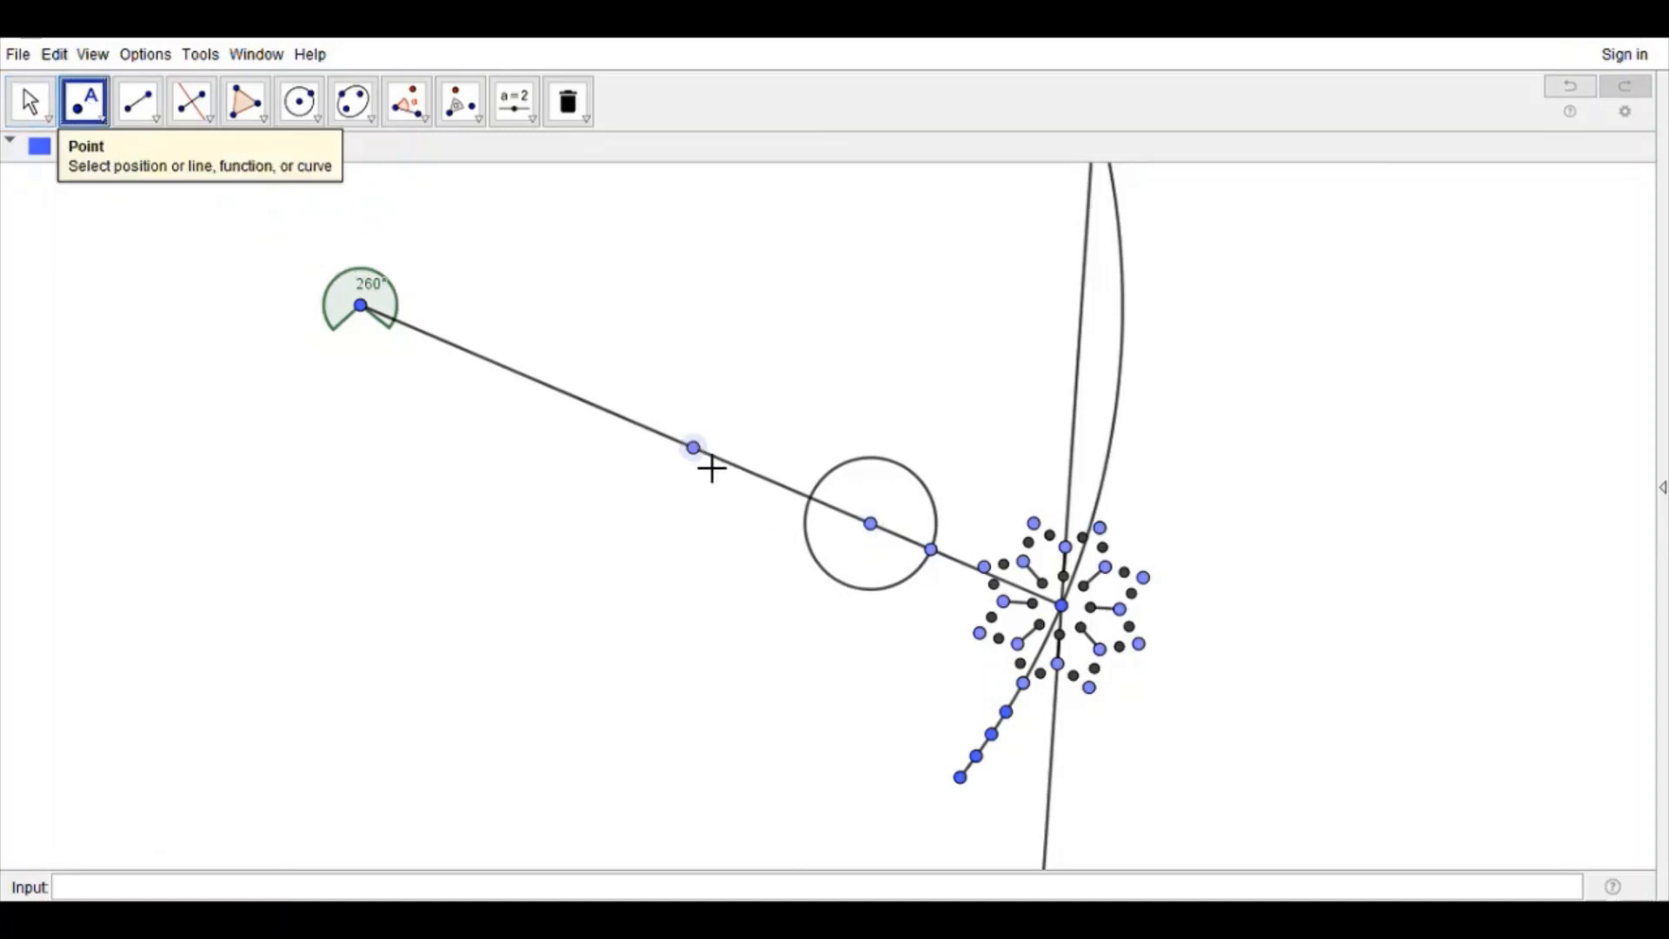
{"action": "left_click", "coordinate": [850, 461]}
{"action": "left_click", "coordinate": [193, 106]}
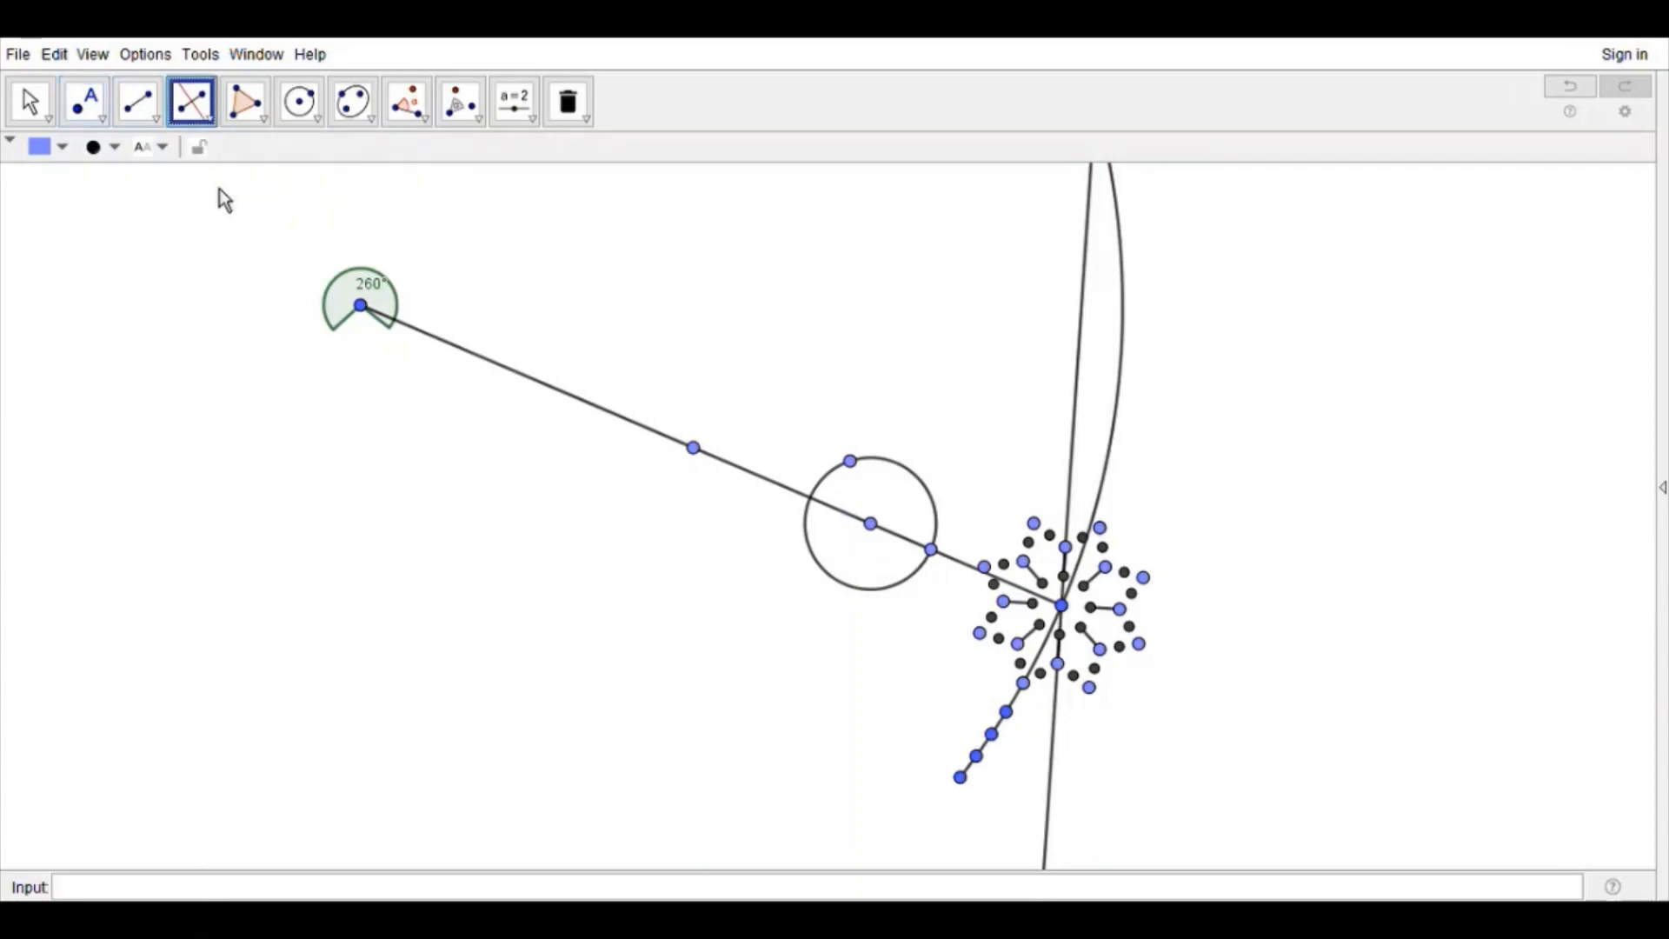
{"action": "left_click", "coordinate": [693, 448]}
{"action": "left_click", "coordinate": [850, 461]}
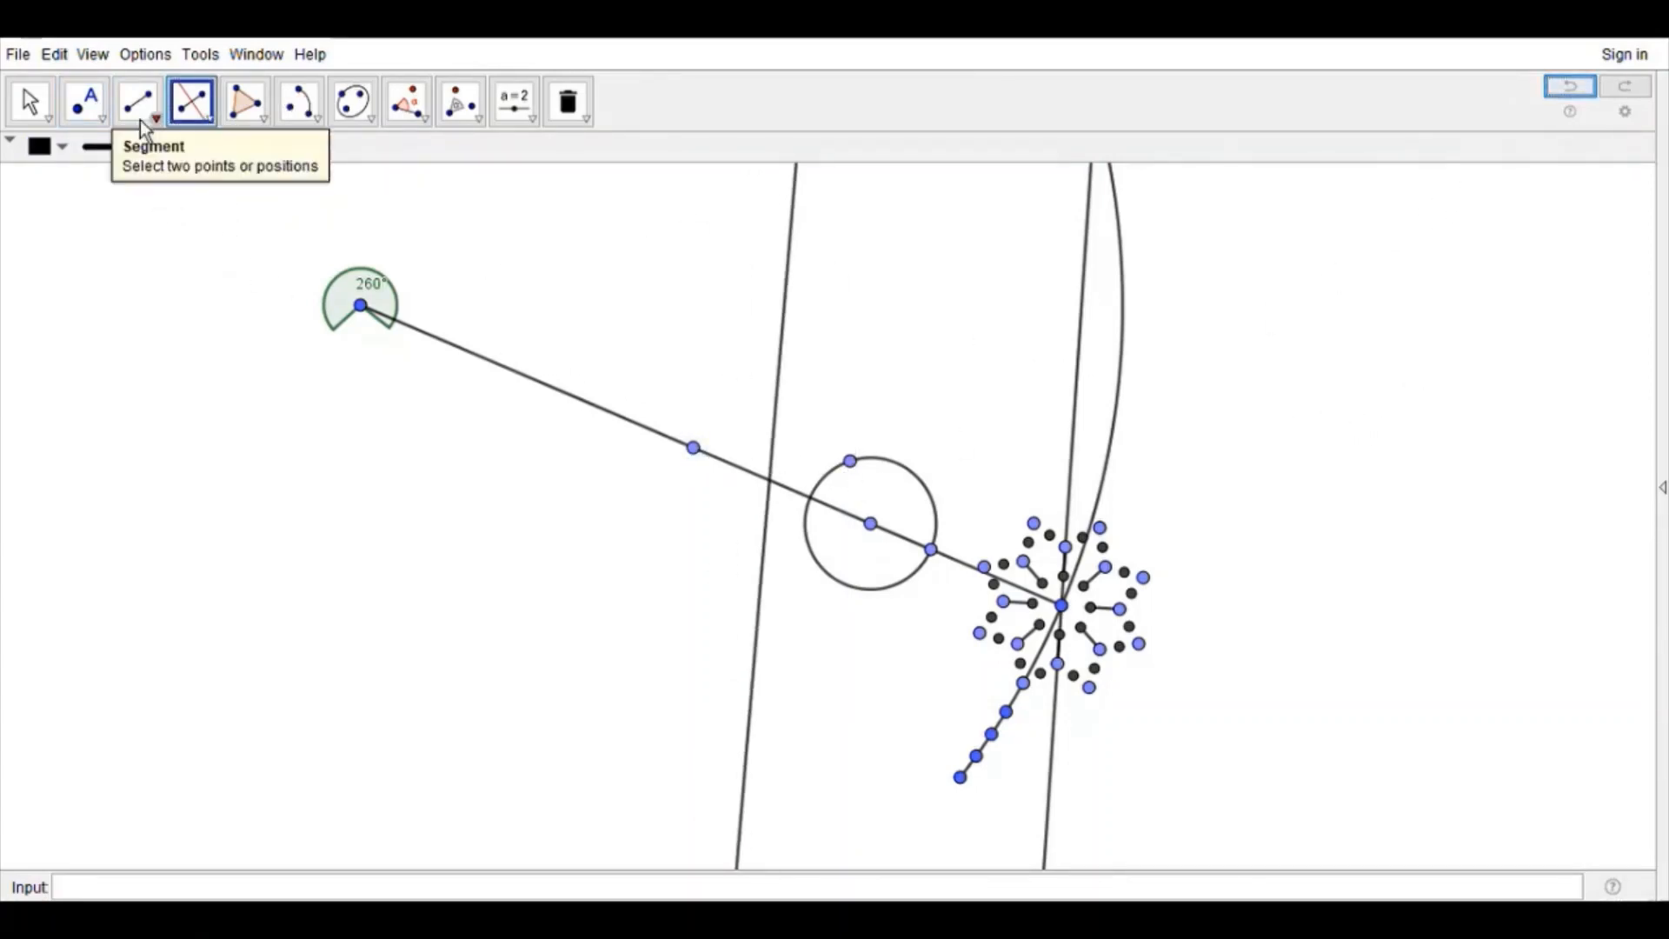
Step: Place a point high on the new bisector and draw a circular arc centered there from the segment point to the circle's upper point
{"action": "left_click", "coordinate": [85, 102]}
{"action": "left_click", "coordinate": [790, 238]}
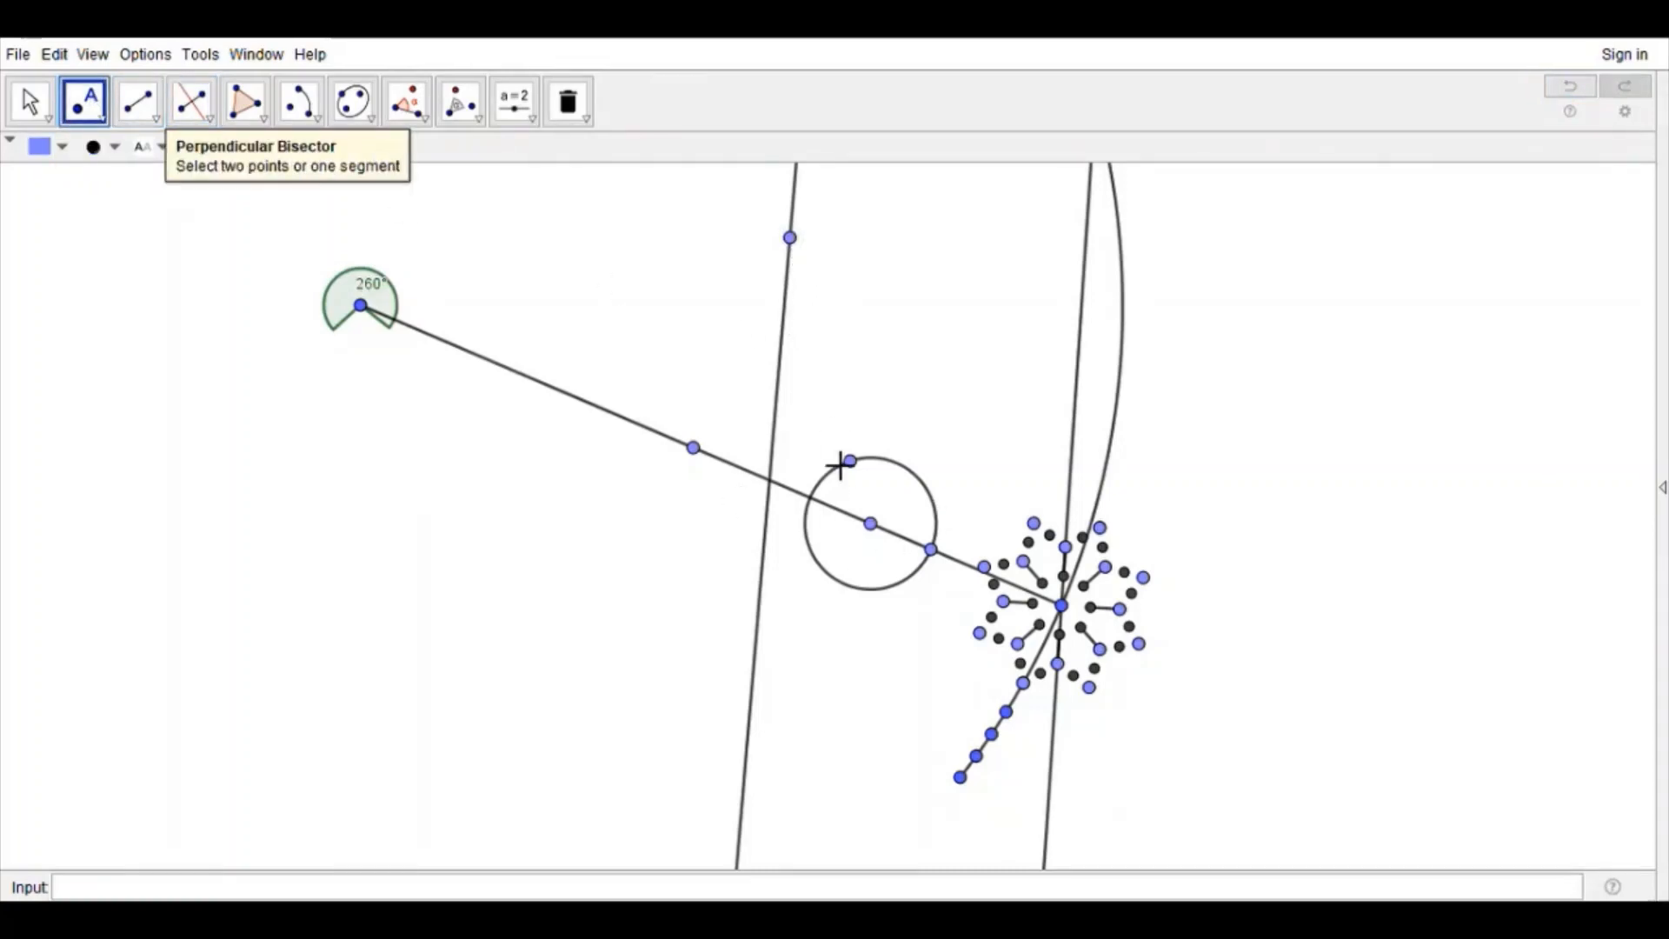
{"action": "left_click", "coordinate": [299, 102]}
{"action": "left_click", "coordinate": [790, 237]}
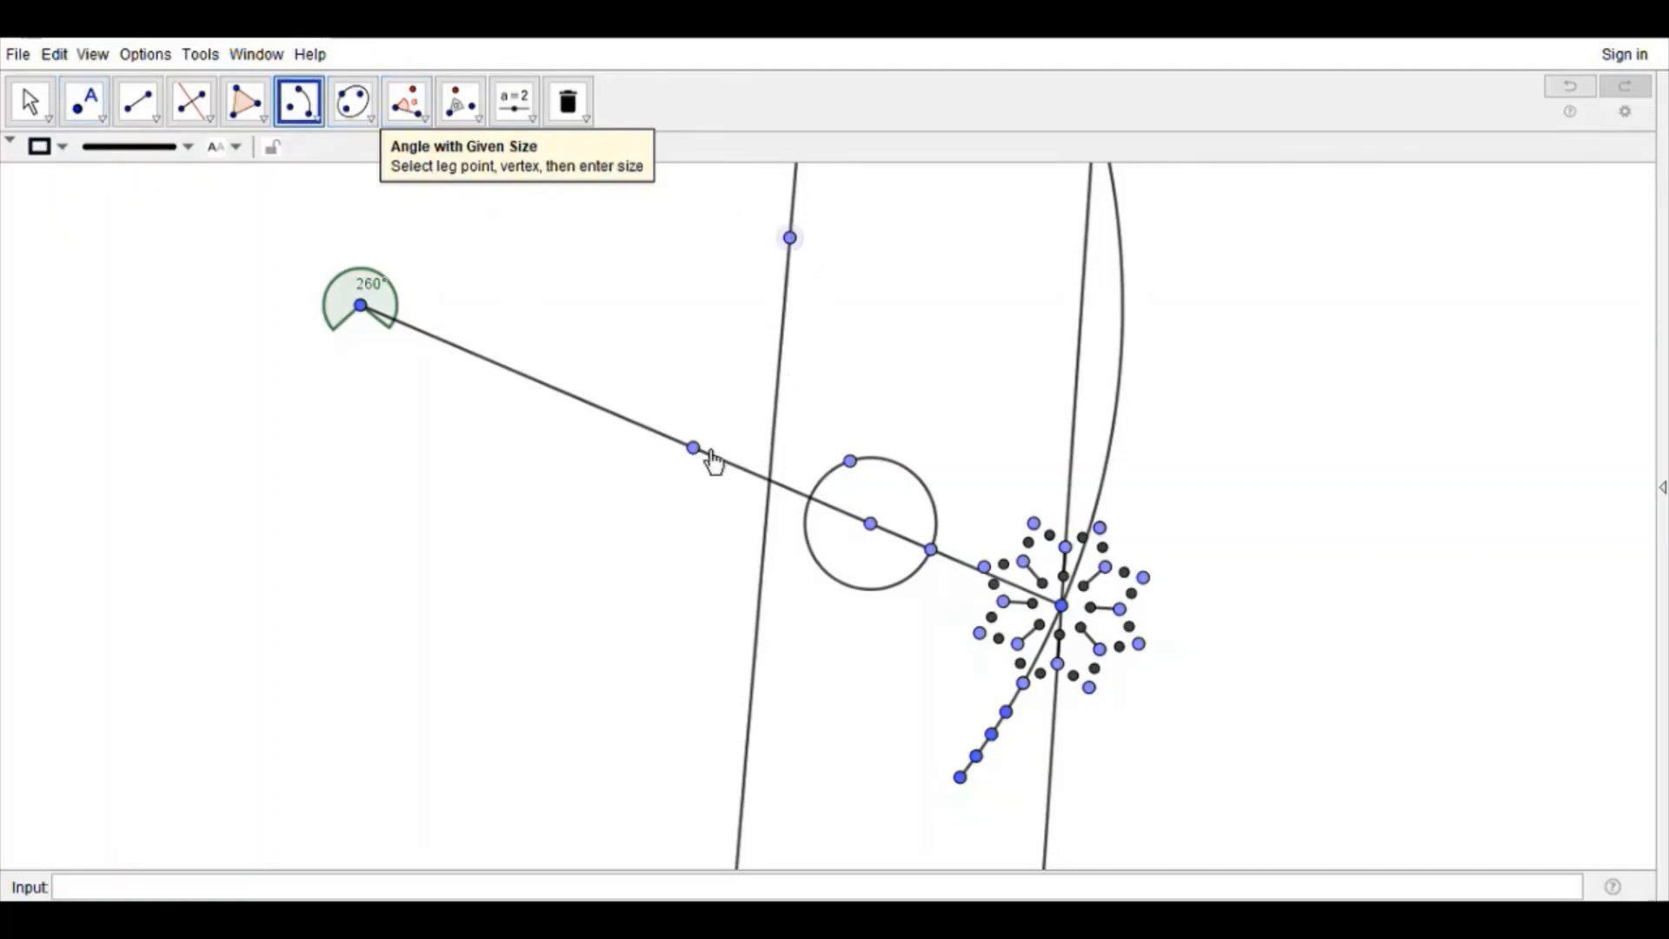
{"action": "left_click", "coordinate": [693, 447]}
{"action": "left_click", "coordinate": [850, 461]}
Step: Reflect the circular arc about the long segment
{"action": "left_click", "coordinate": [469, 103]}
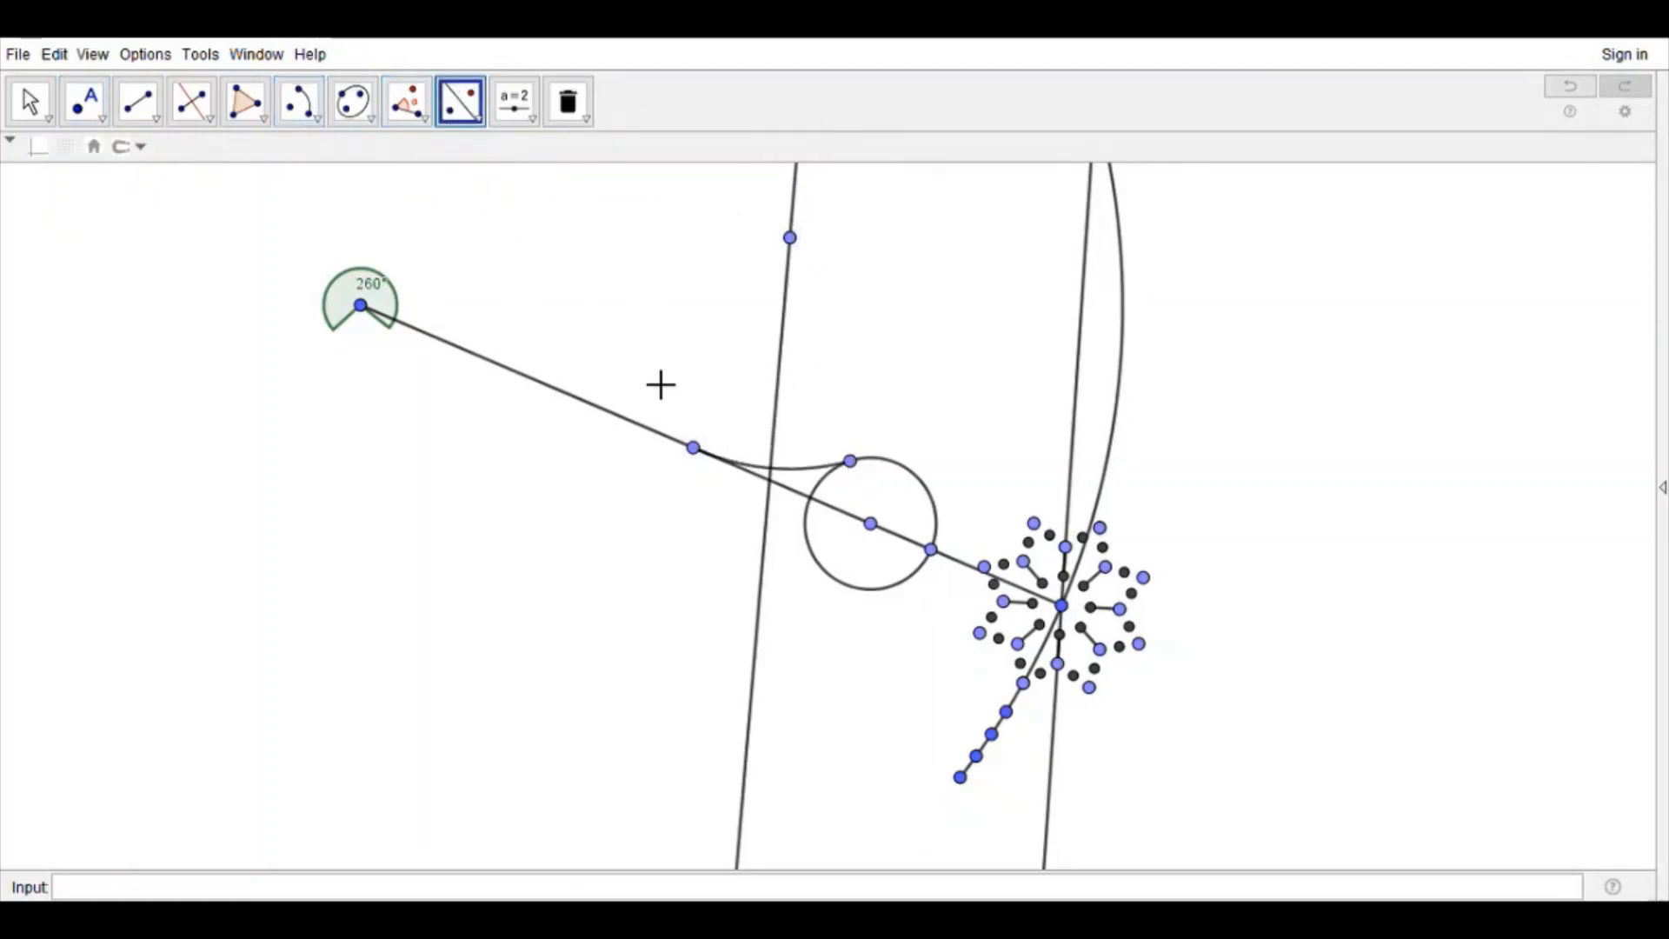
{"action": "left_click", "coordinate": [793, 475]}
{"action": "left_click", "coordinate": [660, 447]}
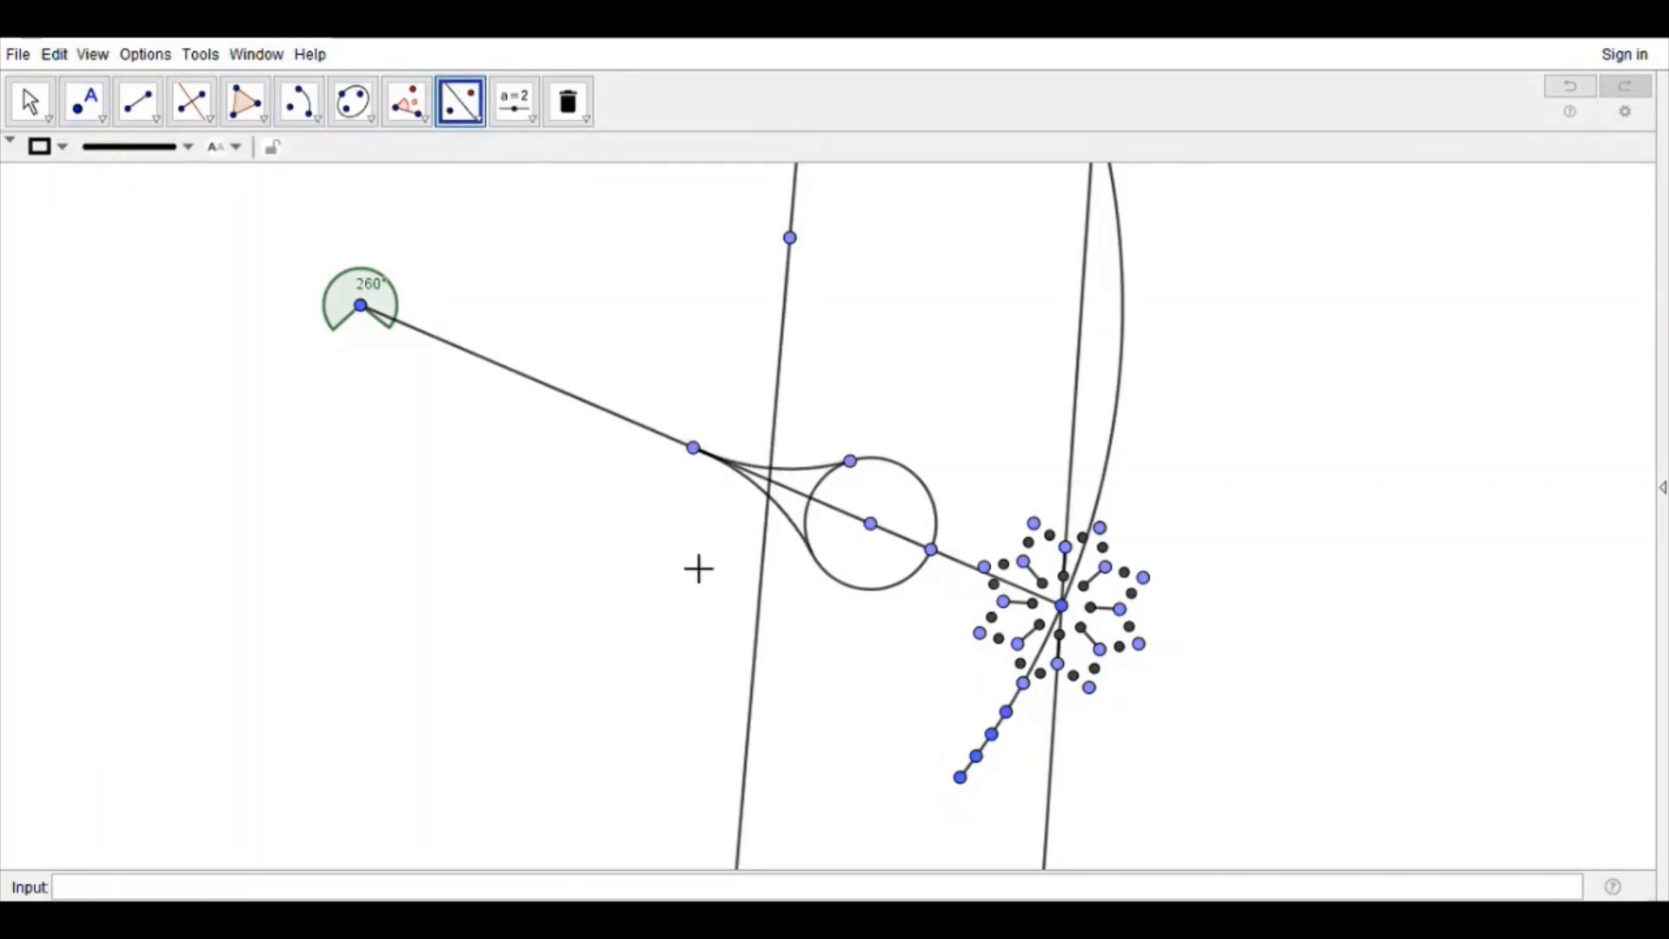
Step: Draw a small concentric circle inside the teardrop's circle, centered on the same center point
{"action": "left_click", "coordinate": [299, 101]}
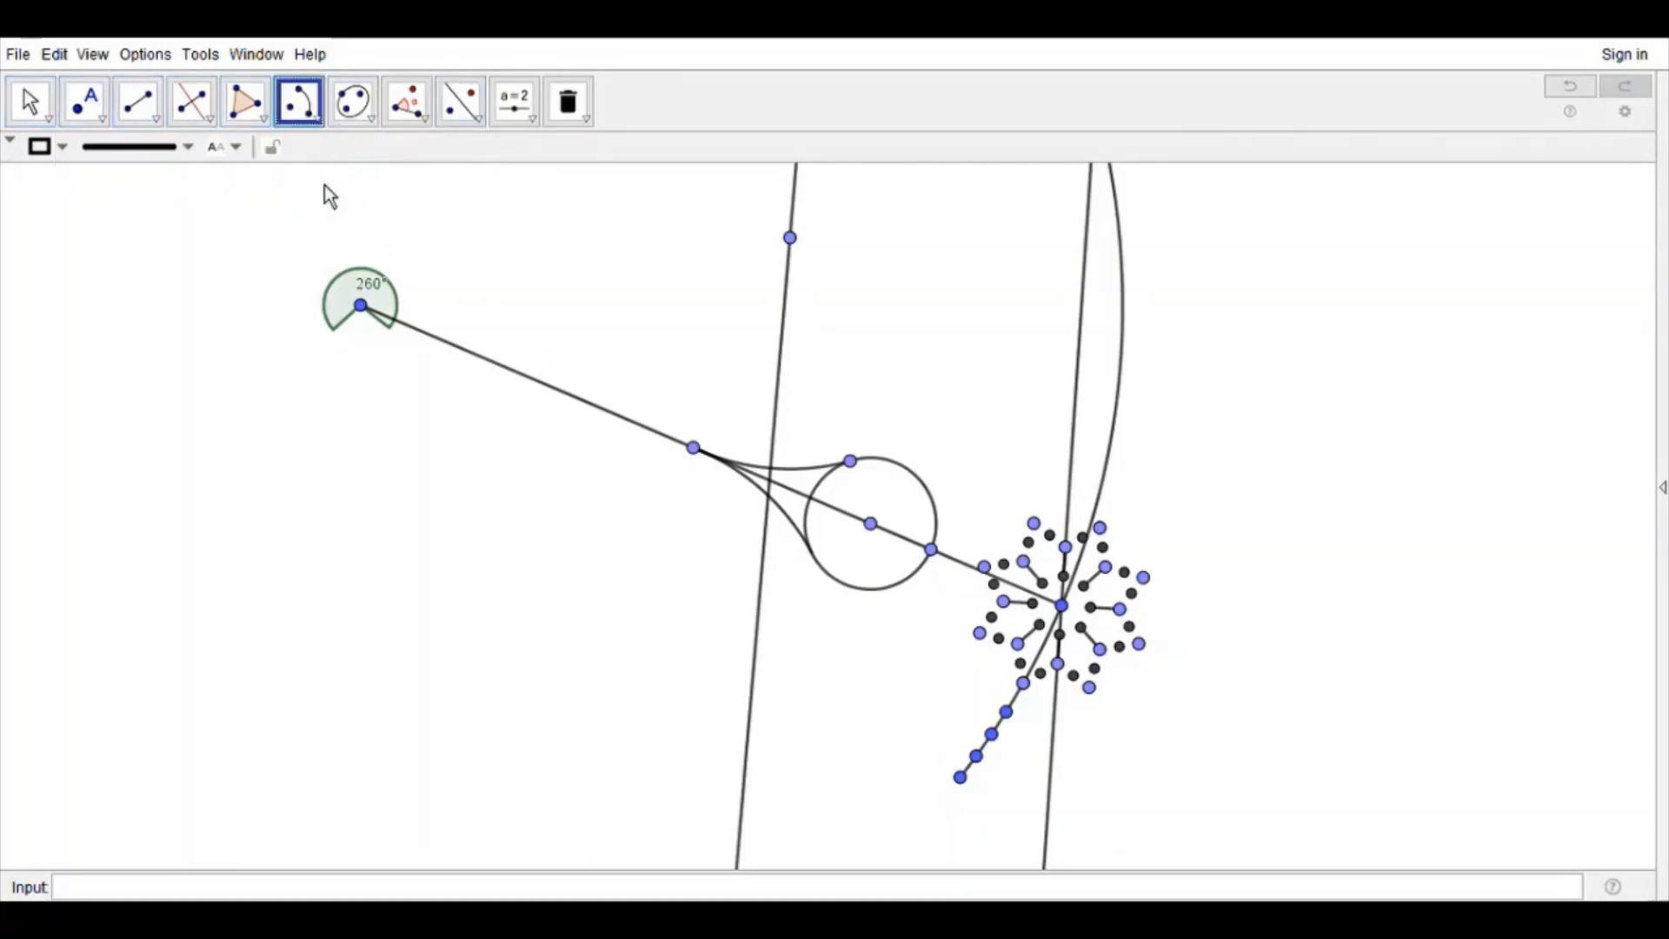
{"action": "left_click", "coordinate": [871, 524]}
{"action": "left_click", "coordinate": [893, 500]}
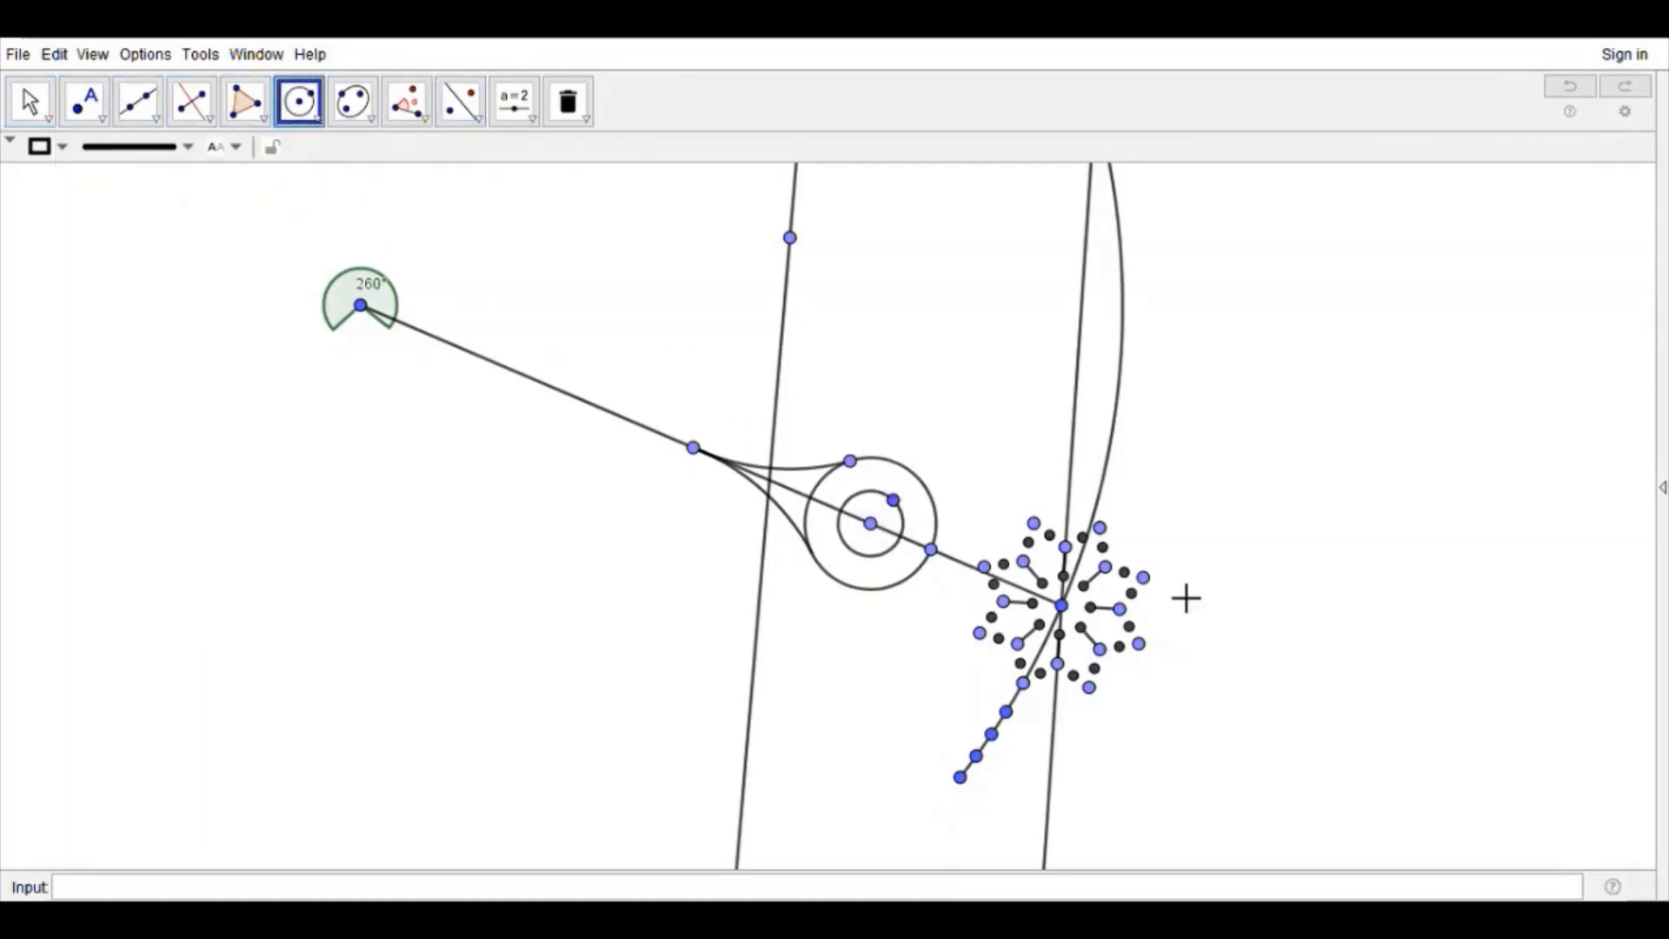
Step: Draw a short vector from the teardrop's tip along the long segment and translate points by it to add three more evenly spaced points
{"action": "left_click", "coordinate": [169, 130]}
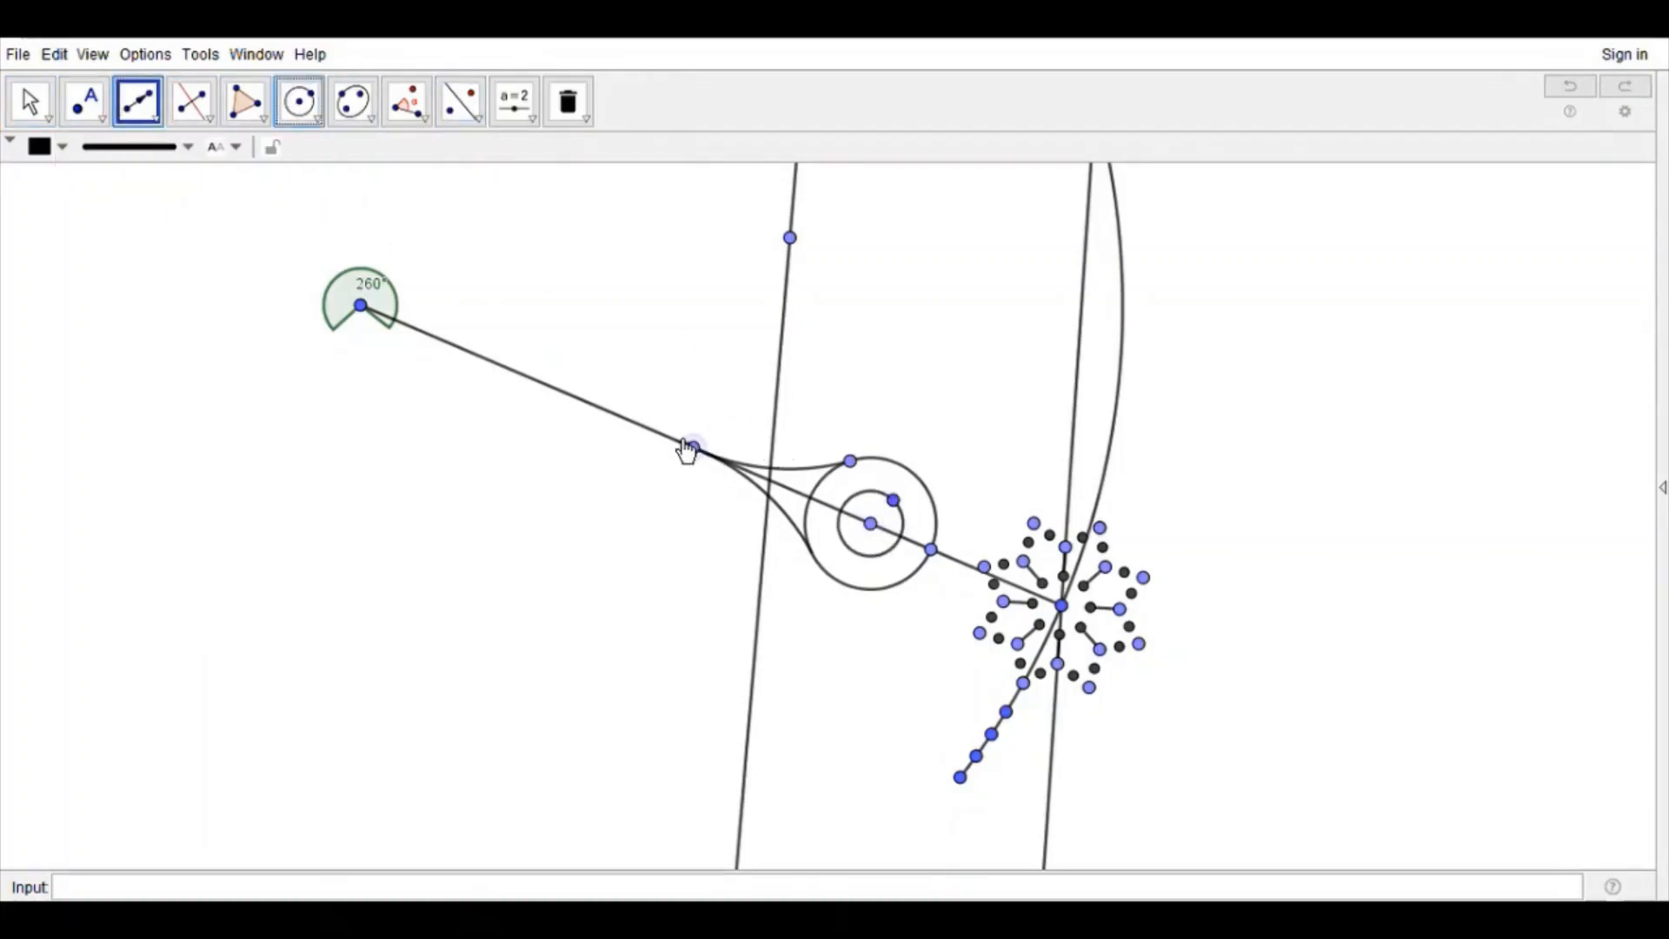
{"action": "left_click", "coordinate": [654, 432]}
{"action": "left_click", "coordinate": [461, 102]}
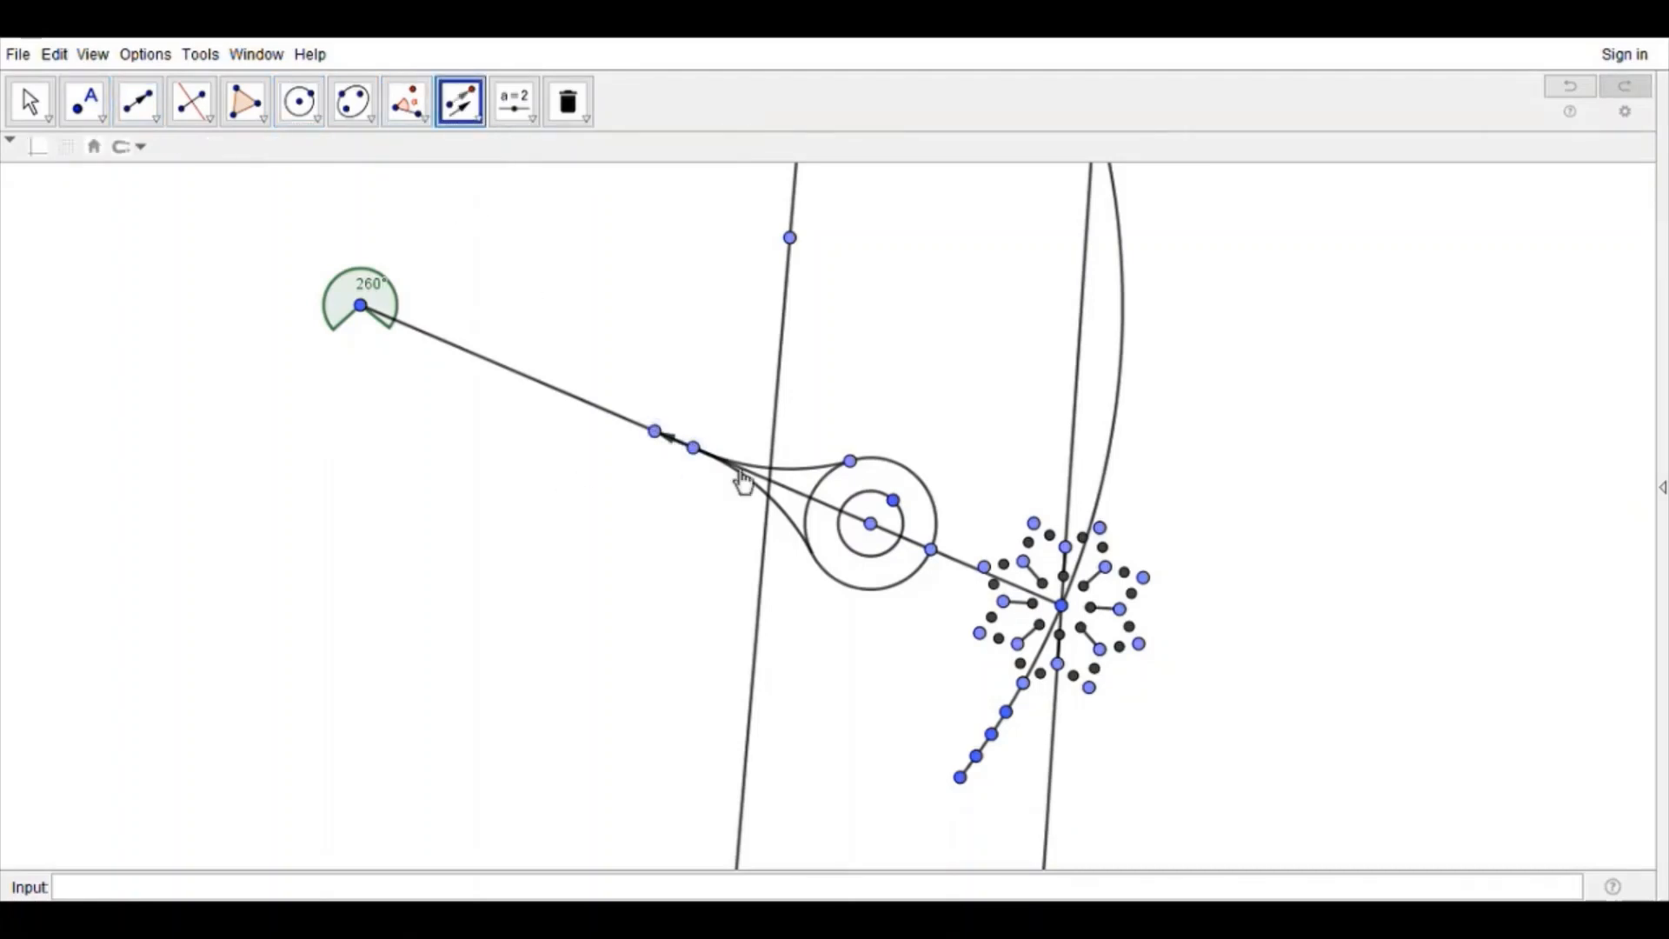
{"action": "left_click", "coordinate": [658, 433]}
{"action": "scroll", "coordinate": [685, 441], "scroll_direction": "up", "scroll_amount": 8}
{"action": "left_click", "coordinate": [683, 452]}
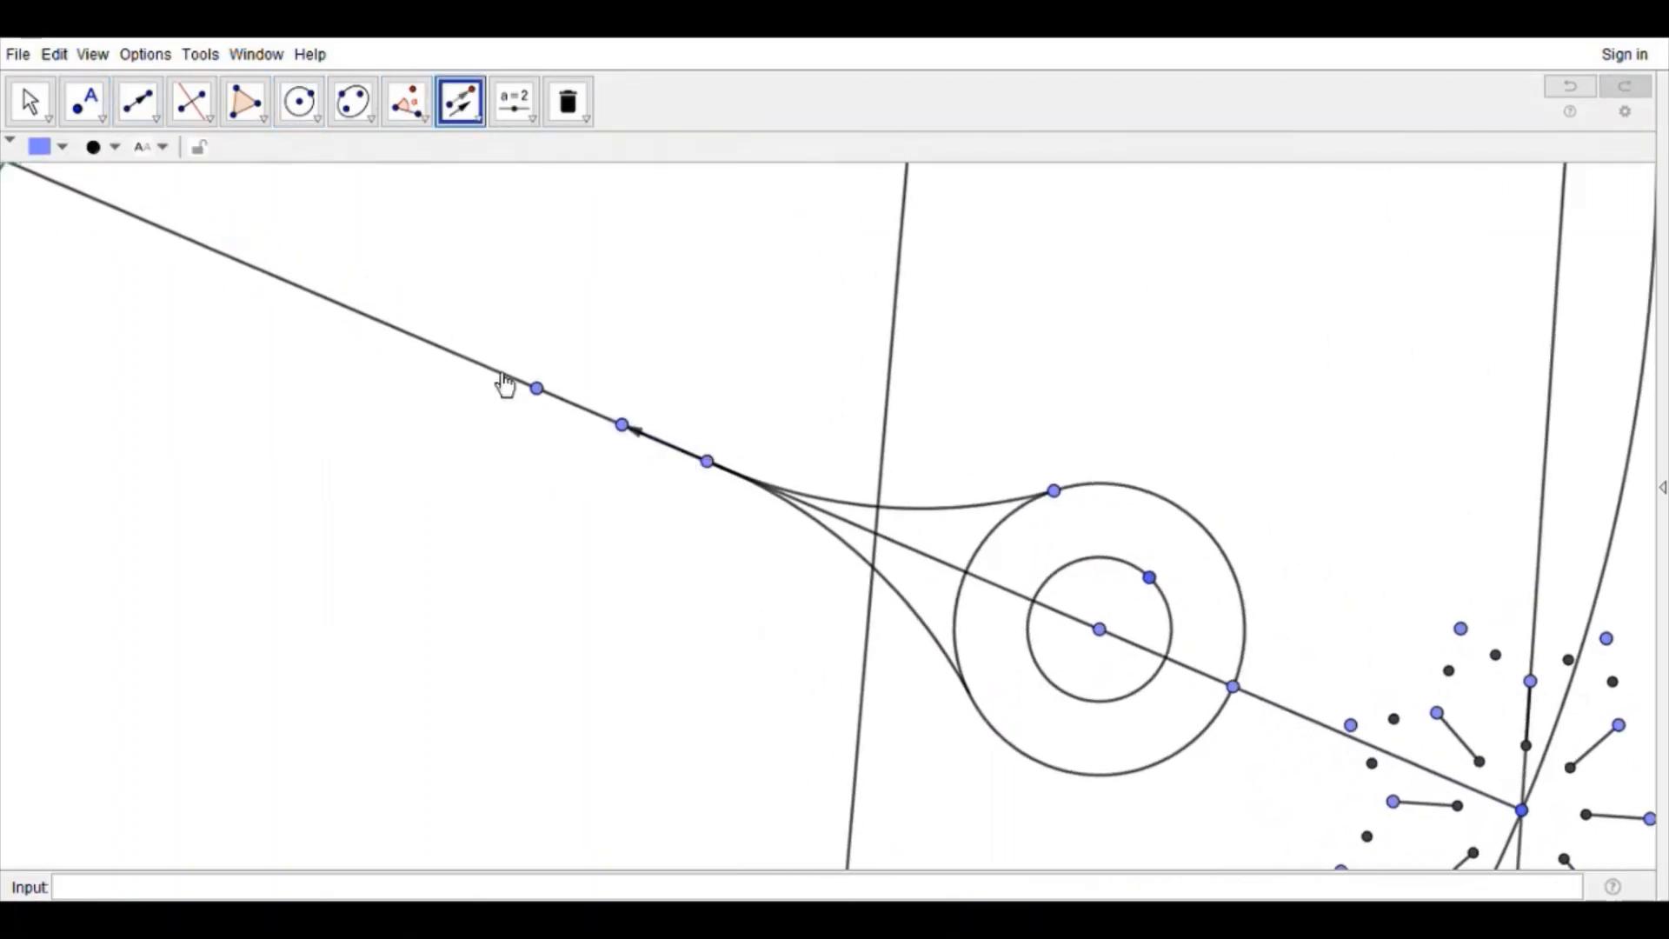
{"action": "left_click", "coordinate": [538, 389]}
{"action": "left_click", "coordinate": [534, 388]}
{"action": "left_click", "coordinate": [703, 450]}
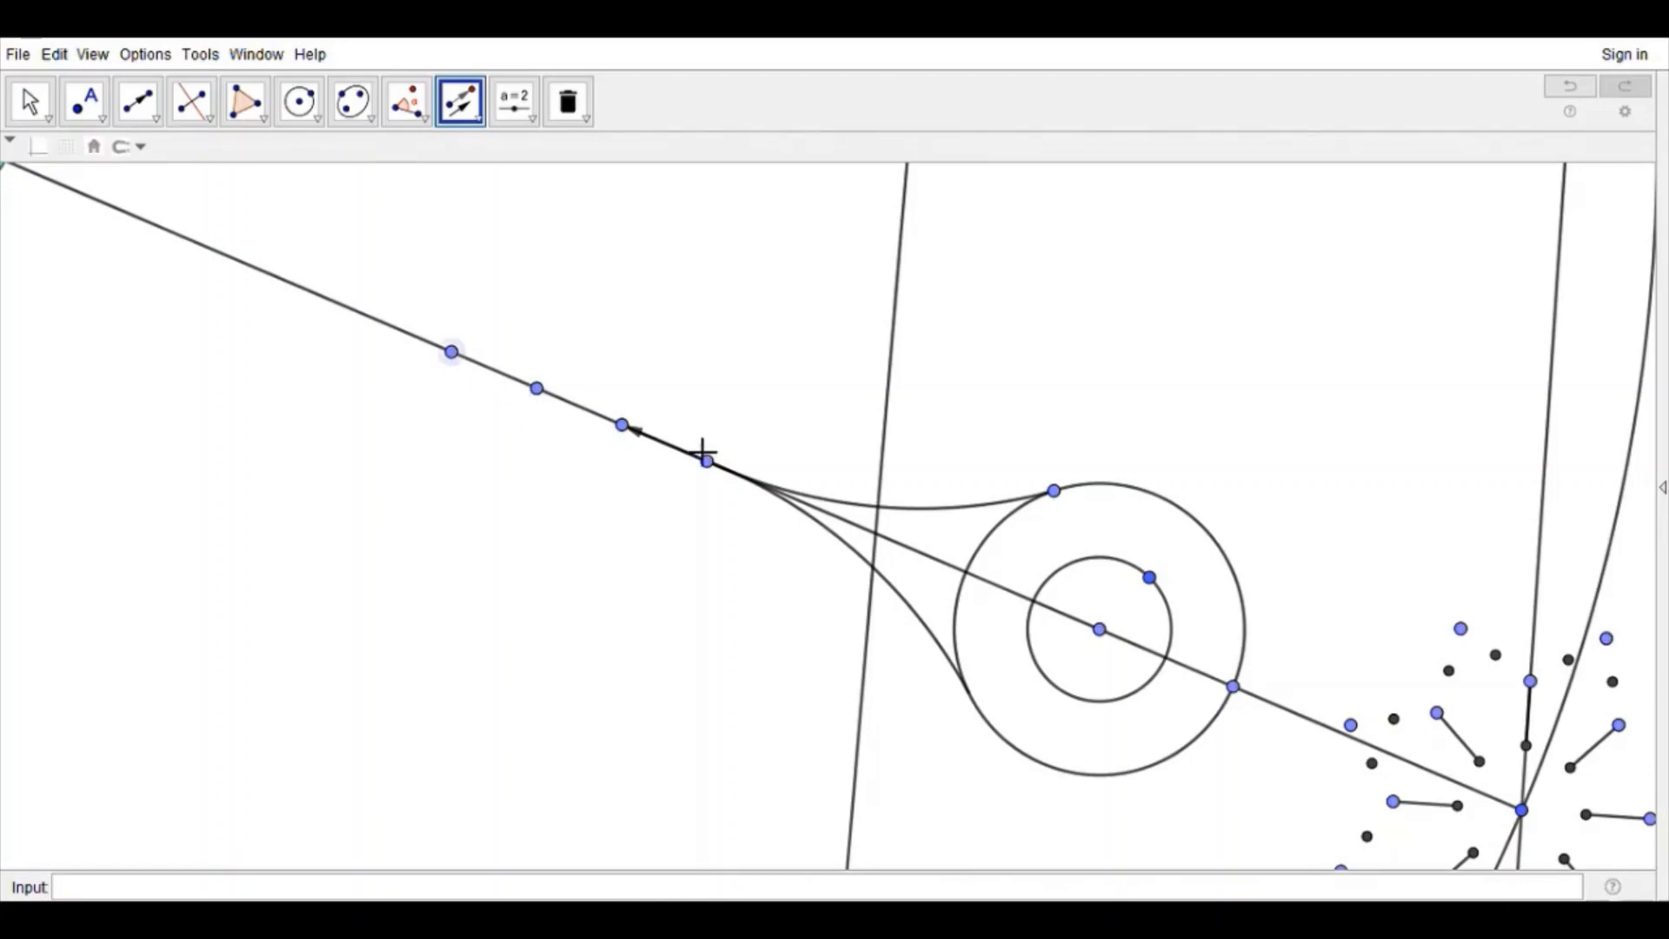
{"action": "left_click", "coordinate": [669, 453]}
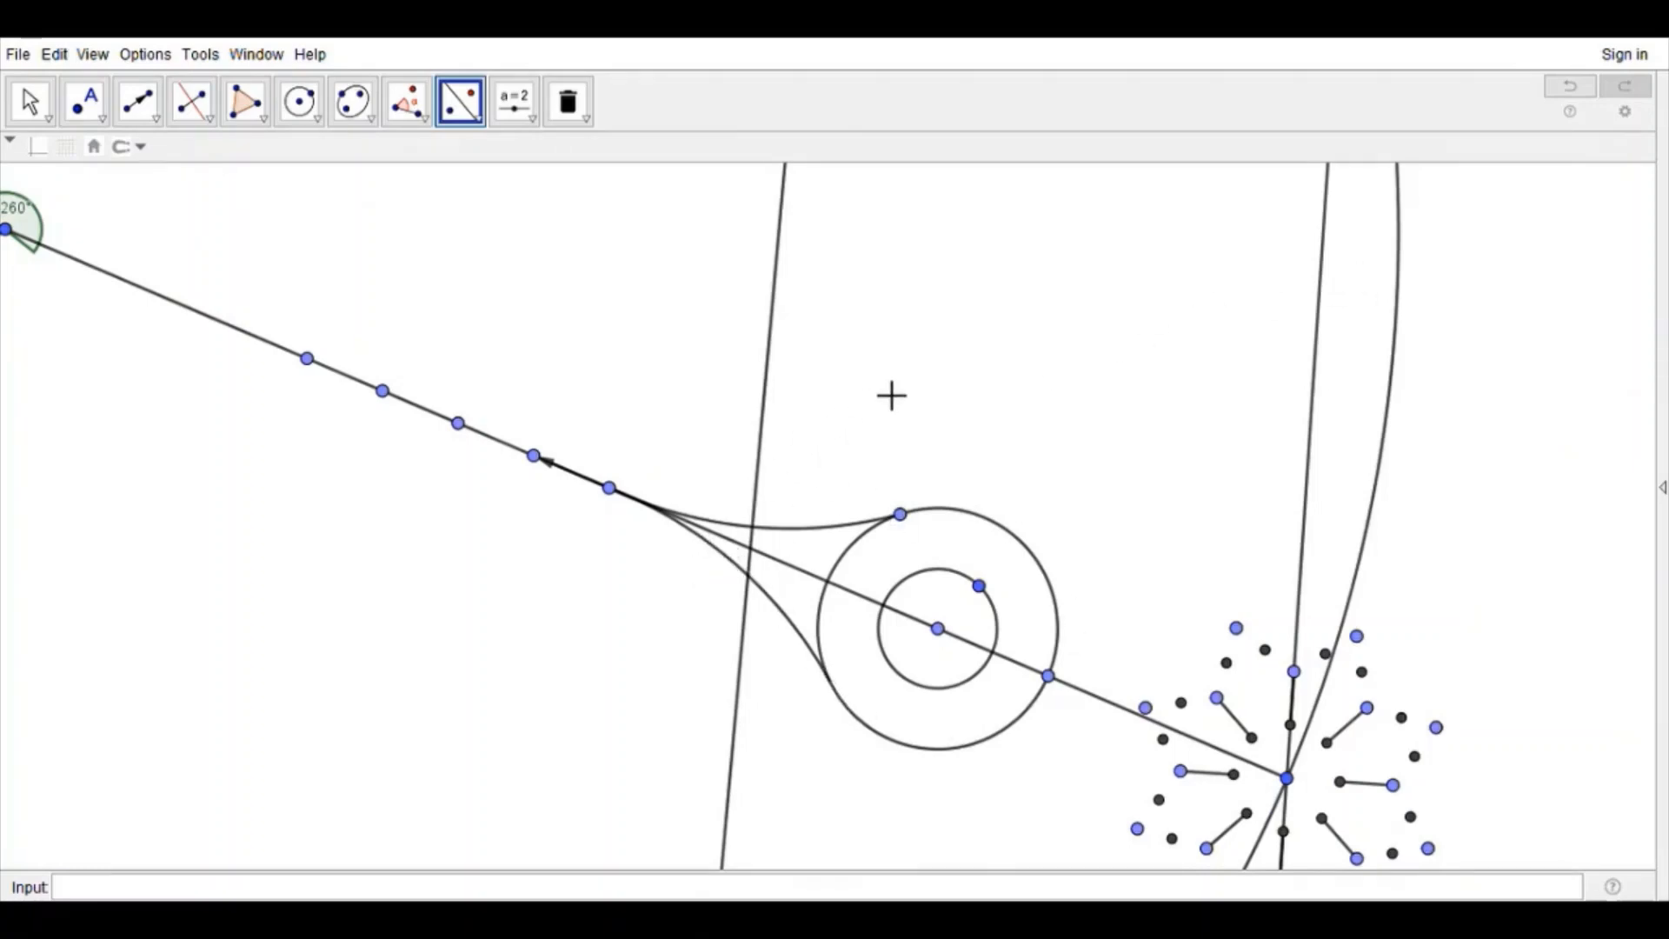
Step: Rotate the teardrop's tip point repeatedly about the high point on the bisector to place five points along the upper connecting arc
{"action": "key", "text": "Up"}
{"action": "key", "text": "Up"}
{"action": "key", "text": "Up"}
{"action": "key", "text": "Up"}
{"action": "key", "text": "Up"}
{"action": "key", "text": "Up"}
{"action": "key", "text": "Up"}
{"action": "key", "text": "Up"}
{"action": "key", "text": "Up"}
{"action": "key", "text": "Up"}
{"action": "key", "text": "Up"}
{"action": "key", "text": "Up"}
{"action": "key", "text": "Up"}
{"action": "key", "text": "Up"}
{"action": "key", "text": "Up"}
{"action": "key", "text": "Up"}
{"action": "left_click", "coordinate": [468, 258]}
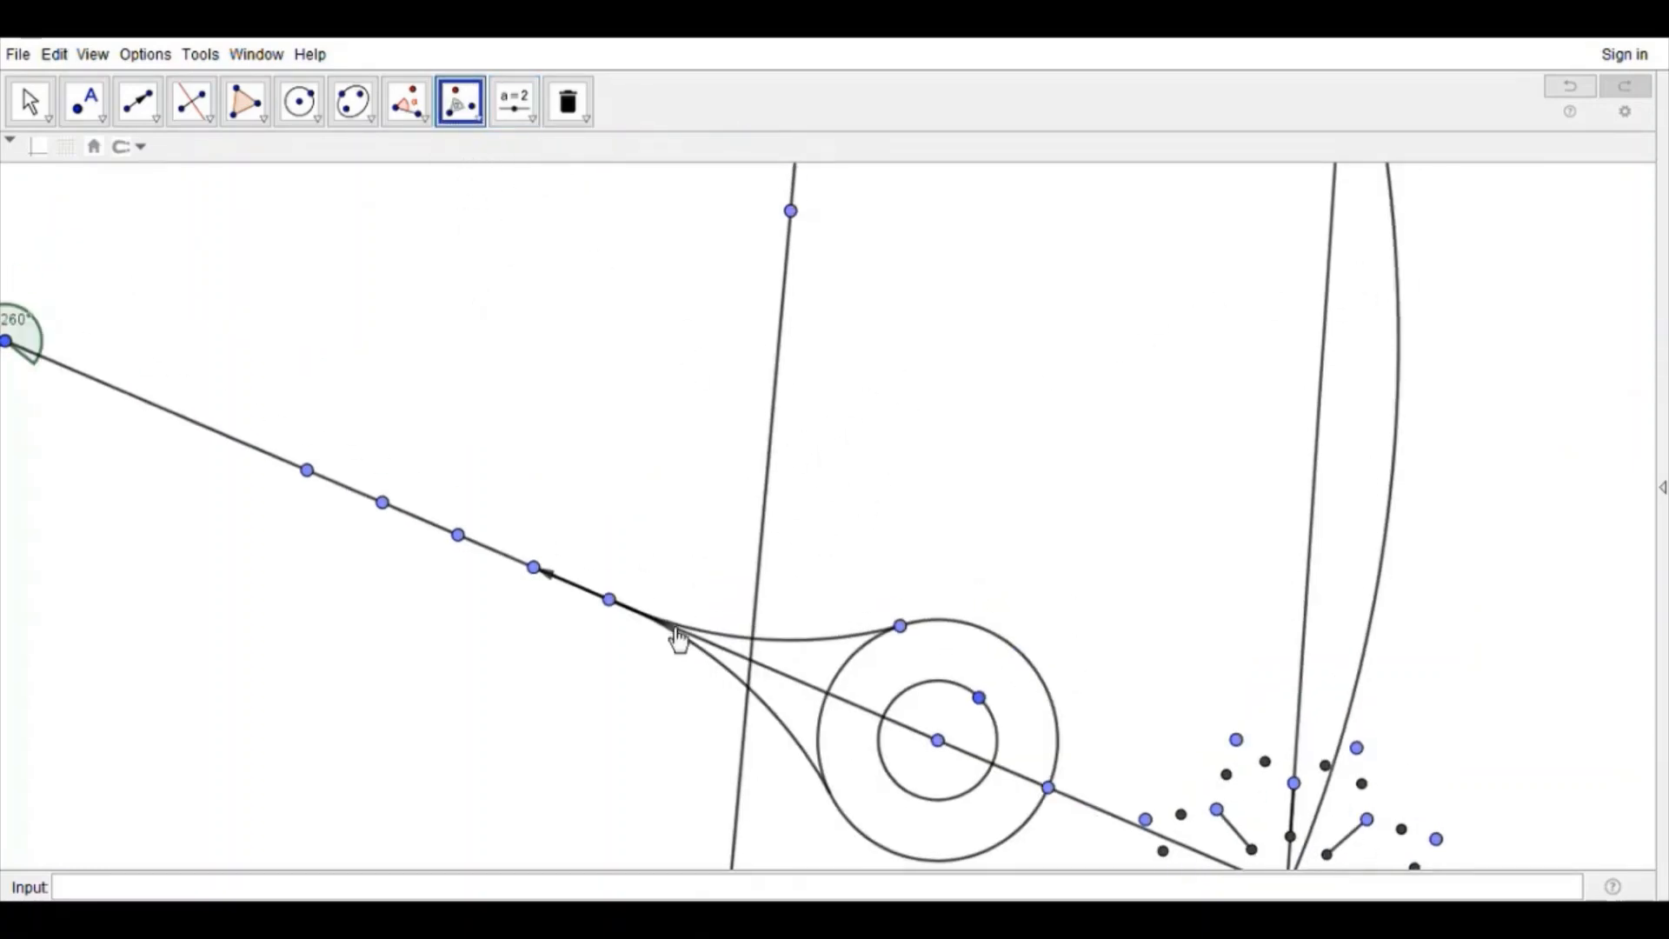
{"action": "left_click", "coordinate": [614, 600]}
{"action": "left_click", "coordinate": [798, 214]}
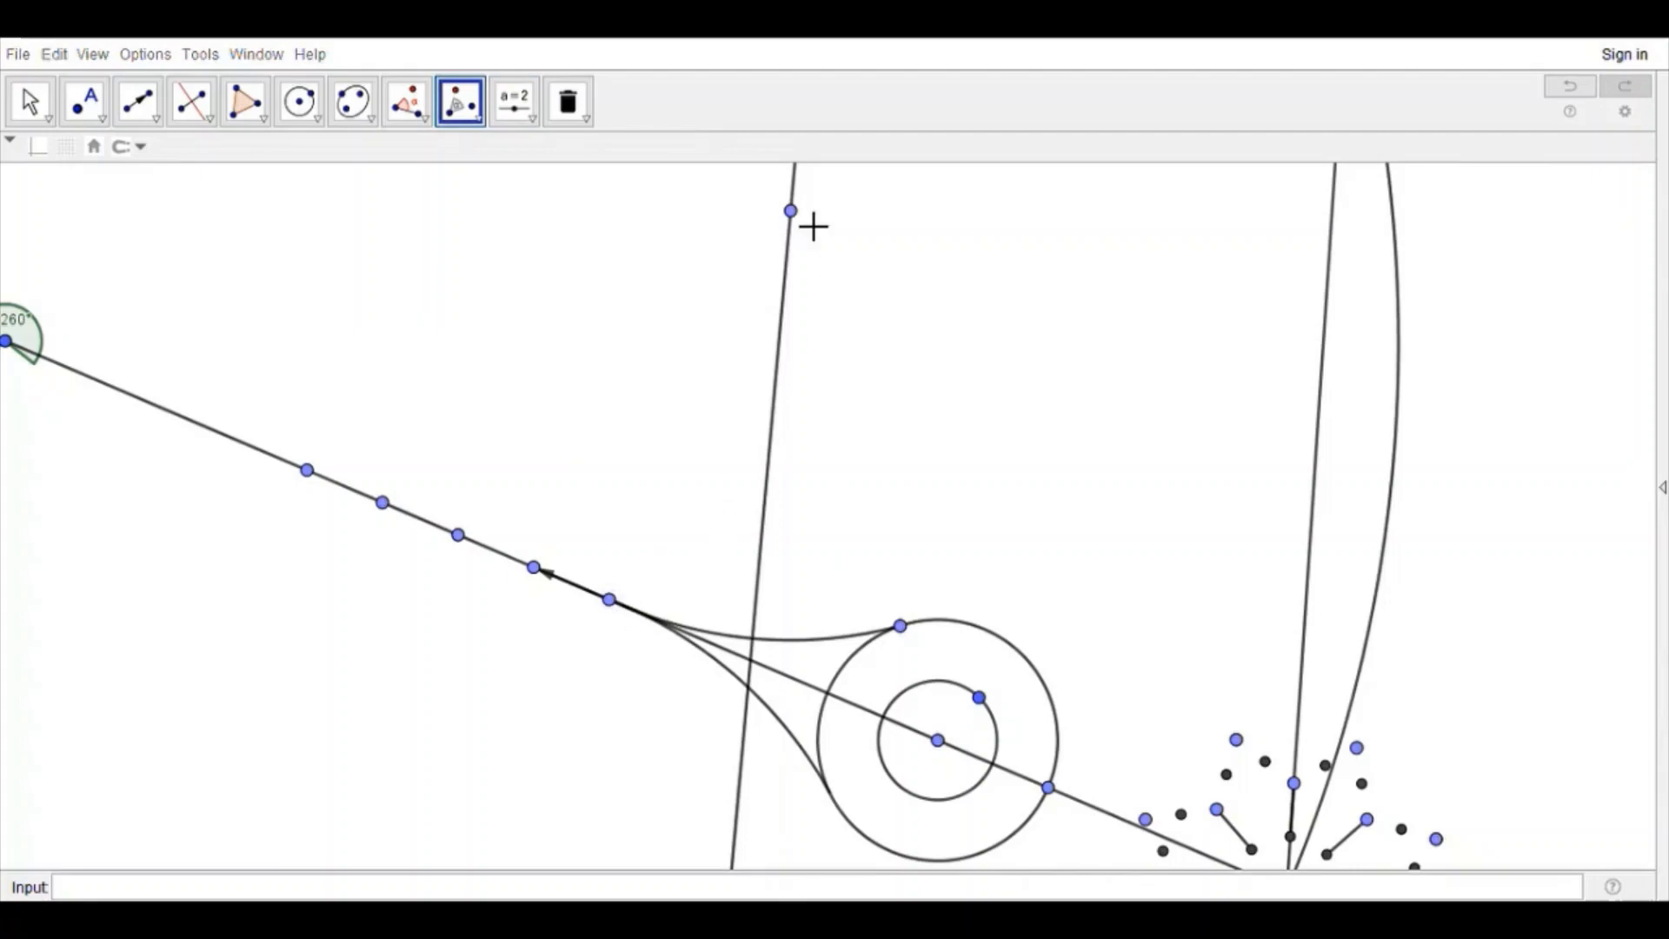
{"action": "left_click", "coordinate": [658, 619]}
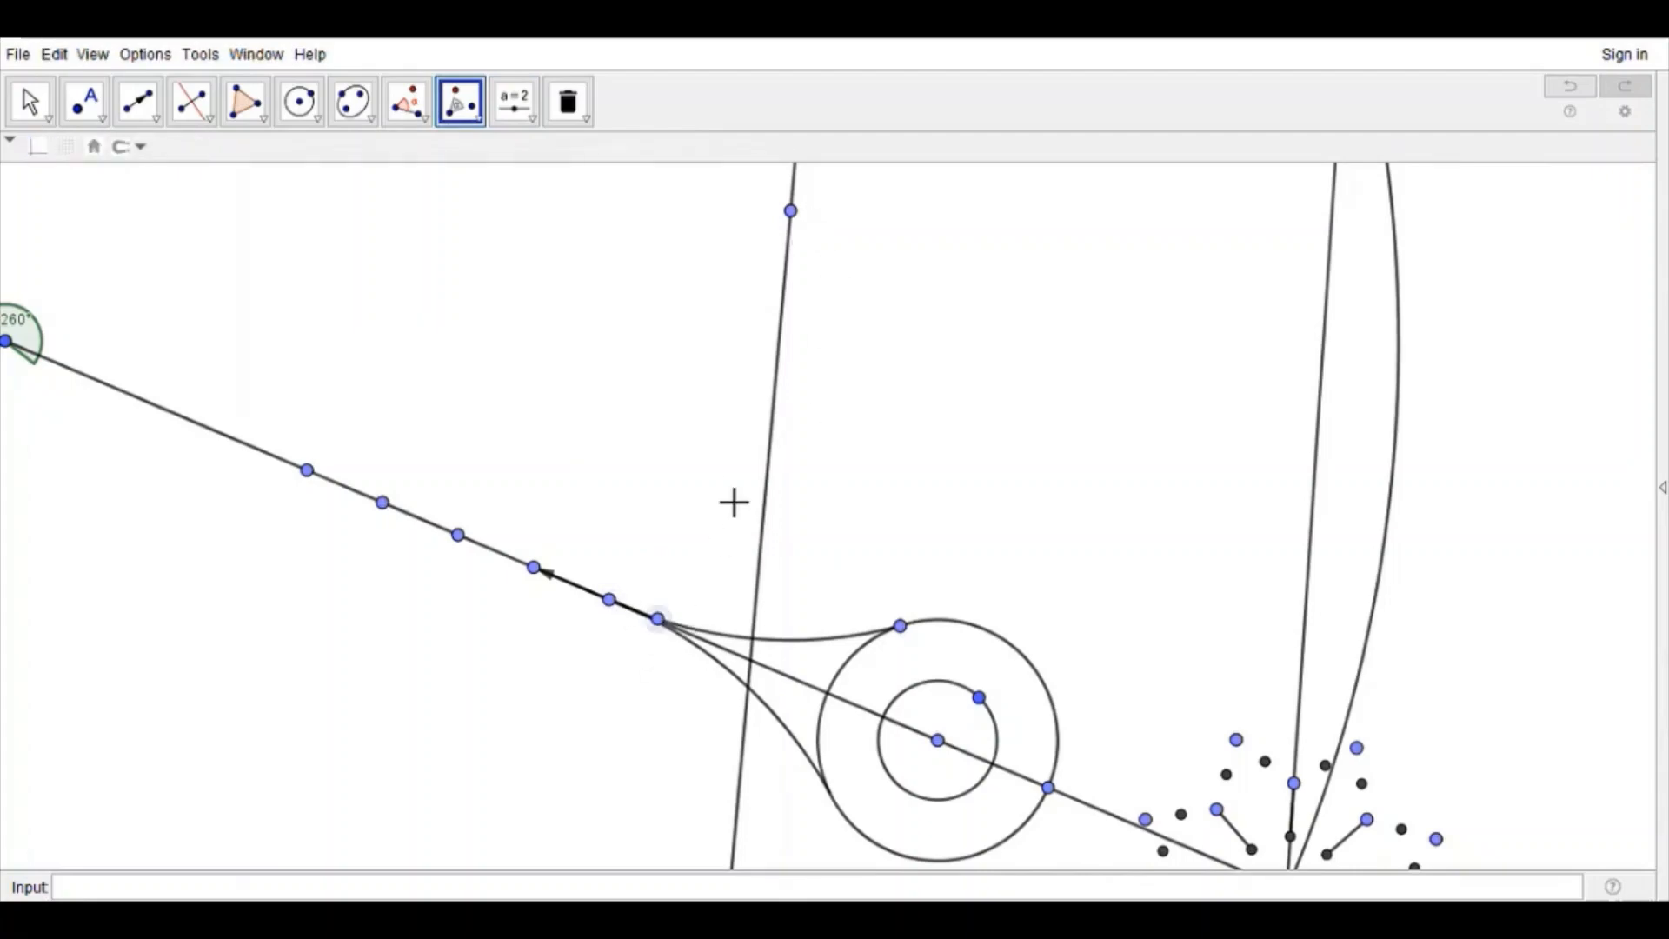
{"action": "left_click", "coordinate": [790, 213]}
{"action": "key", "text": "Return"}
{"action": "left_click", "coordinate": [710, 633]}
{"action": "left_click", "coordinate": [794, 215]}
{"action": "key", "text": "Return"}
{"action": "left_click", "coordinate": [761, 640]}
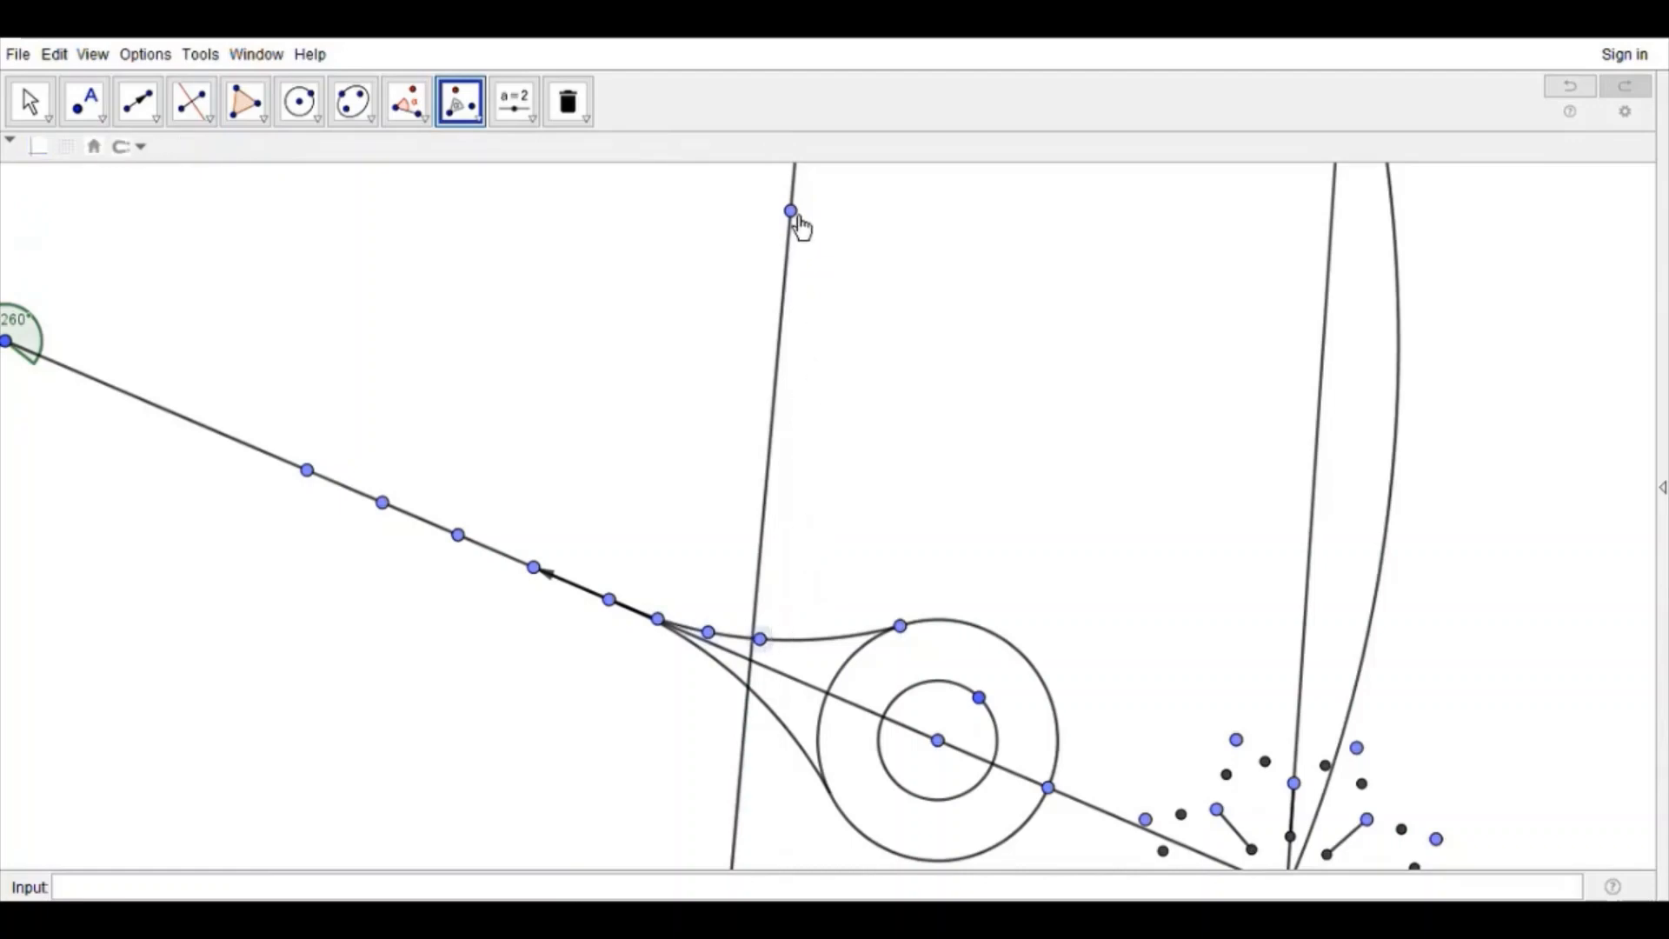
{"action": "left_click", "coordinate": [791, 213]}
{"action": "key", "text": "Return"}
{"action": "left_click", "coordinate": [813, 640]}
{"action": "left_click", "coordinate": [792, 213]}
{"action": "key", "text": "Return"}
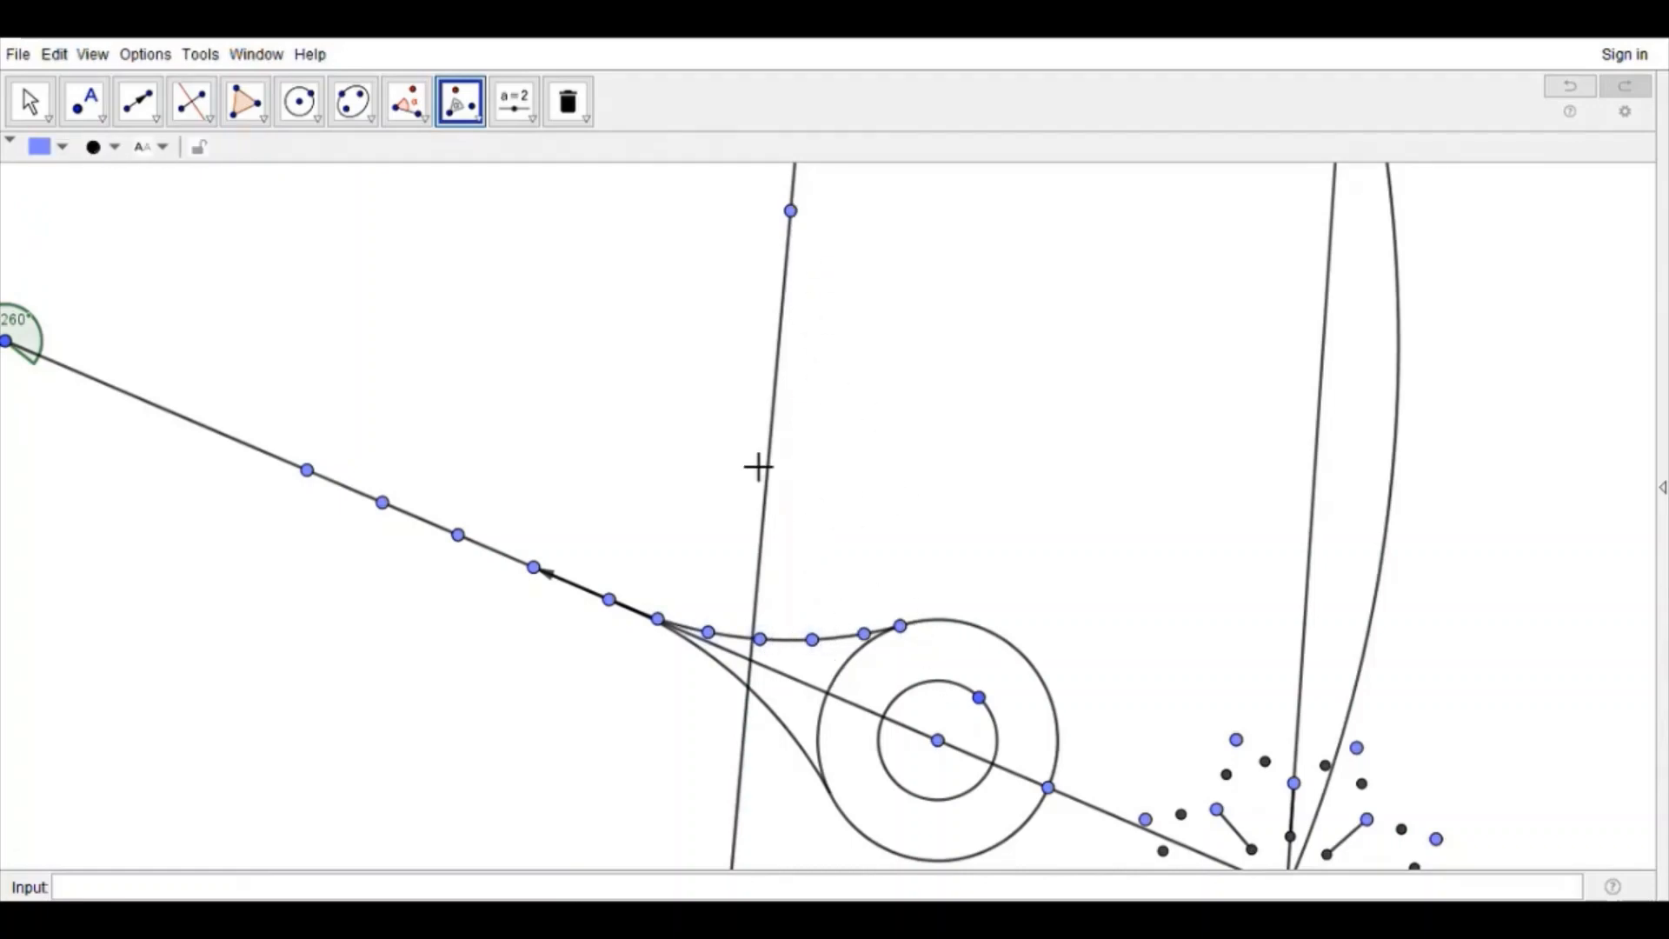
Step: Rotate the point where the arc meets the outer circle repeatedly about the circle's center to place five points along its upper side
{"action": "left_click", "coordinate": [900, 626]}
{"action": "left_click", "coordinate": [945, 743]}
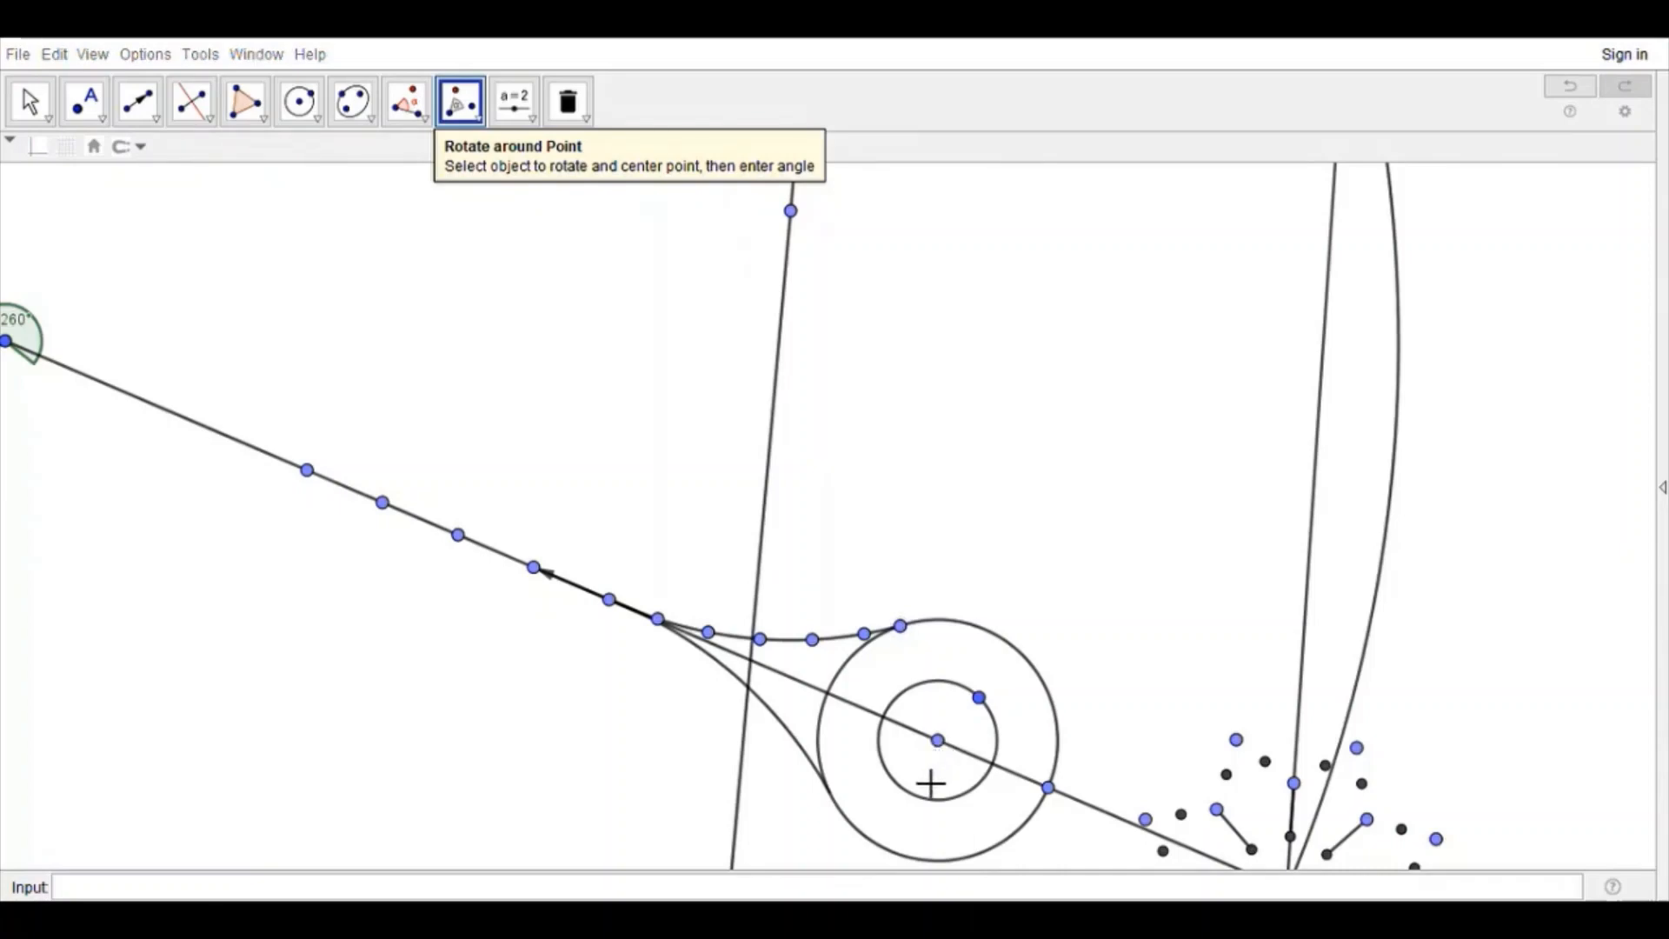
{"action": "key", "text": "Return"}
{"action": "left_click", "coordinate": [946, 621]}
{"action": "left_click", "coordinate": [945, 744]}
{"action": "key", "text": "Return"}
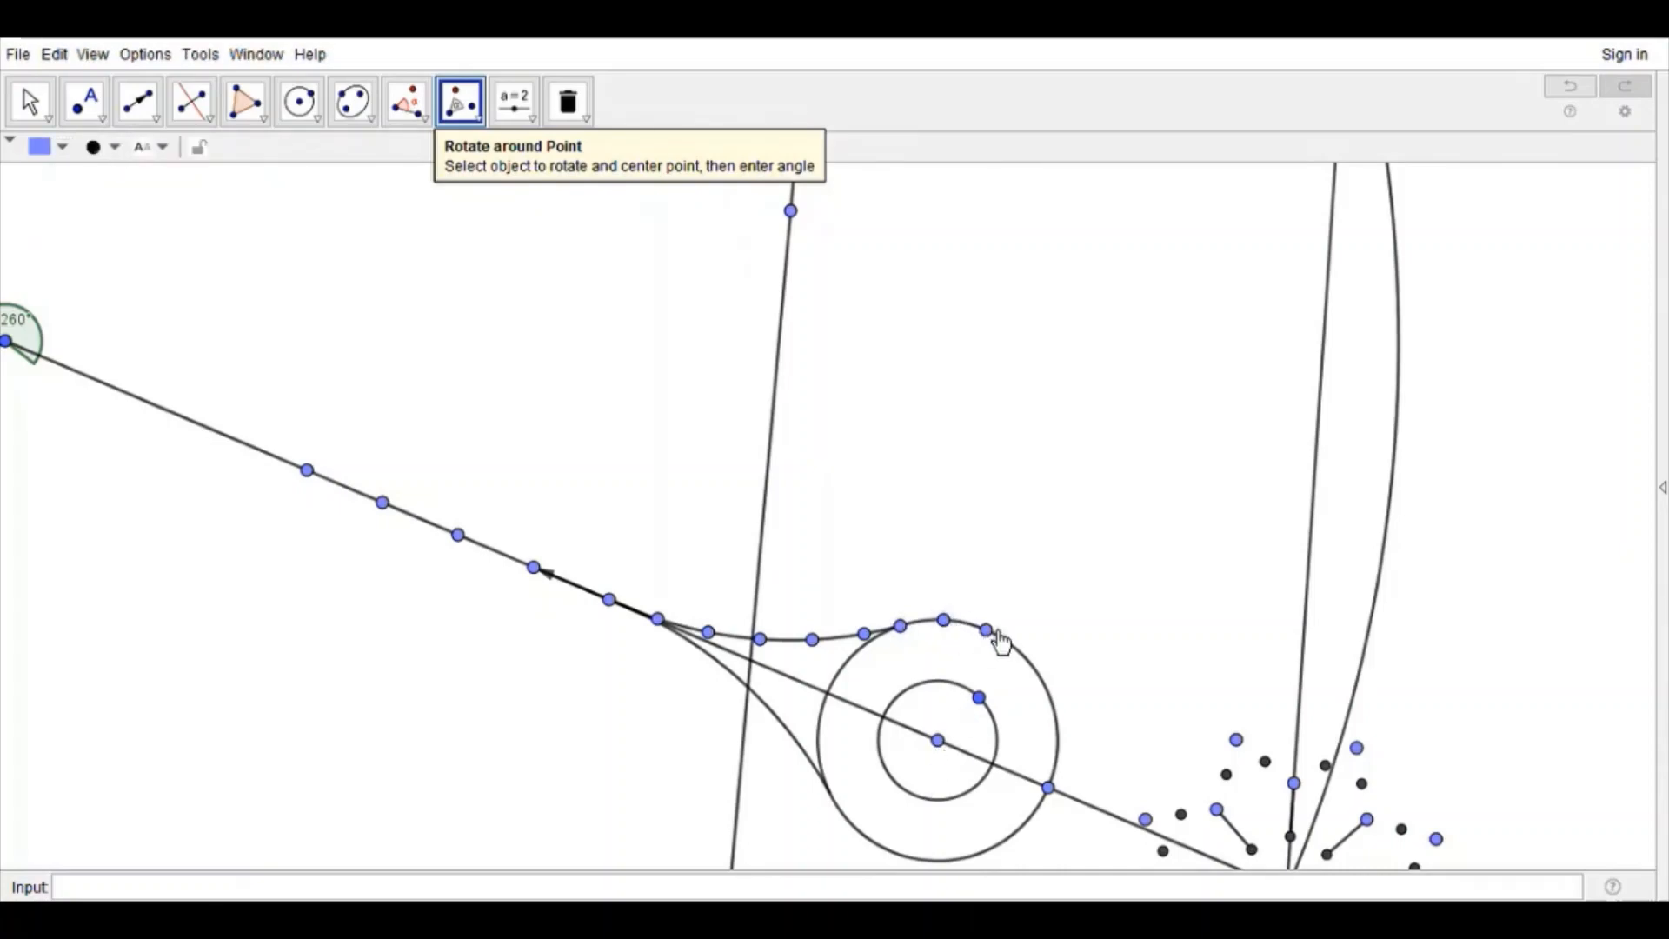
{"action": "left_click", "coordinate": [986, 630]}
{"action": "left_click", "coordinate": [938, 741]}
{"action": "key", "text": "Return"}
{"action": "left_click", "coordinate": [1022, 654]}
{"action": "left_click", "coordinate": [938, 741]}
{"action": "key", "text": "Return"}
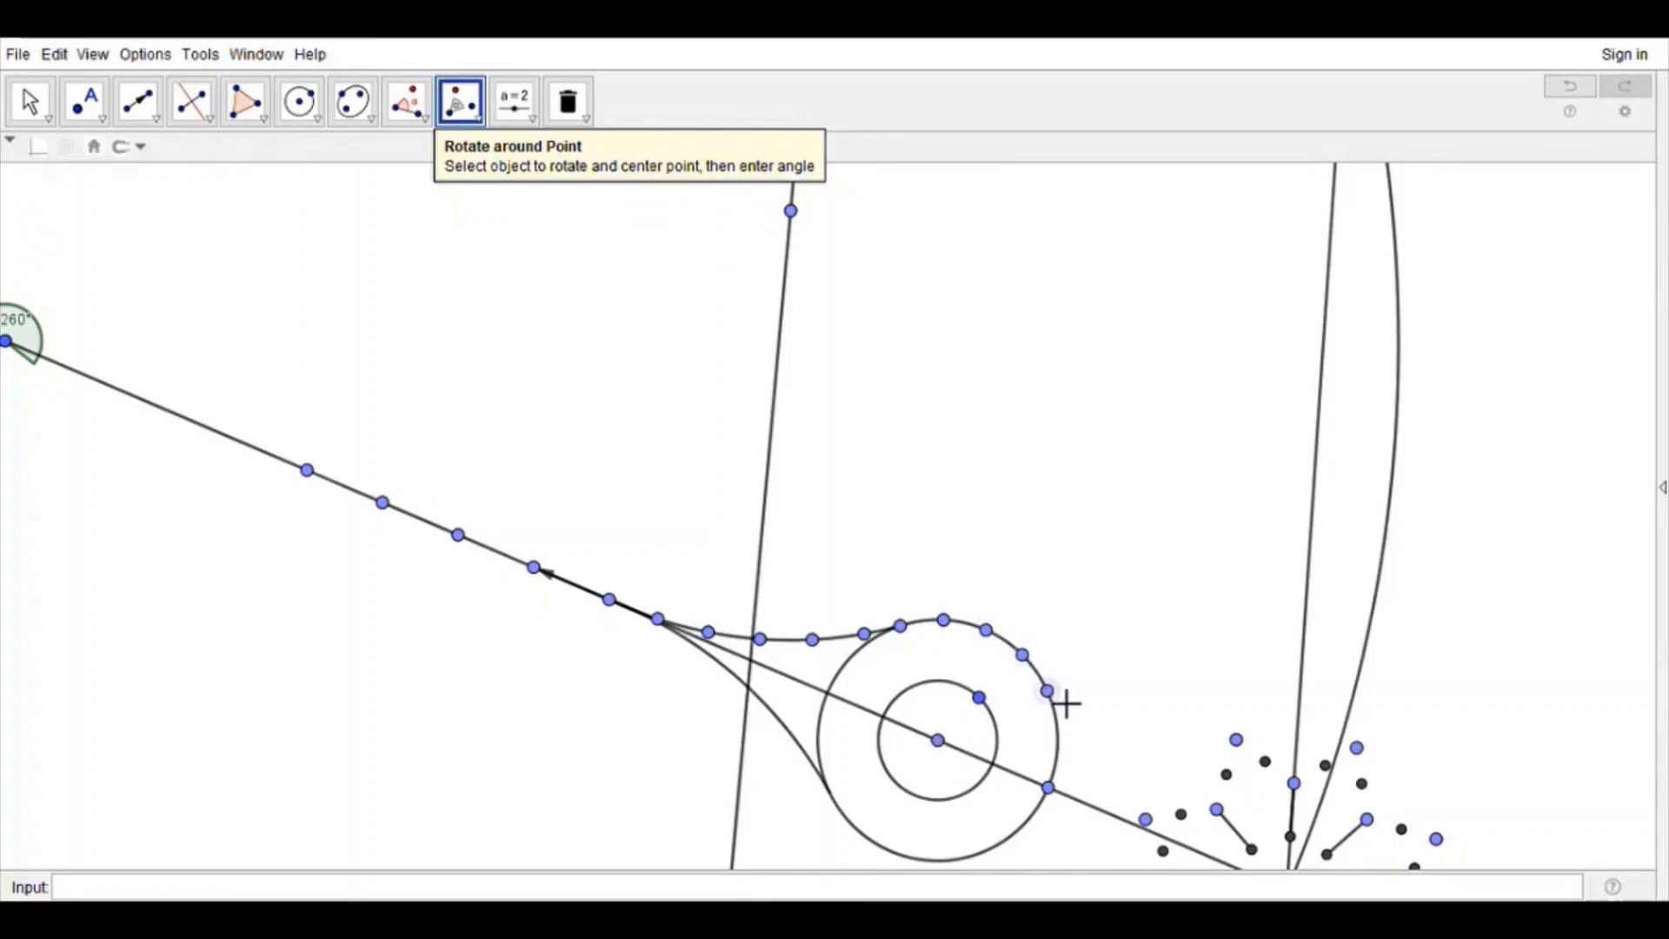
{"action": "left_click", "coordinate": [1047, 691]}
{"action": "left_click", "coordinate": [939, 741]}
{"action": "key", "text": "Return"}
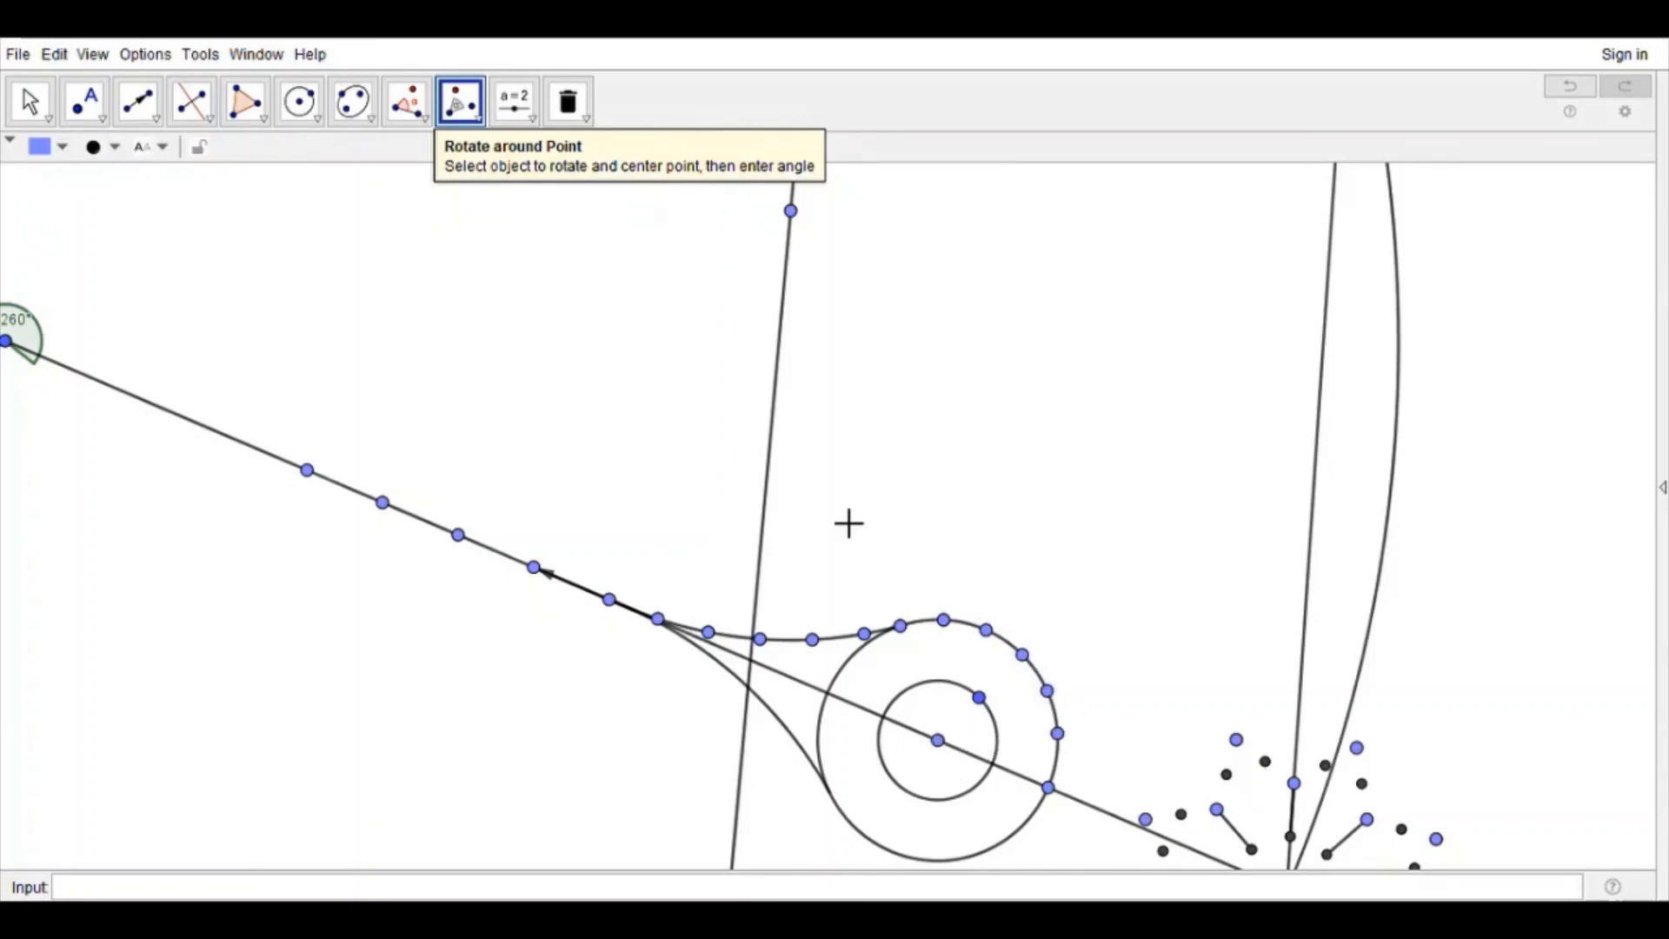
Step: Rotate the inner circle's point about its center in both directions to place three more points on the upper part of the inner circle
{"action": "left_click", "coordinate": [981, 699]}
{"action": "left_click", "coordinate": [941, 742]}
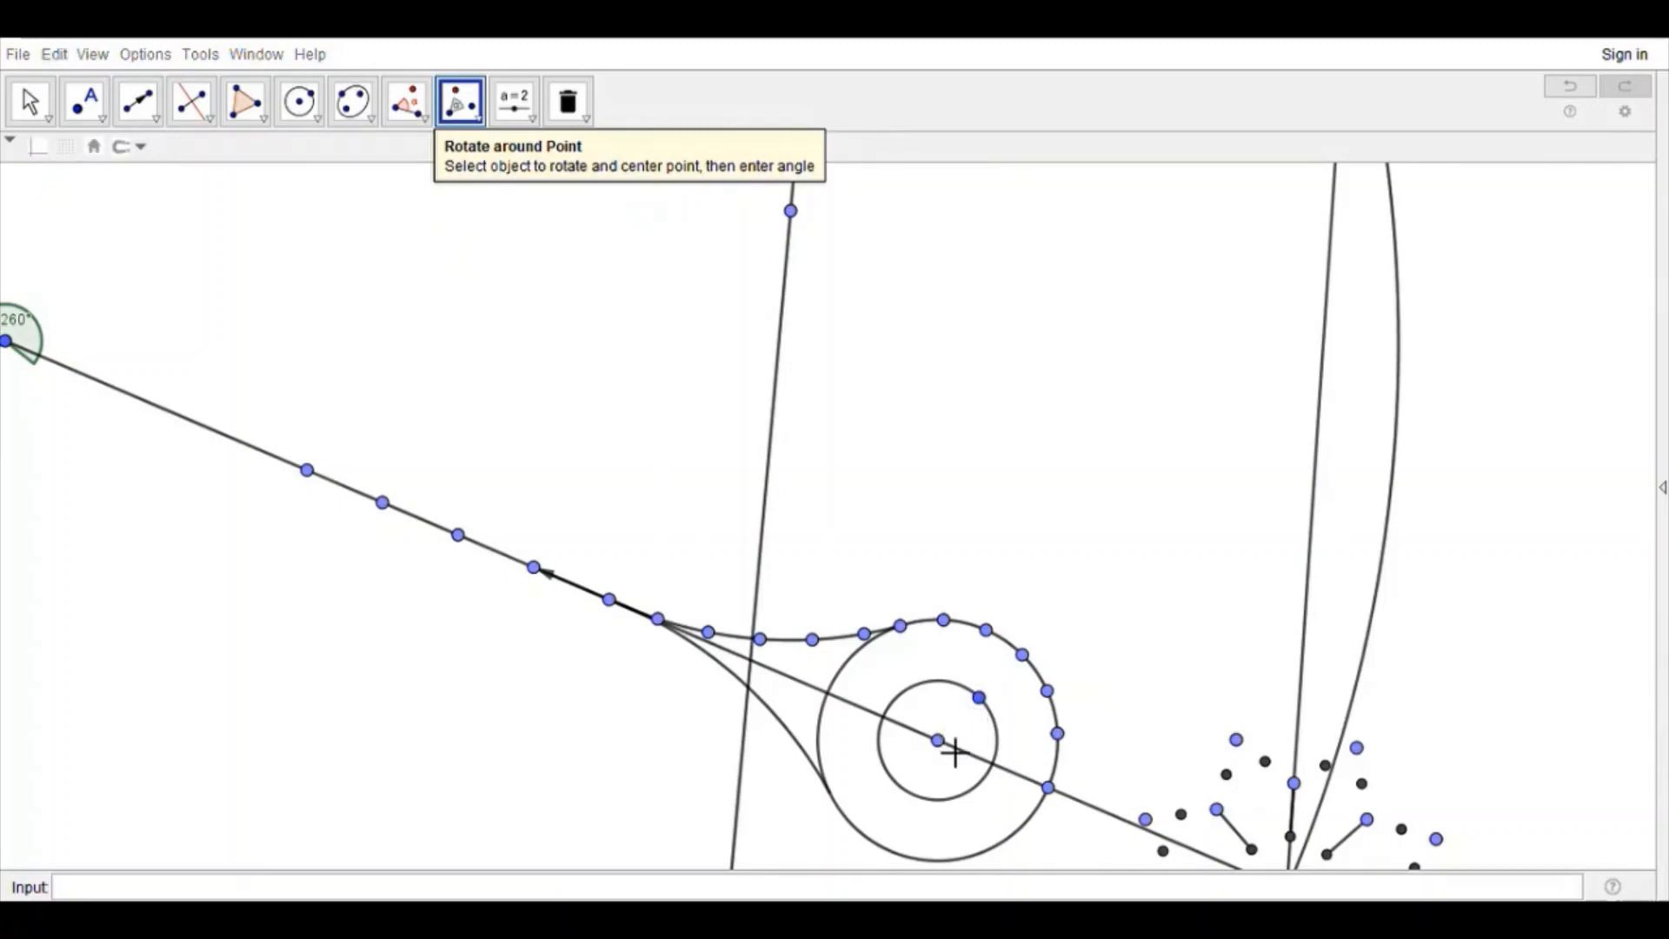
{"action": "left_click", "coordinate": [944, 689]}
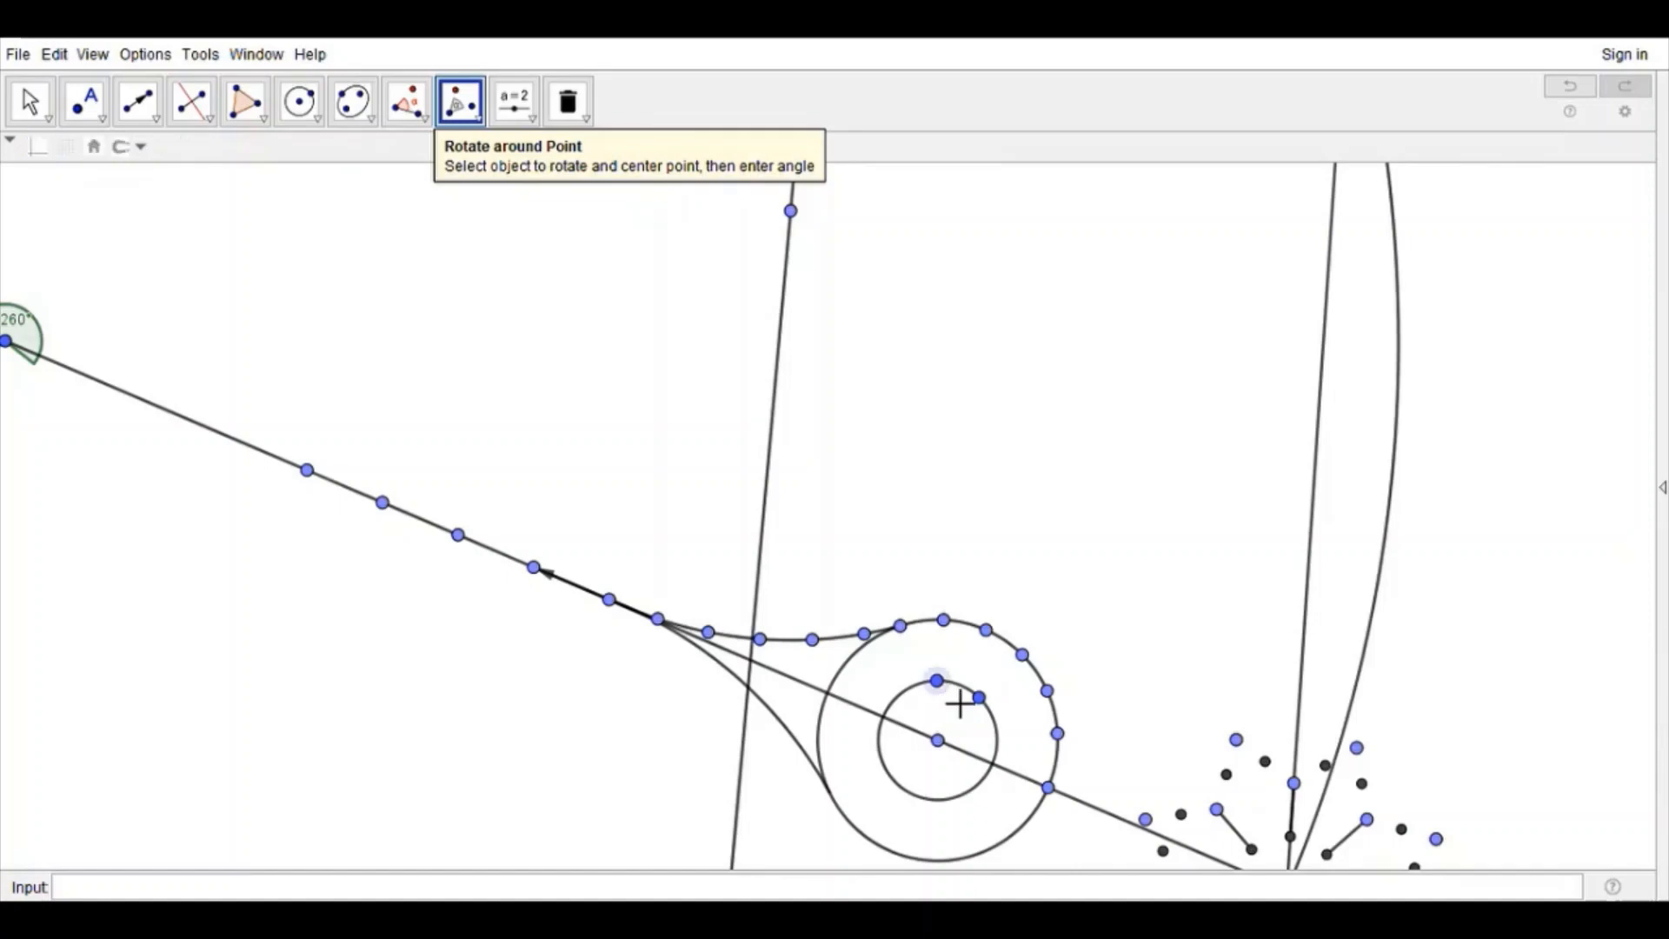
{"action": "left_click", "coordinate": [946, 745]}
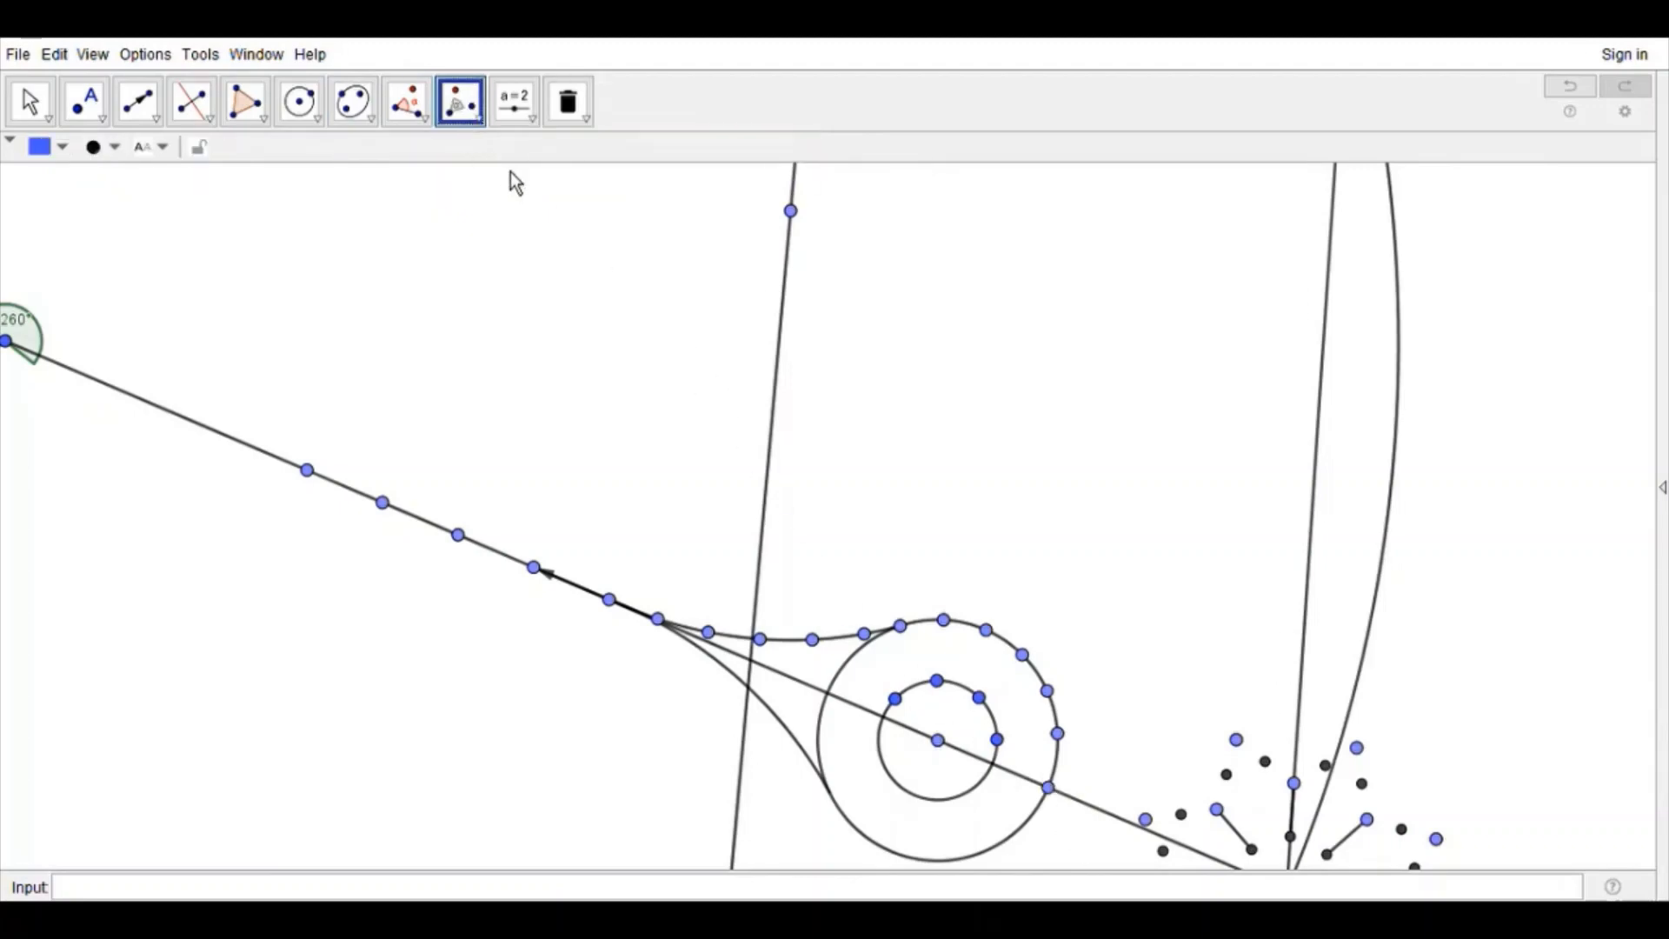
Step: Reflect the teardrop's arc and circle points about the long segment to complete its lower half
{"action": "left_click", "coordinate": [510, 171]}
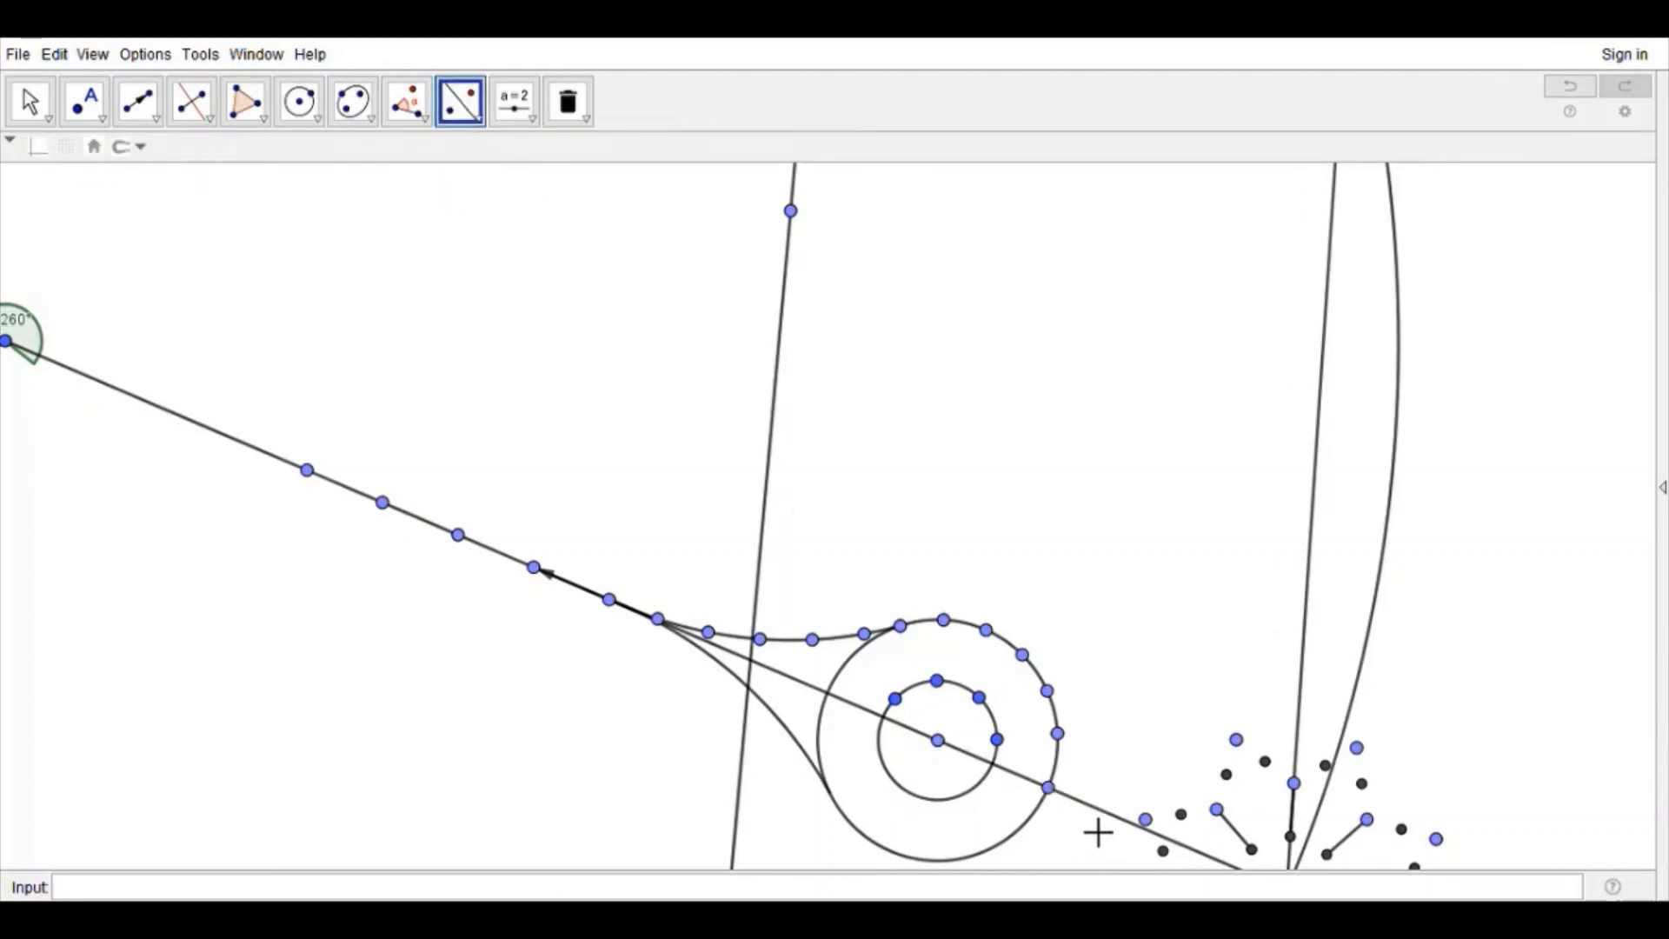
{"action": "left_click_drag", "start_coordinate": [1081, 815], "coordinate": [594, 574]}
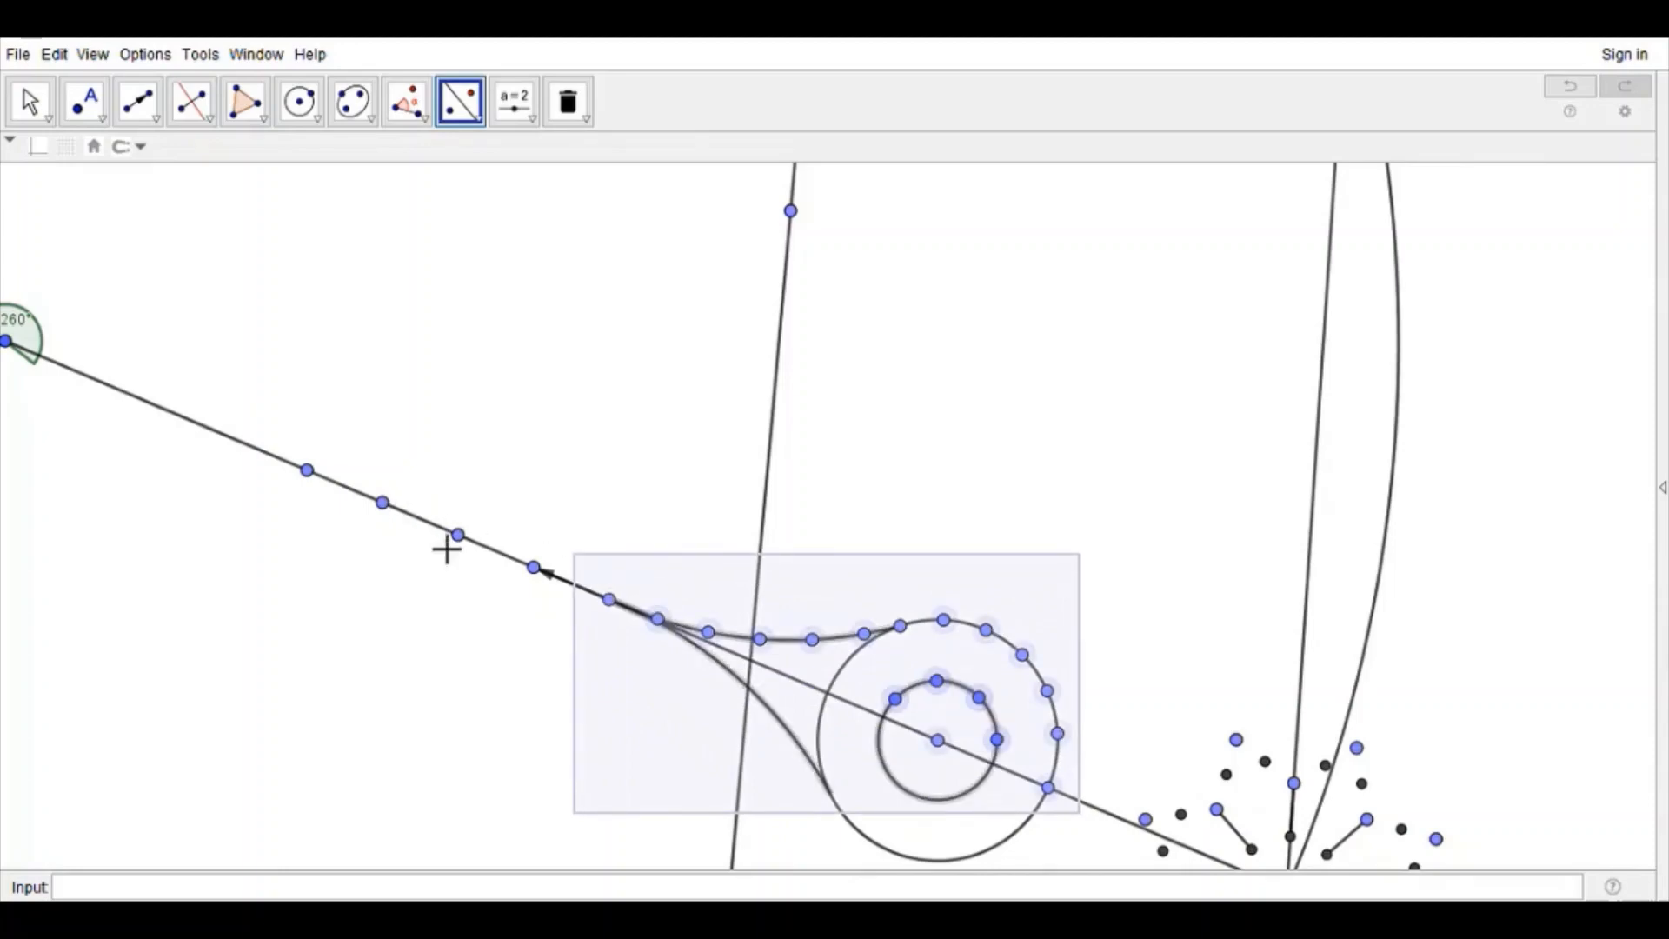
{"action": "left_click", "coordinate": [426, 522]}
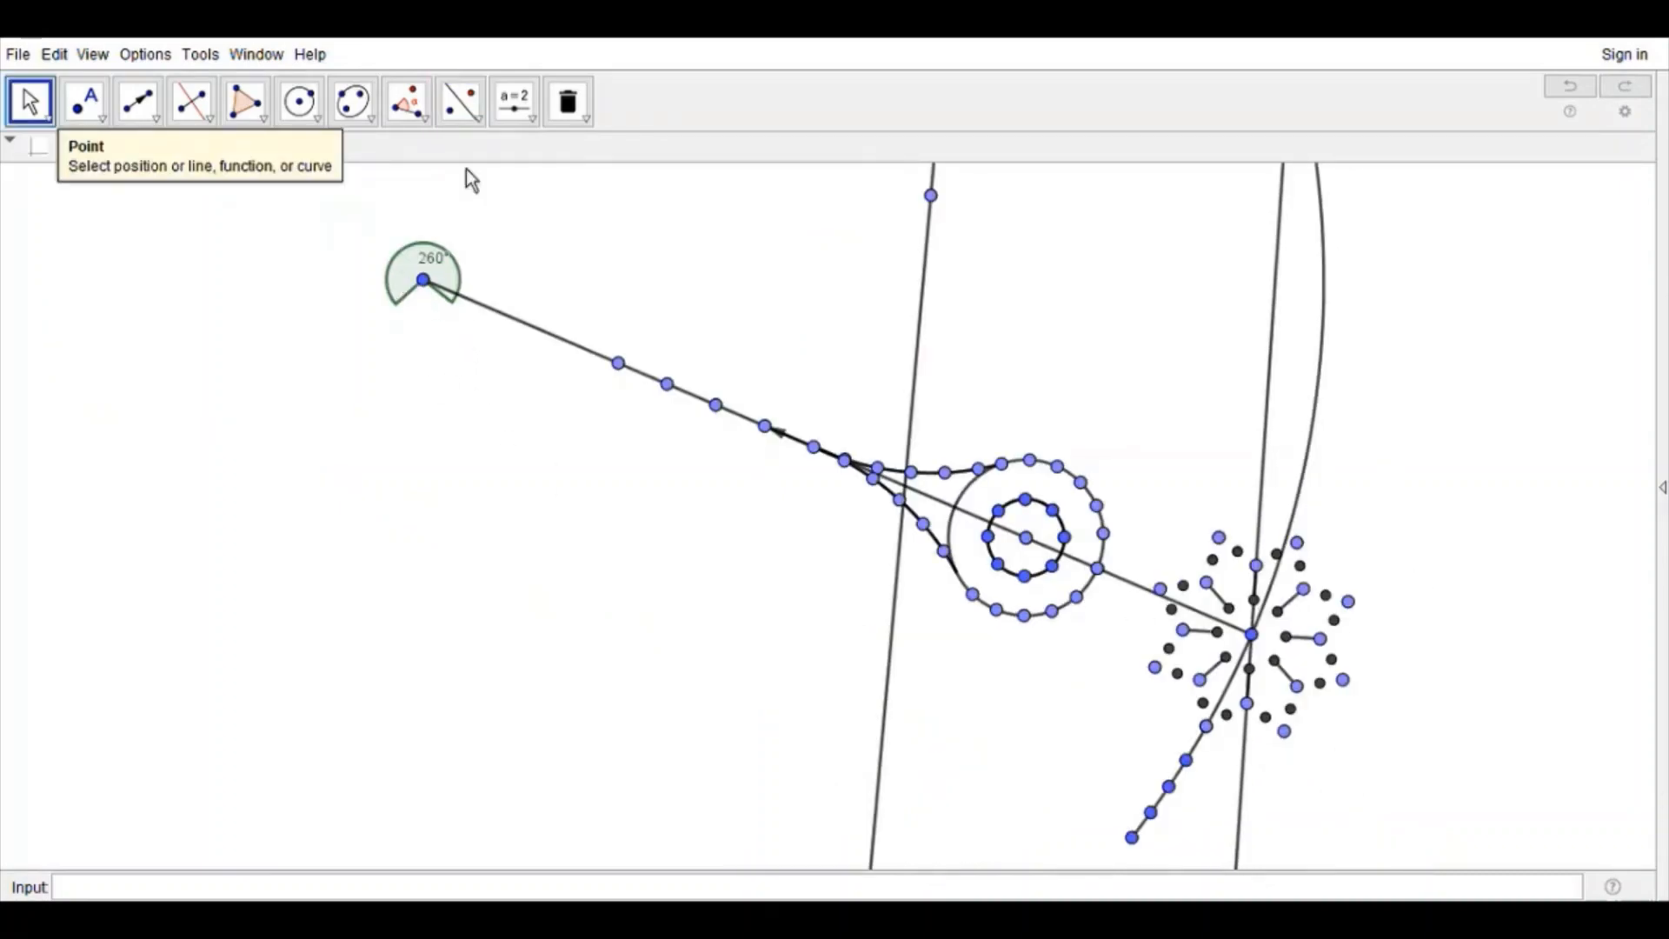
Step: Rotate the teardrop, its row of points and the spoke ring together about the large arc's center to make a second copy above
{"action": "left_click", "coordinate": [461, 101]}
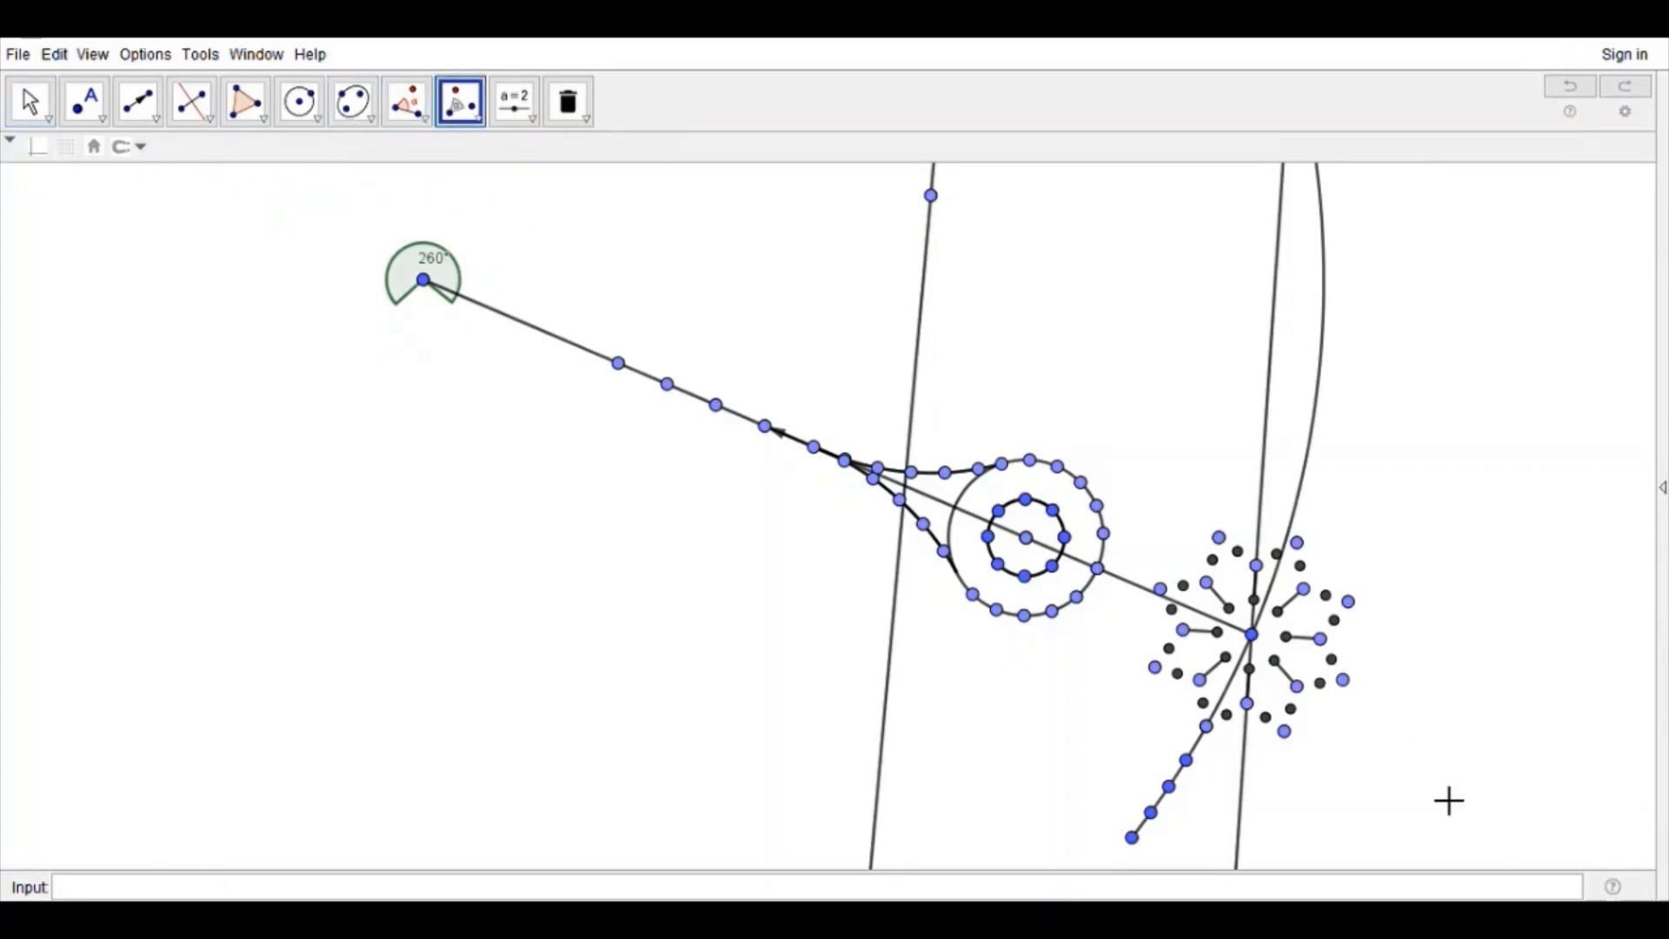
{"action": "left_click_drag", "start_coordinate": [1484, 784], "coordinate": [551, 331]}
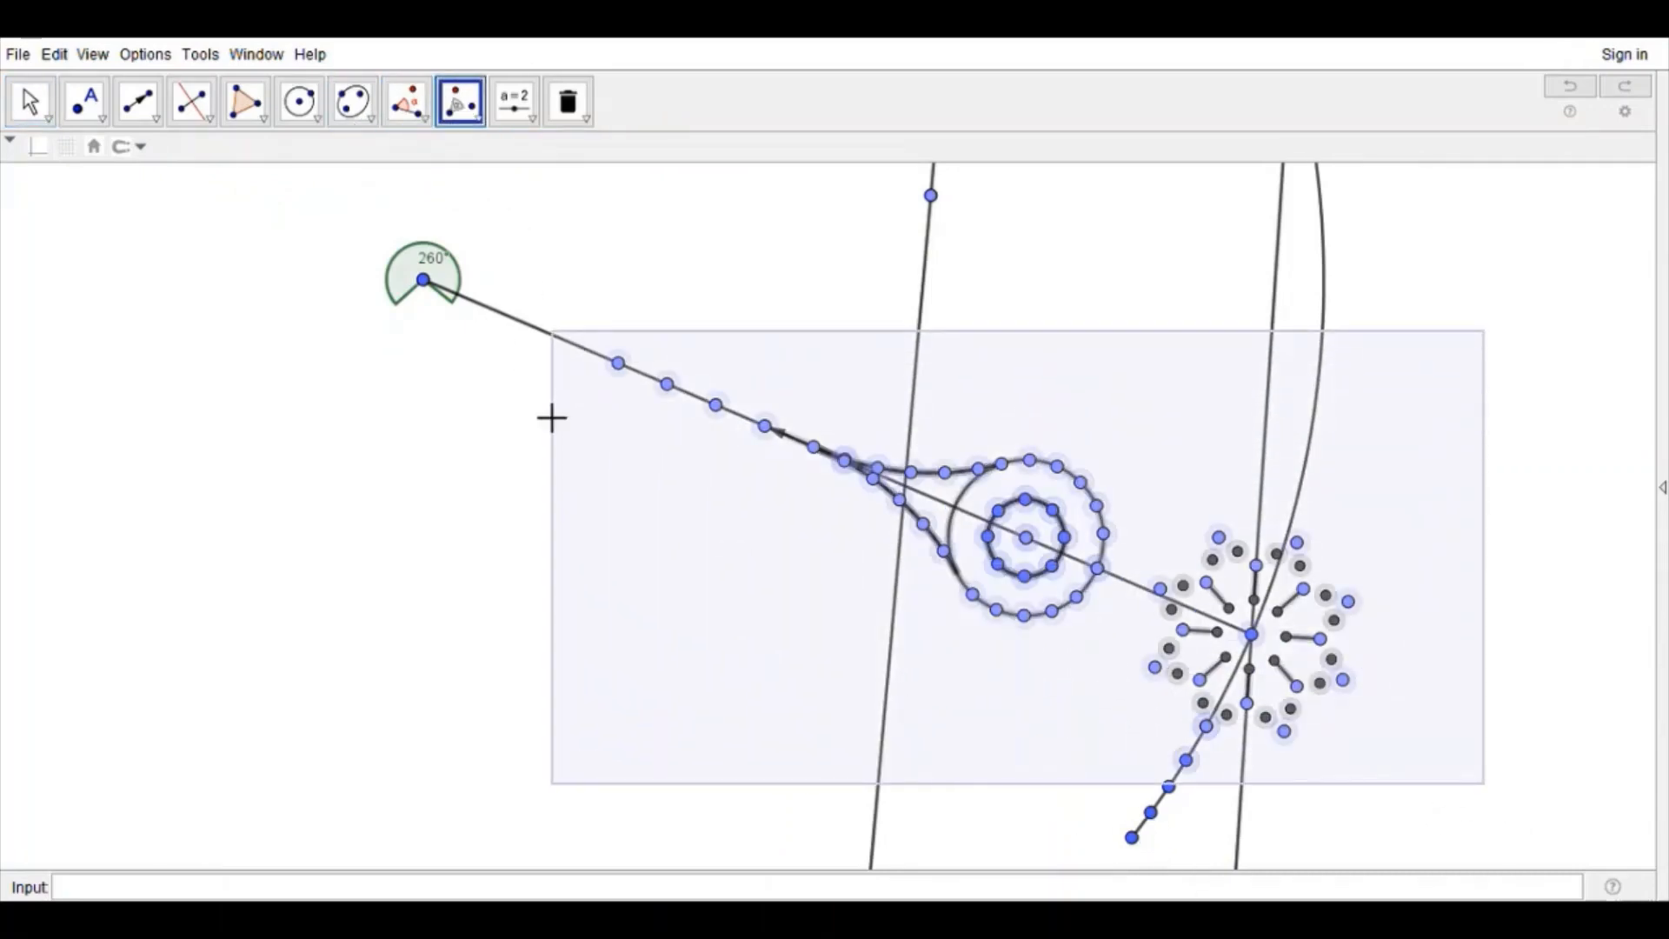
{"action": "left_click", "coordinate": [432, 286]}
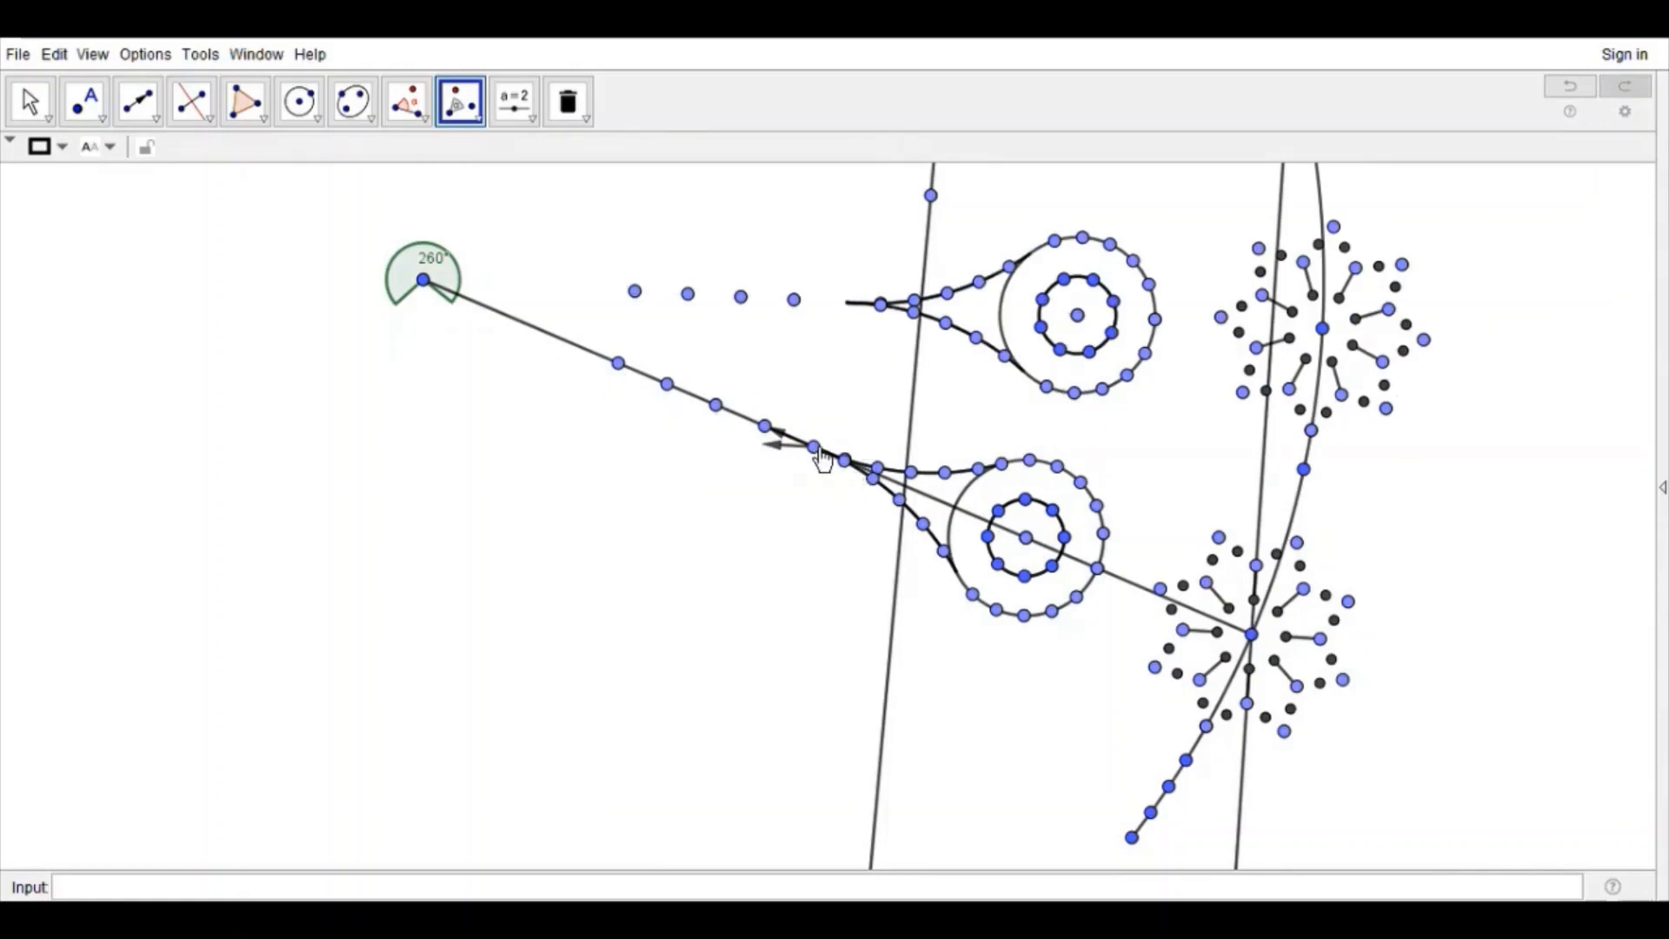
Step: Rotate the vector's start point and the next chain point below the spoke ring about the large arc's center
{"action": "left_click", "coordinate": [820, 451]}
{"action": "left_click", "coordinate": [425, 282]}
{"action": "left_click", "coordinate": [1174, 788]}
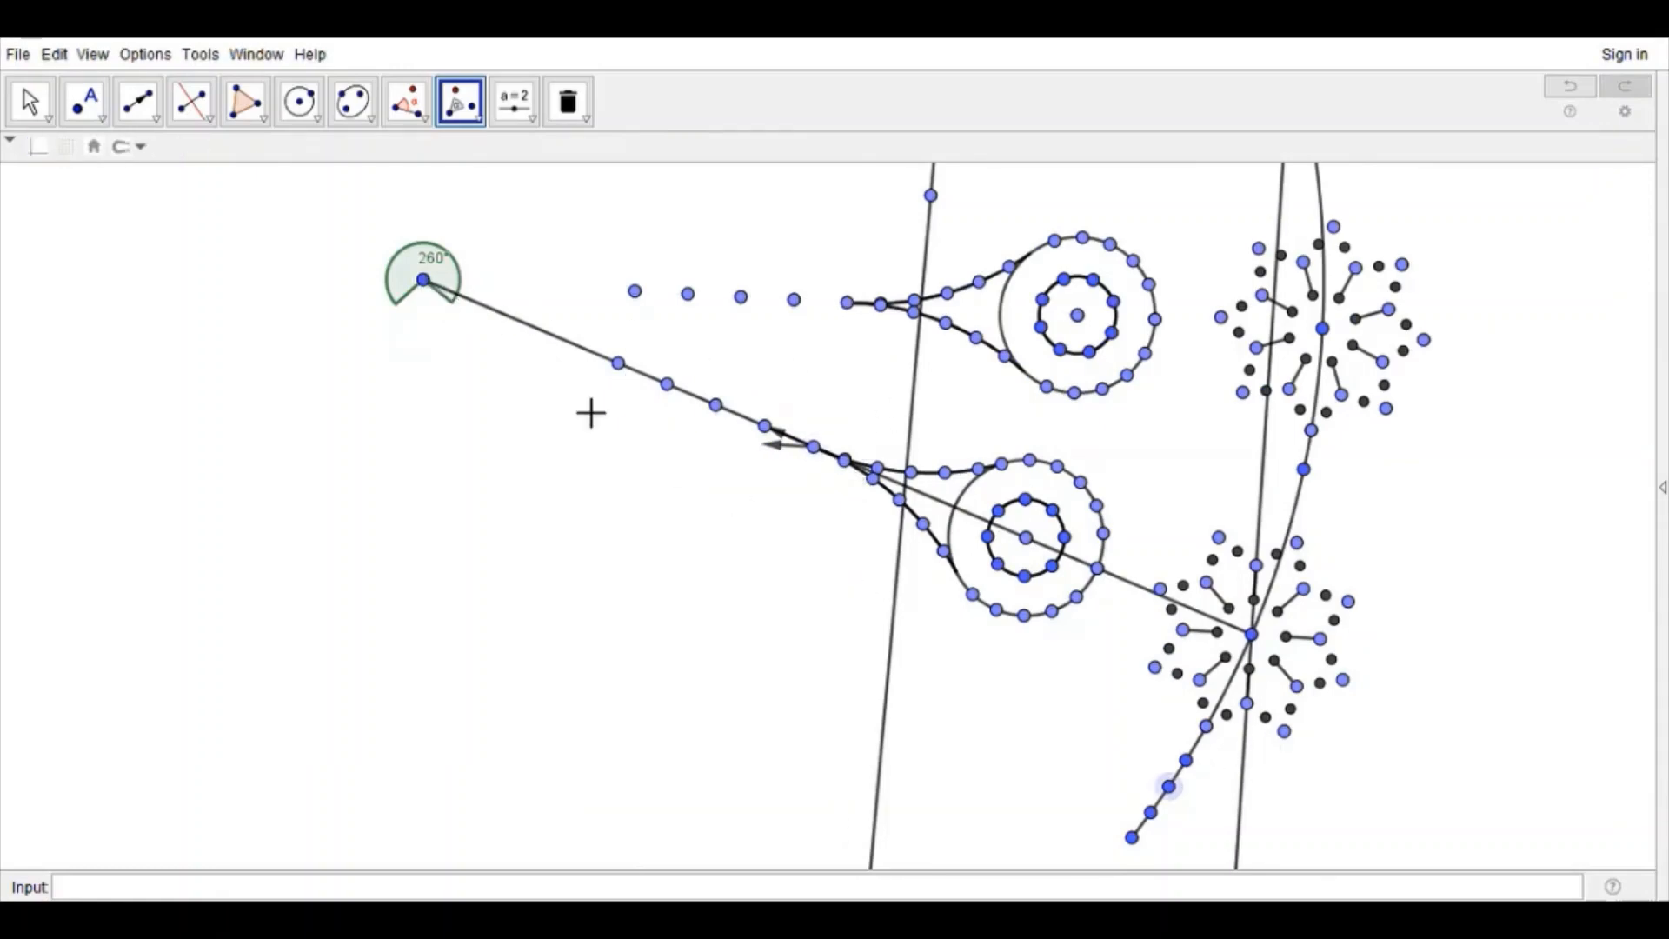
{"action": "left_click", "coordinate": [434, 286]}
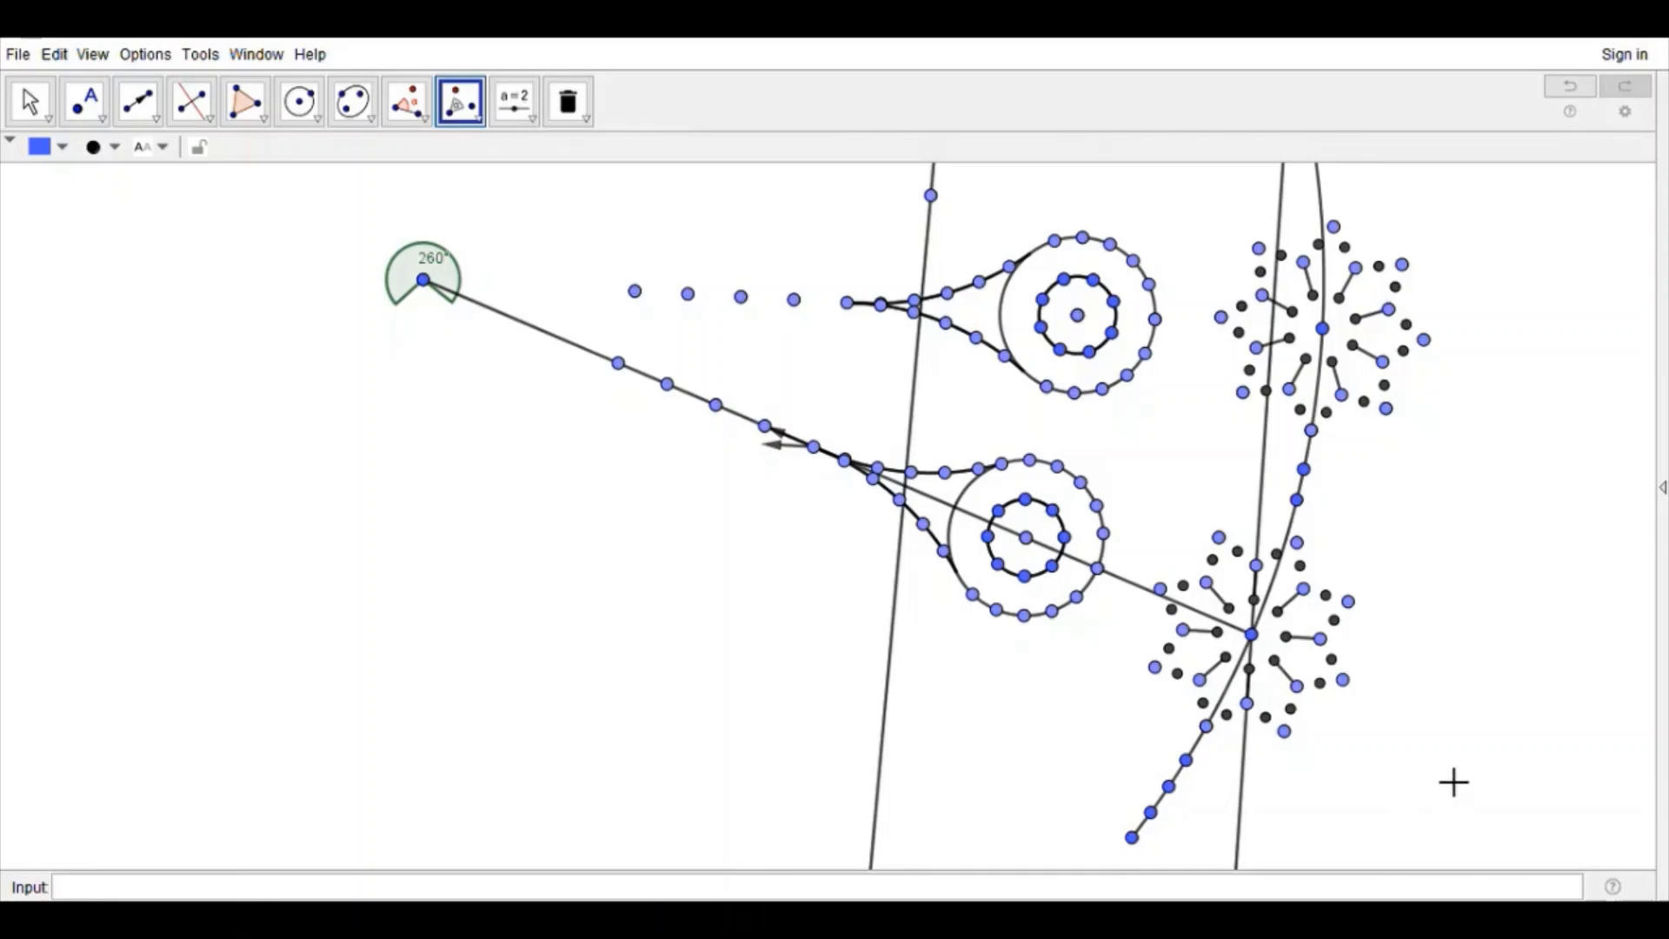
Step: Rotate the teardrop and spoke-ring motifs repeatedly about the large arc's center until six of each line the arc
{"action": "left_click_drag", "start_coordinate": [1431, 789], "coordinate": [530, 180]}
{"action": "left_click", "coordinate": [429, 283]}
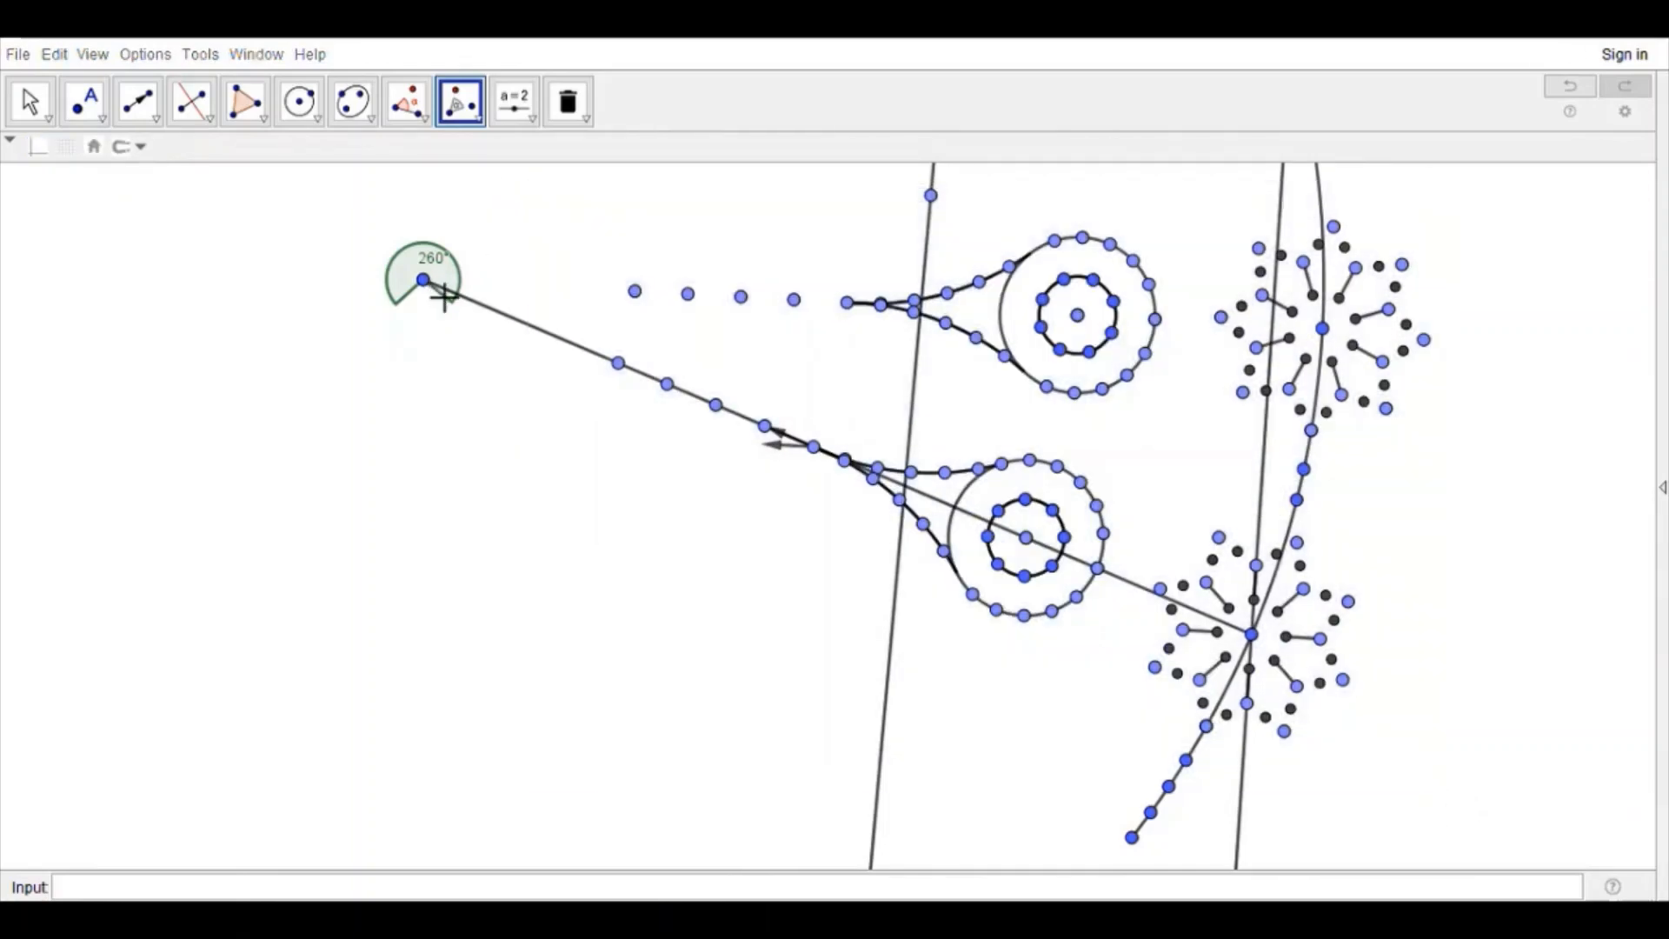
{"action": "left_click", "coordinate": [44, 106]}
{"action": "scroll", "coordinate": [1121, 398], "scroll_direction": "down", "scroll_amount": 4}
{"action": "left_click_drag", "start_coordinate": [1121, 399], "coordinate": [896, 794]}
{"action": "left_click", "coordinate": [462, 103]}
{"action": "left_click_drag", "start_coordinate": [1192, 693], "coordinate": [410, 279]}
{"action": "left_click", "coordinate": [438, 716]}
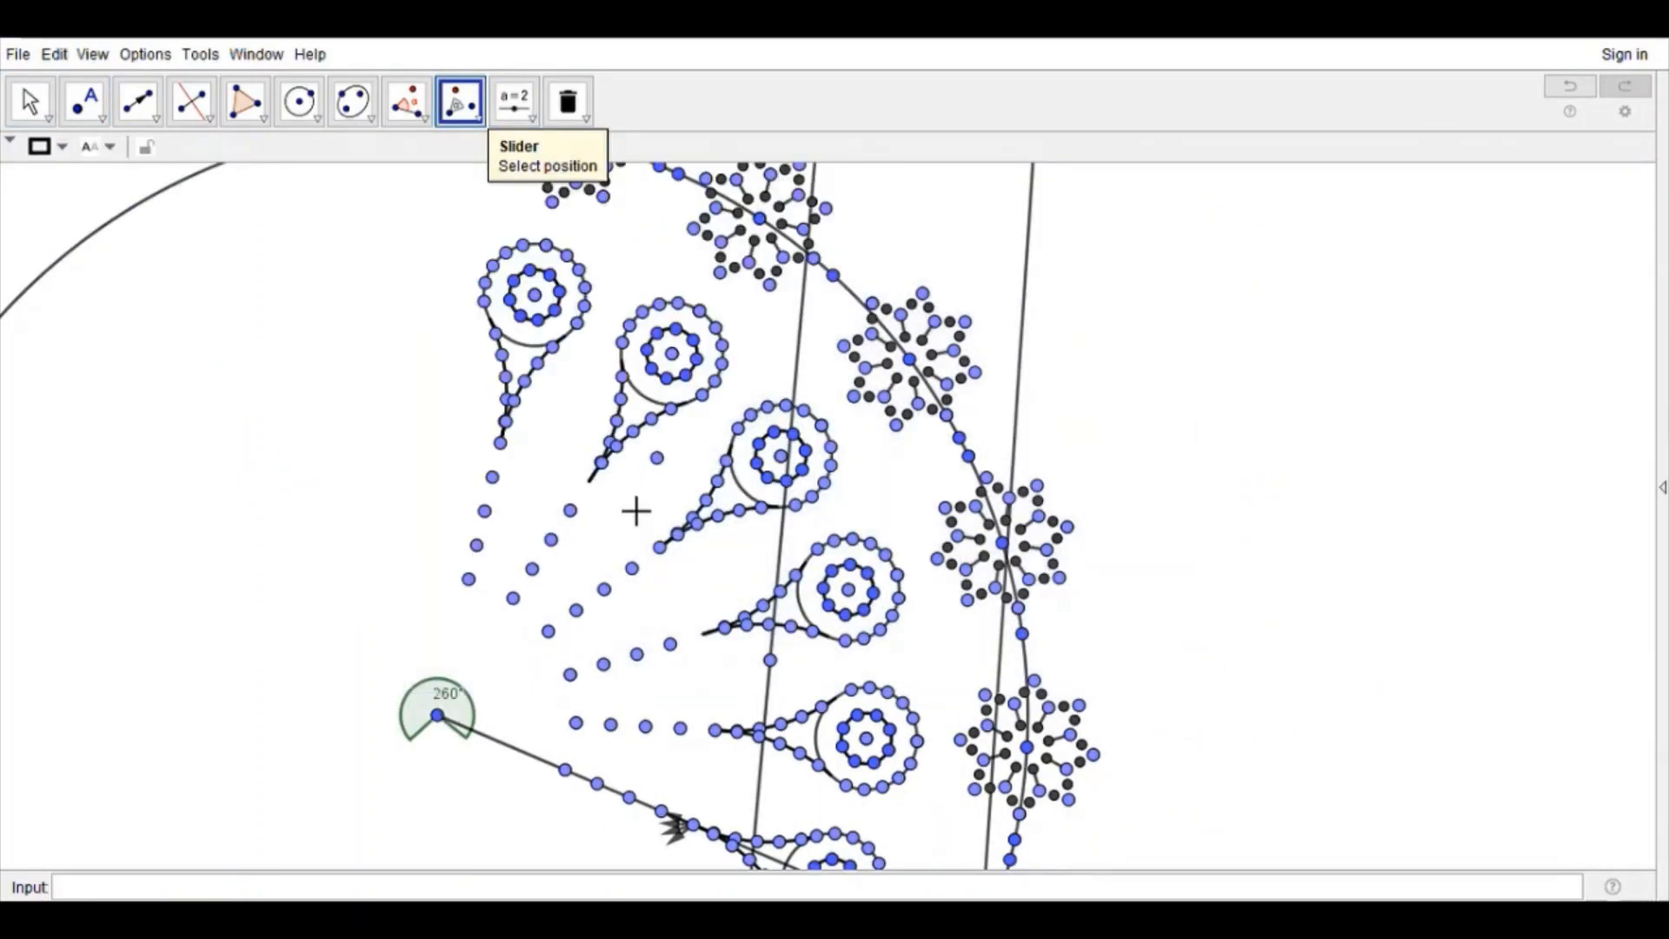
Step: Rotate the missing chain points between the spoke rings about the large arc's center to fill the gaps along the arc
{"action": "left_click", "coordinate": [31, 102]}
{"action": "left_click", "coordinate": [462, 102]}
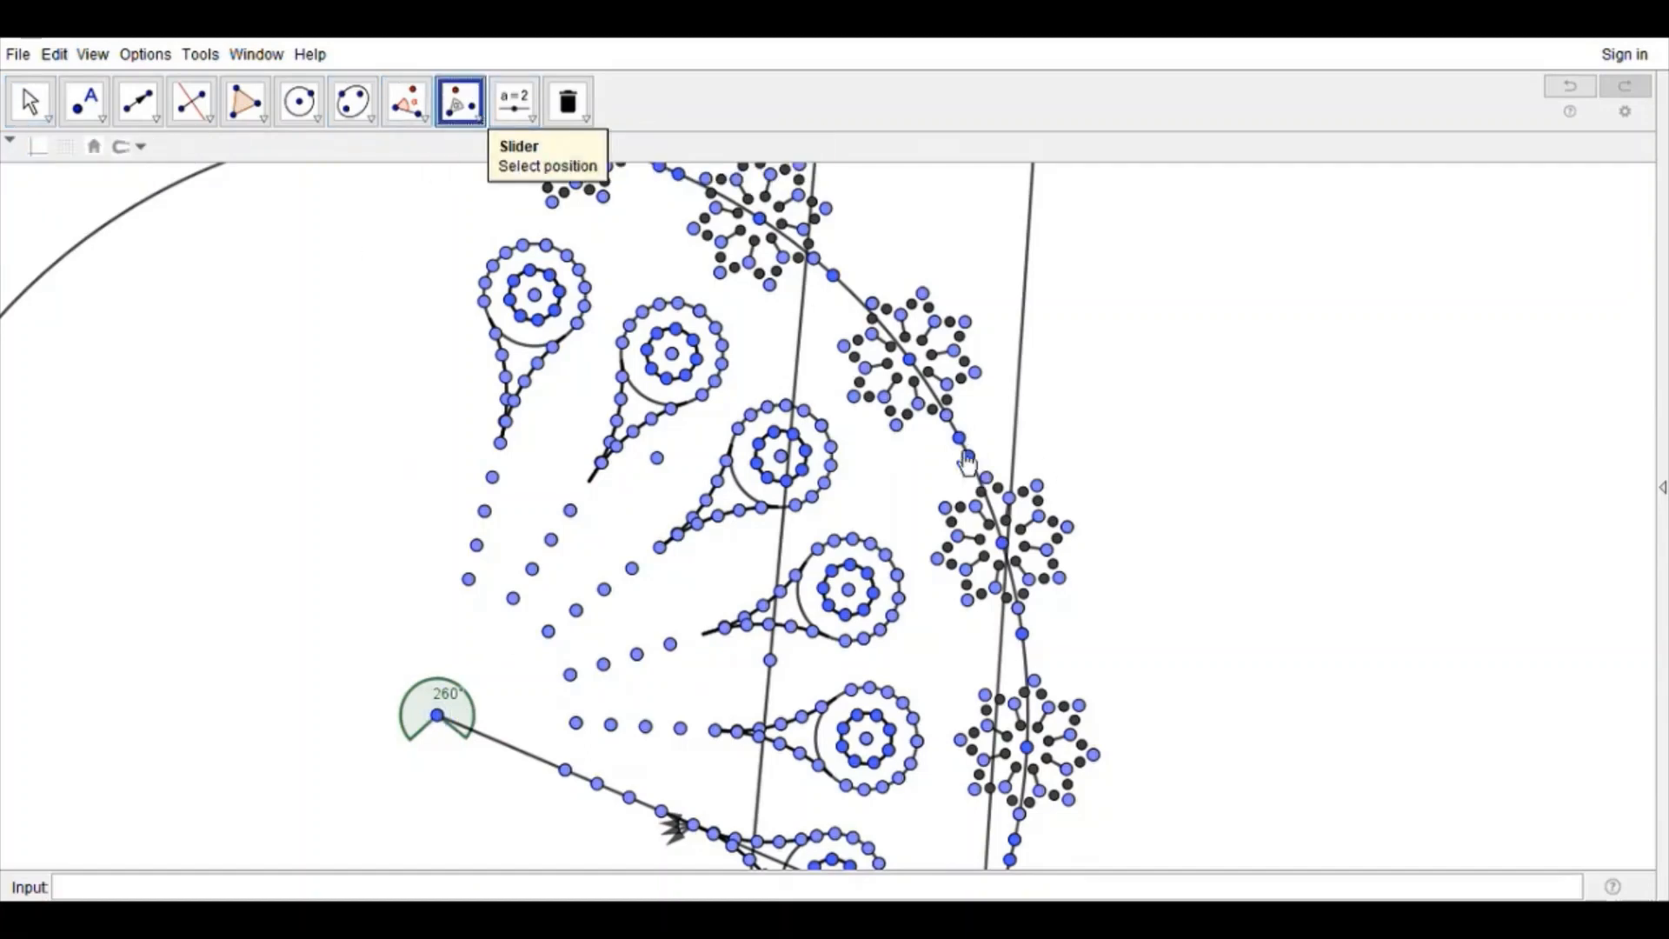
{"action": "left_click", "coordinate": [439, 716]}
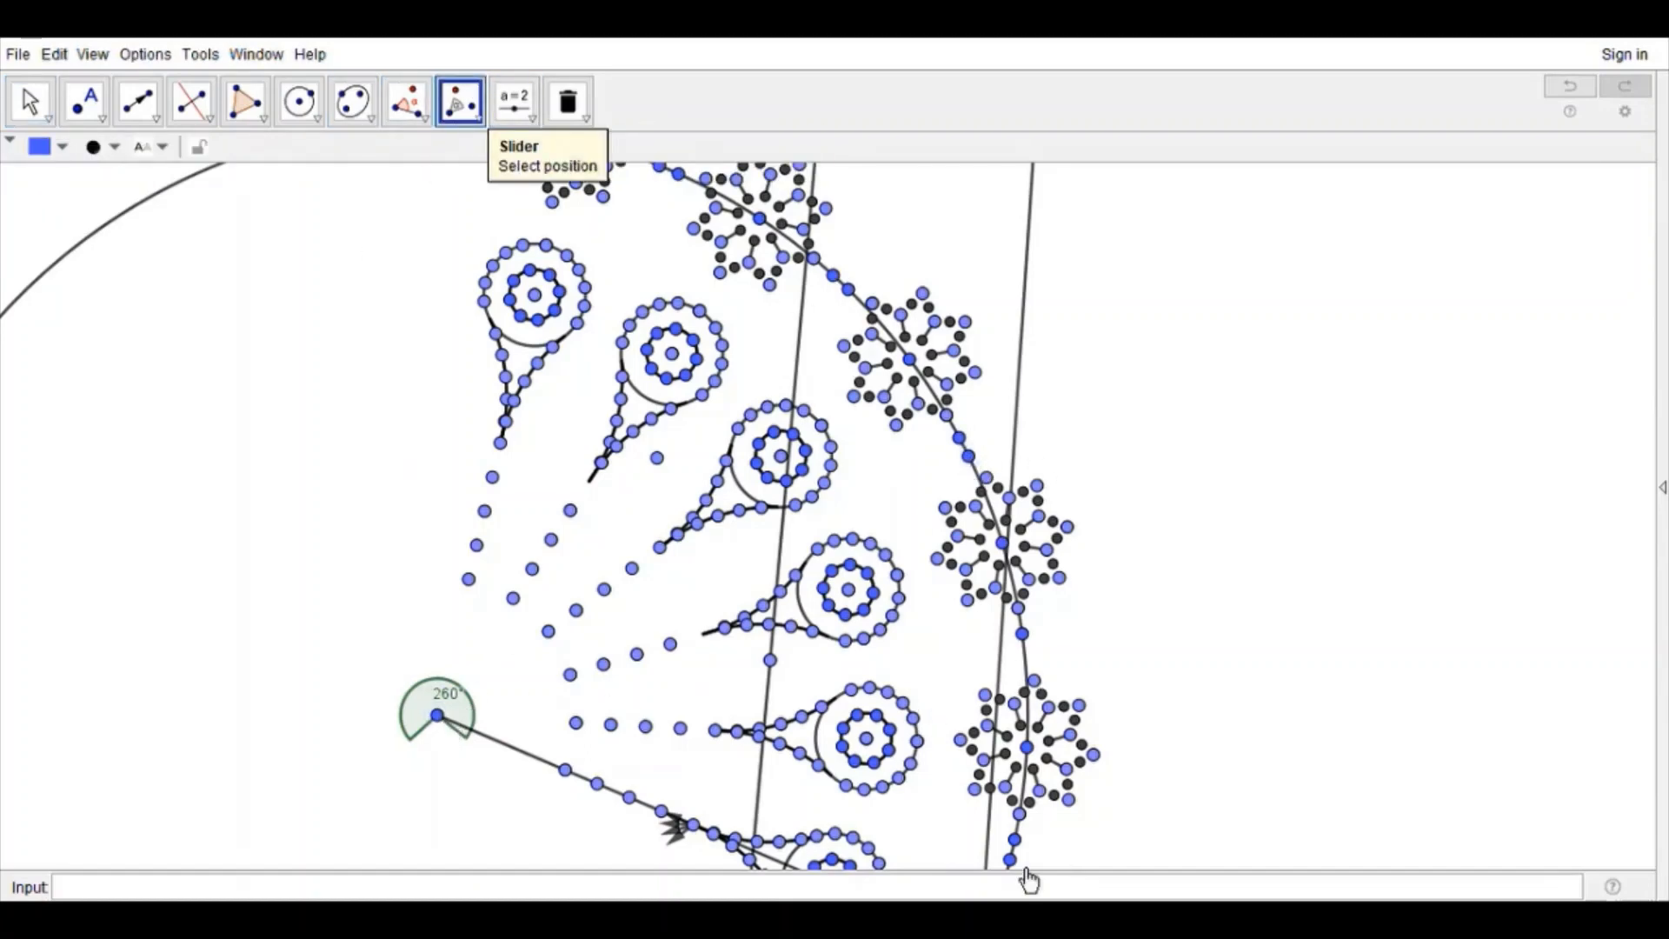
{"action": "left_click", "coordinate": [1009, 859]}
{"action": "left_click", "coordinate": [439, 715]}
{"action": "scroll", "coordinate": [1437, 396], "scroll_direction": "down", "scroll_amount": 5}
Step: Rotate chain points about the large arc's center to place two points on the arc just beyond the uppermost spoke ring
{"action": "left_click", "coordinate": [31, 102]}
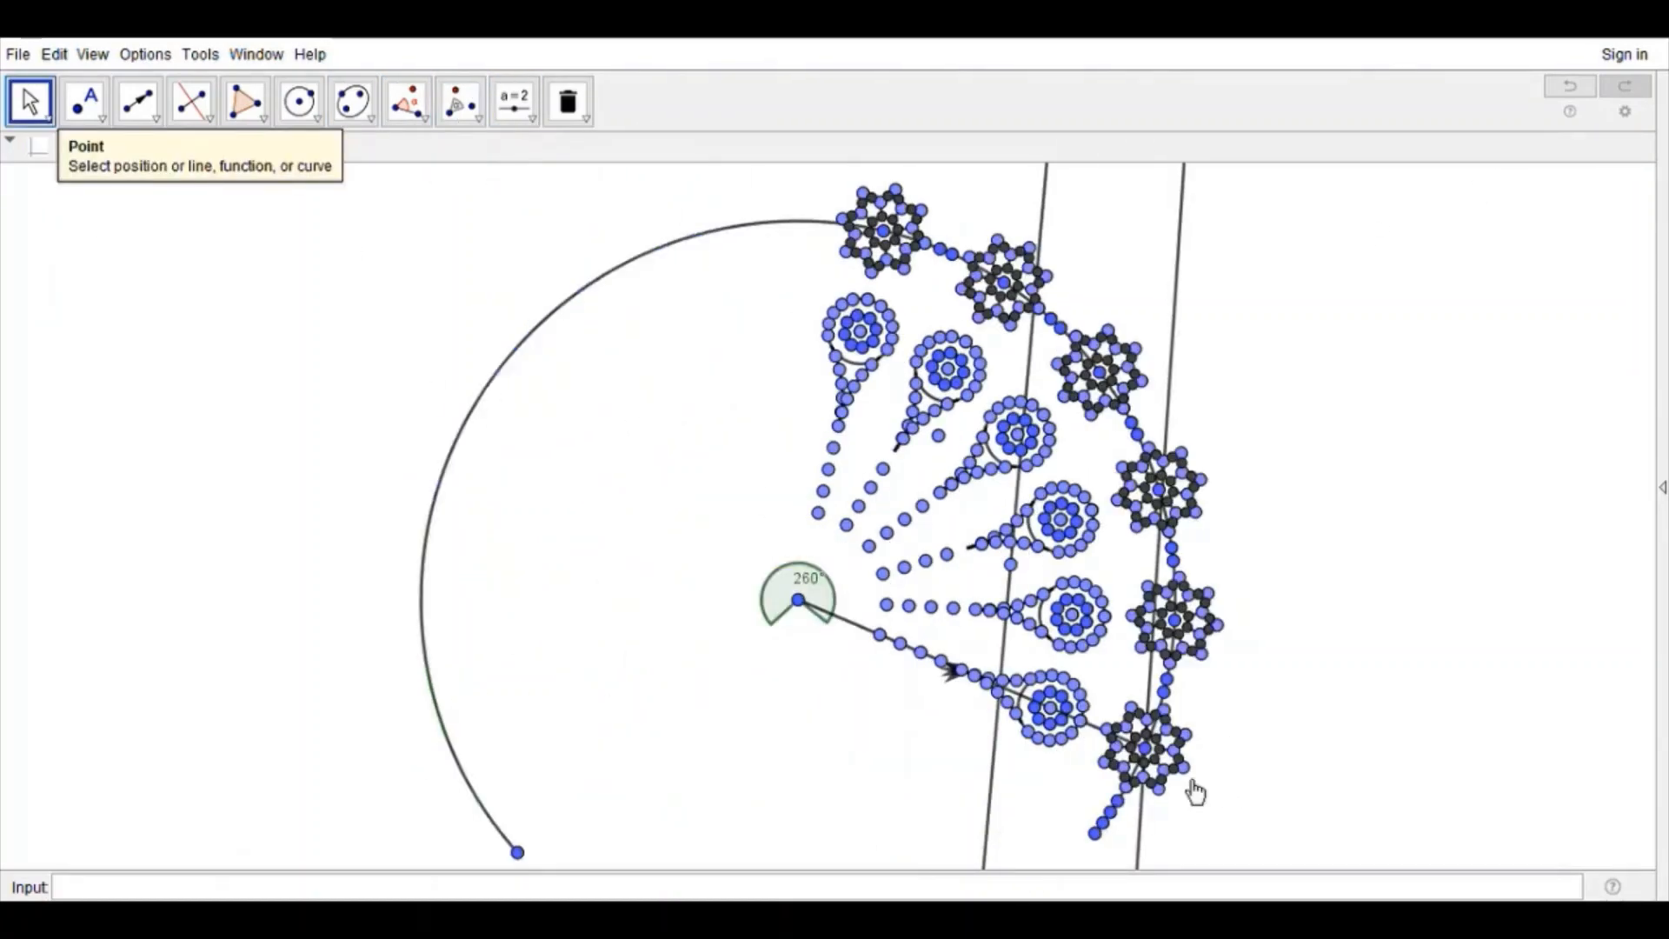
{"action": "left_click", "coordinate": [1097, 836]}
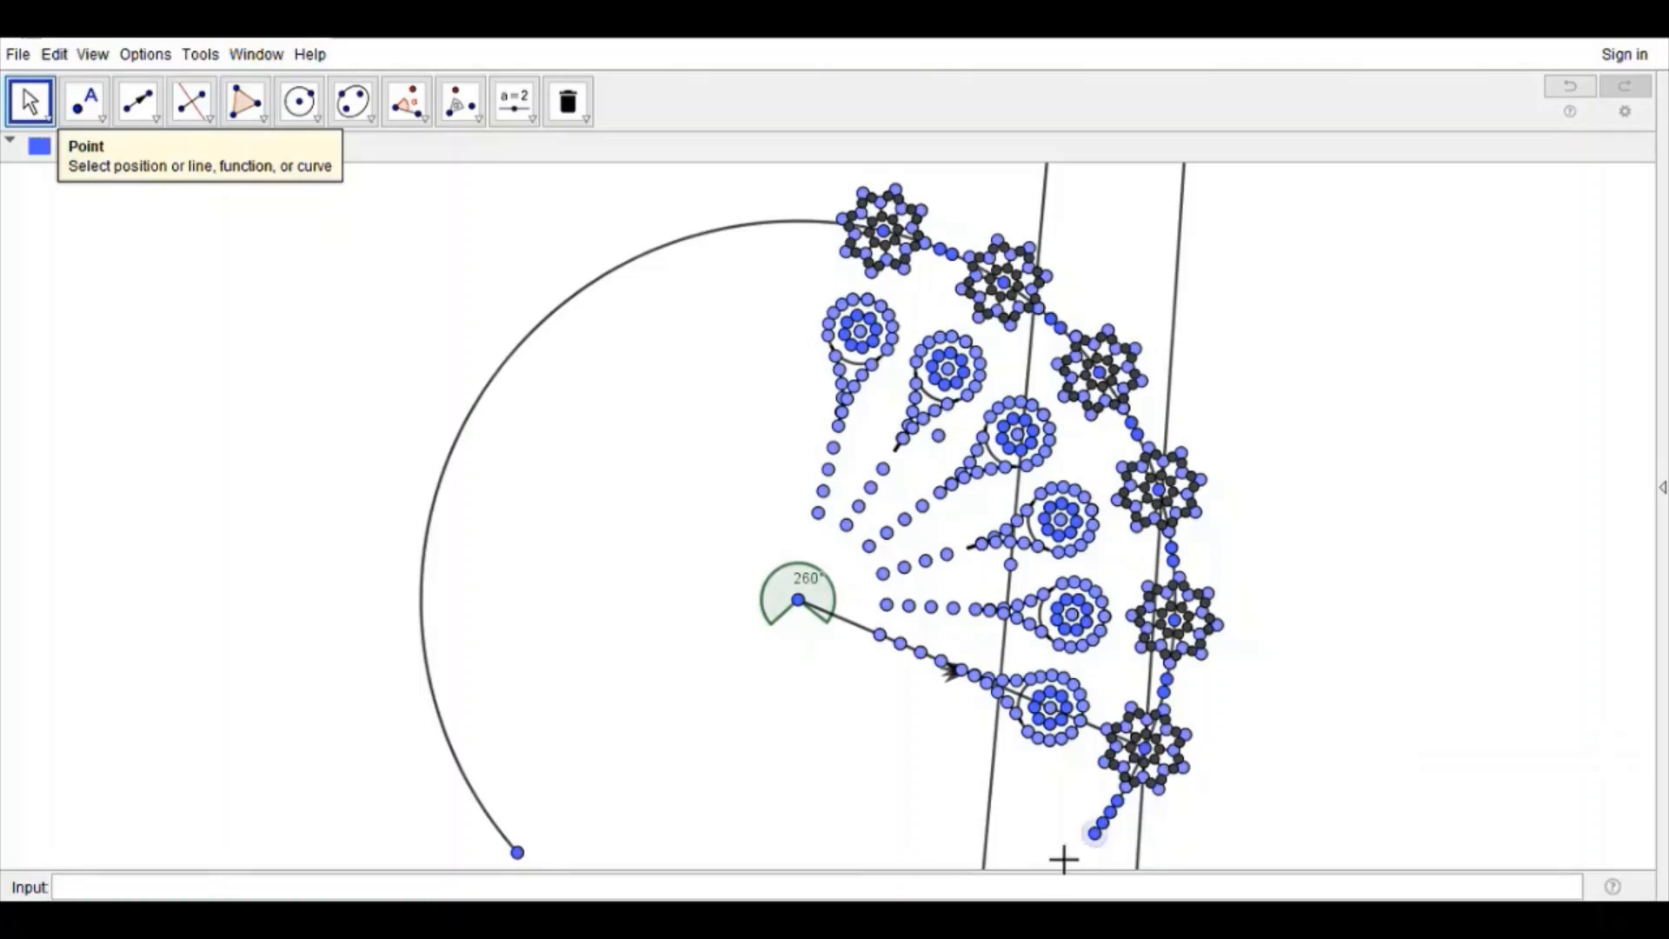
{"action": "left_click", "coordinate": [800, 602]}
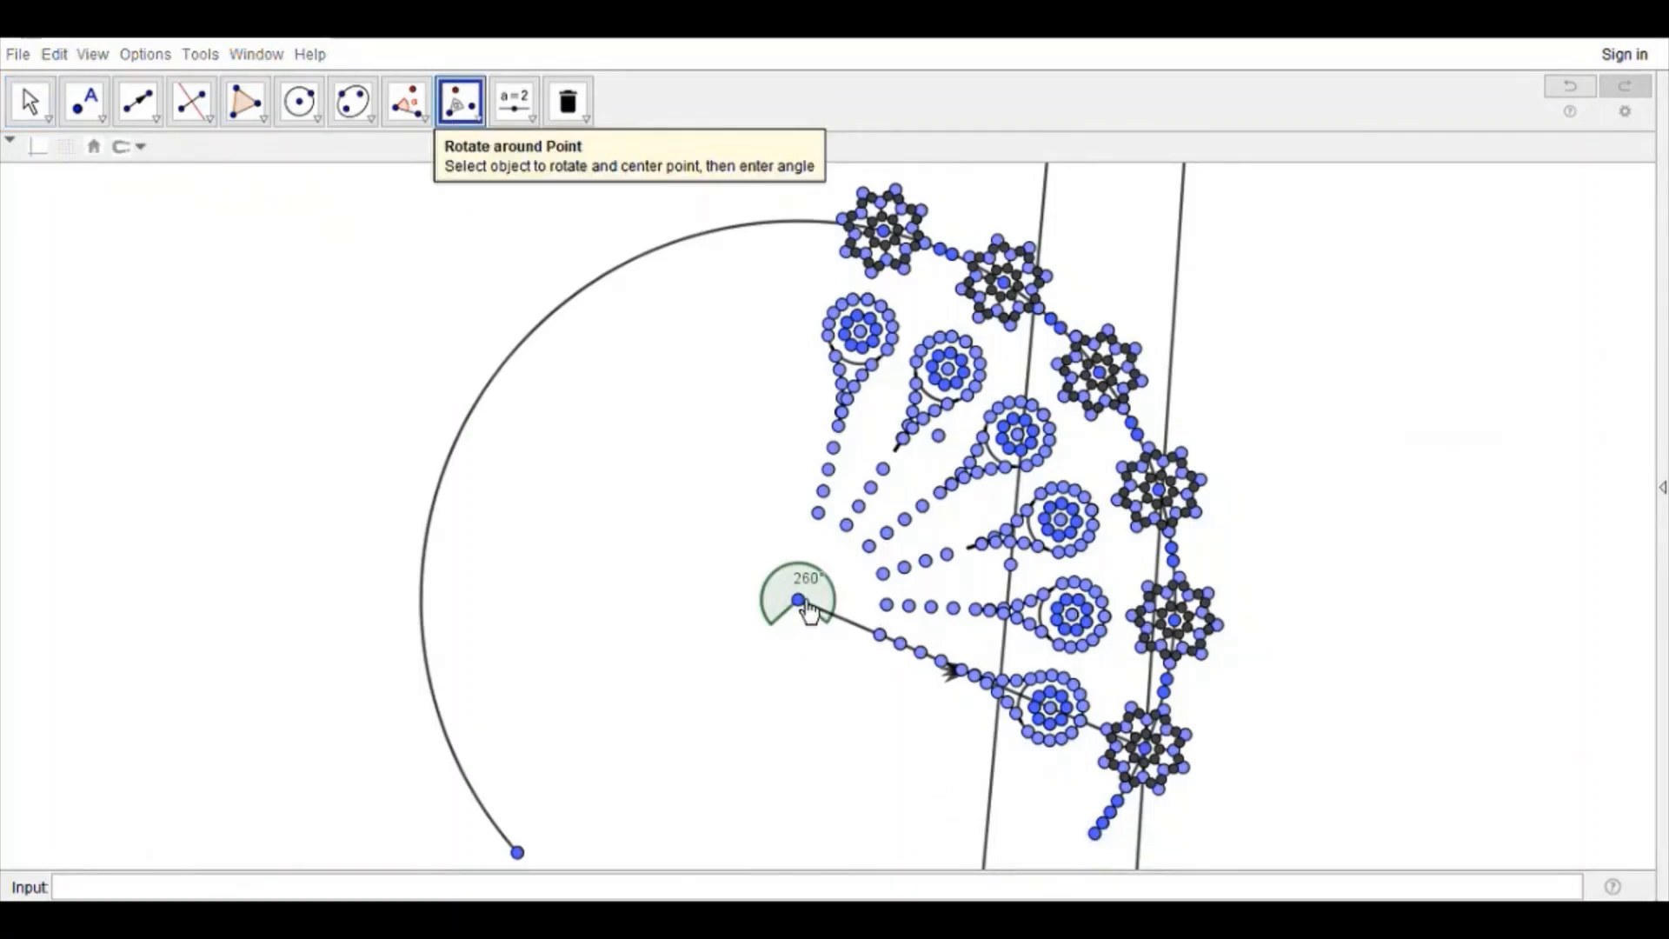
{"action": "key", "text": "Return"}
{"action": "left_click", "coordinate": [1095, 832]}
{"action": "left_click", "coordinate": [807, 612]}
{"action": "key", "text": "Return"}
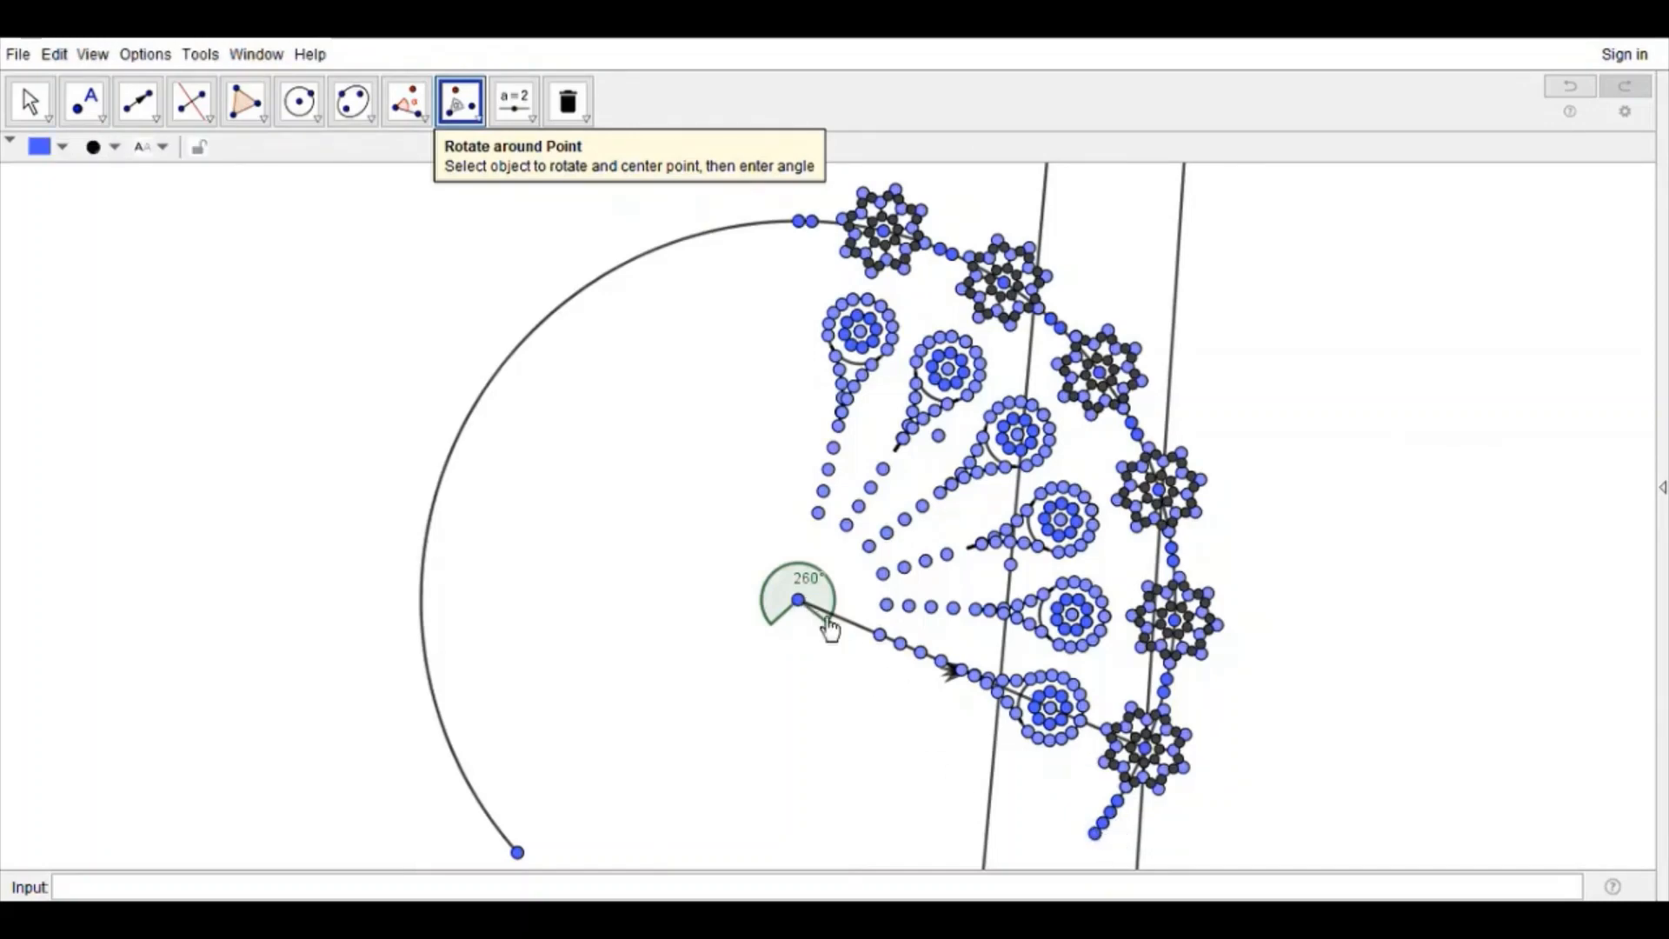
{"action": "left_click", "coordinate": [192, 101]}
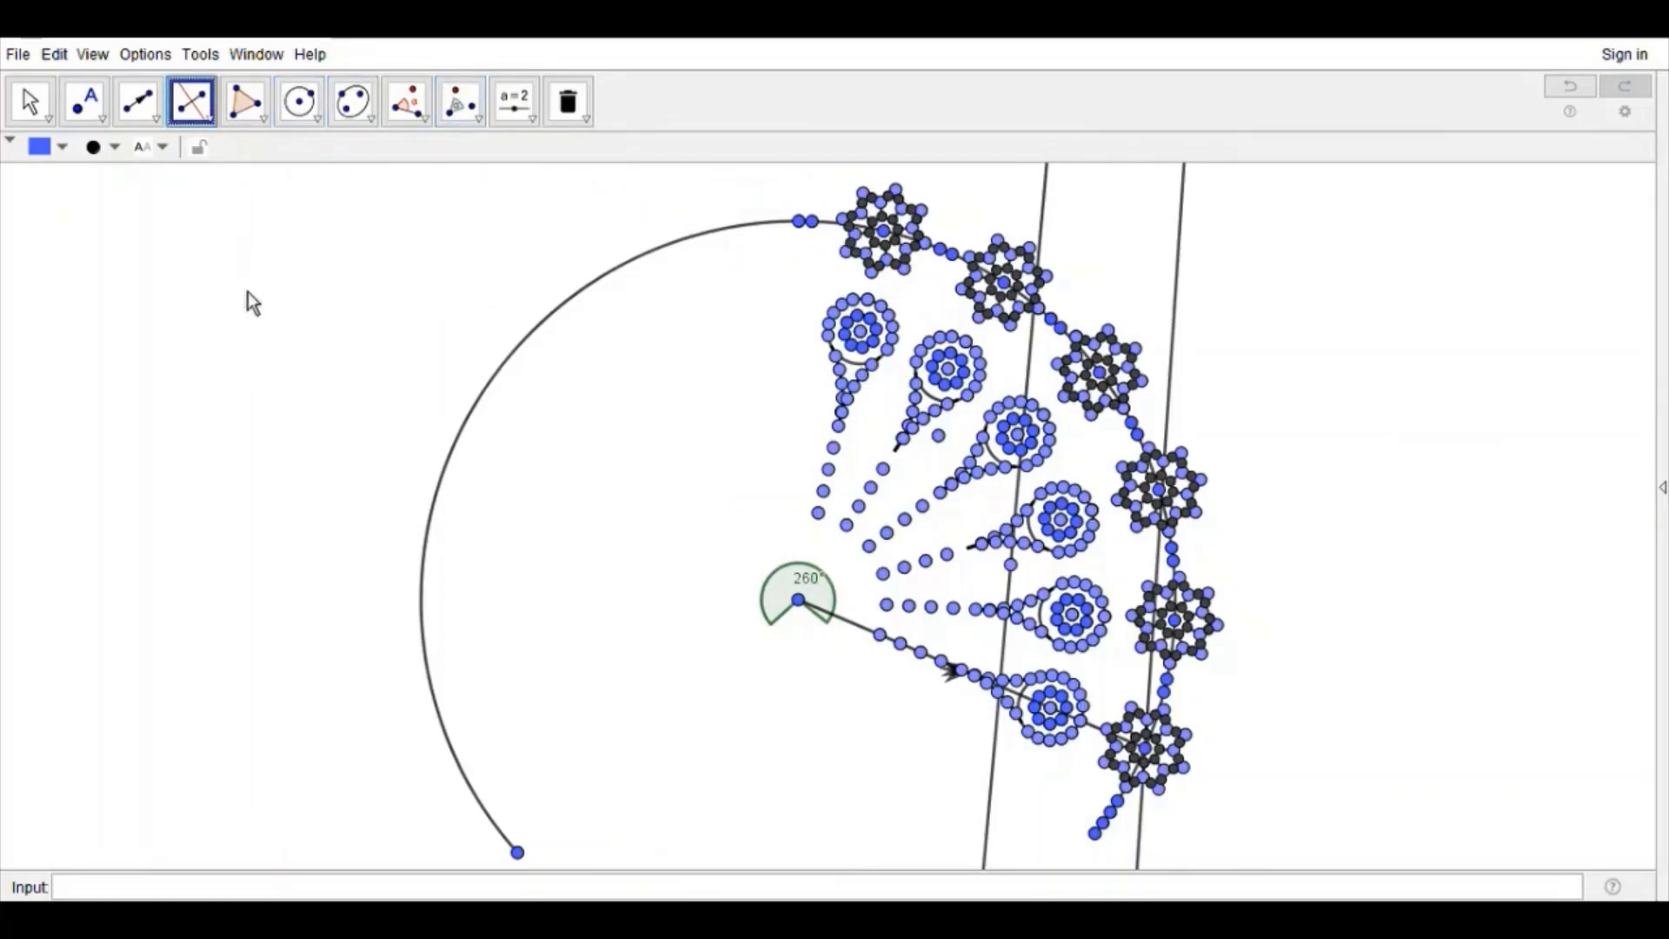
Step: Construct the perpendicular bisector between the large arc's two lower end points and reflect the entire right-hand pattern about it
{"action": "left_click", "coordinate": [1095, 833]}
{"action": "left_click", "coordinate": [518, 852]}
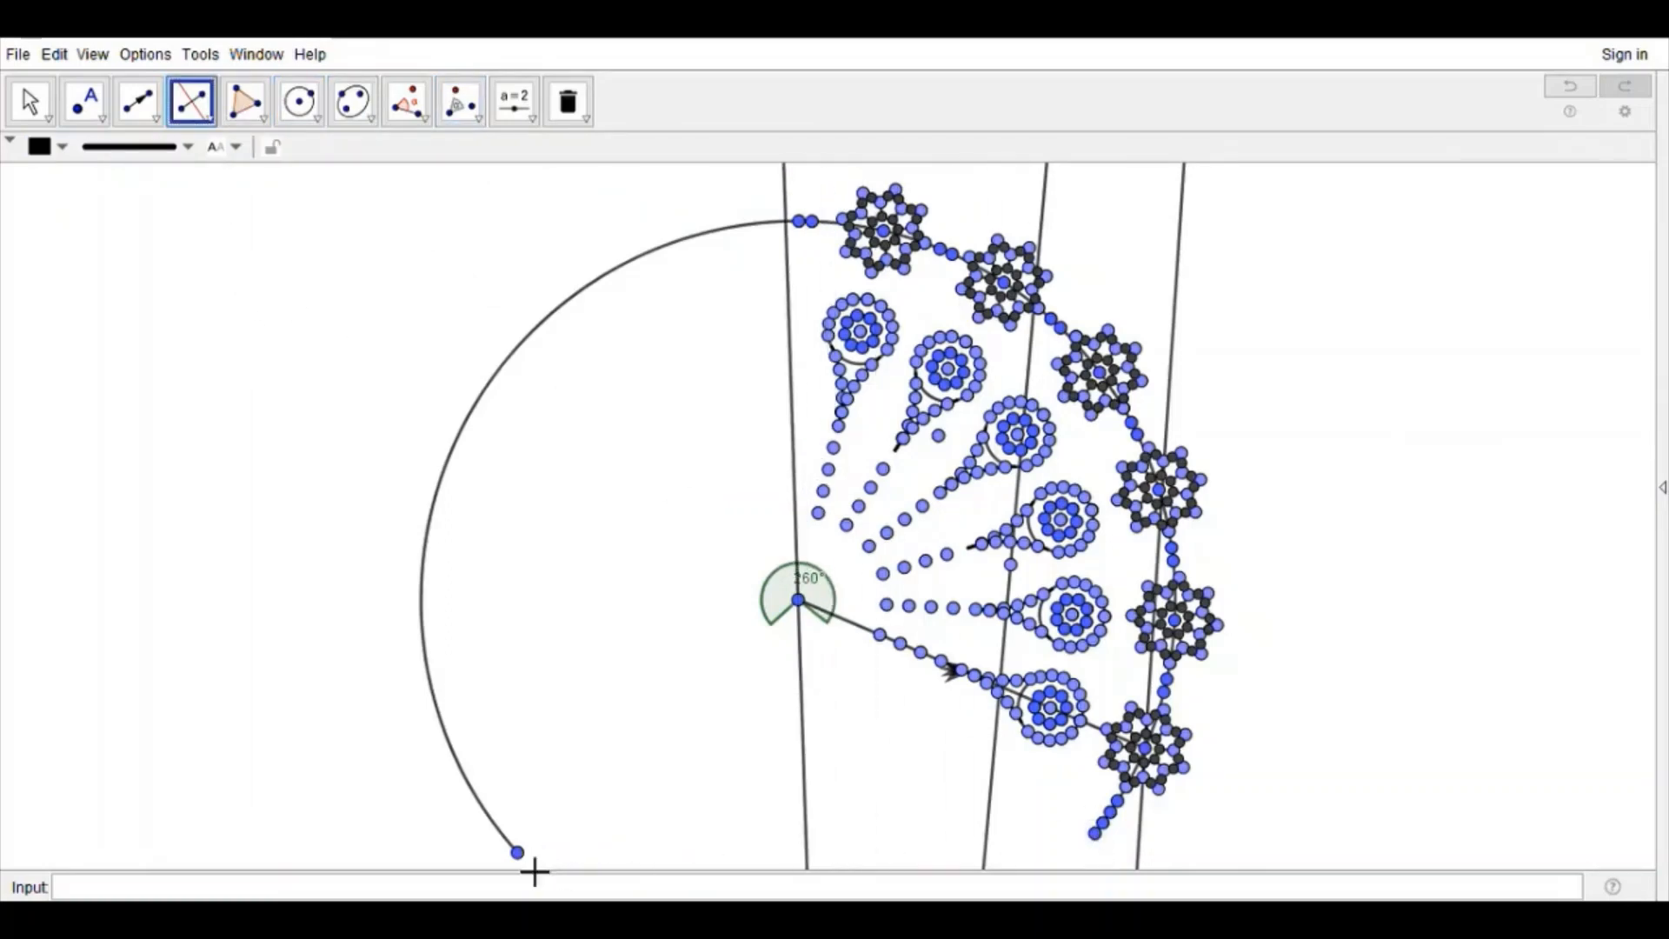
{"action": "left_click", "coordinate": [454, 109]}
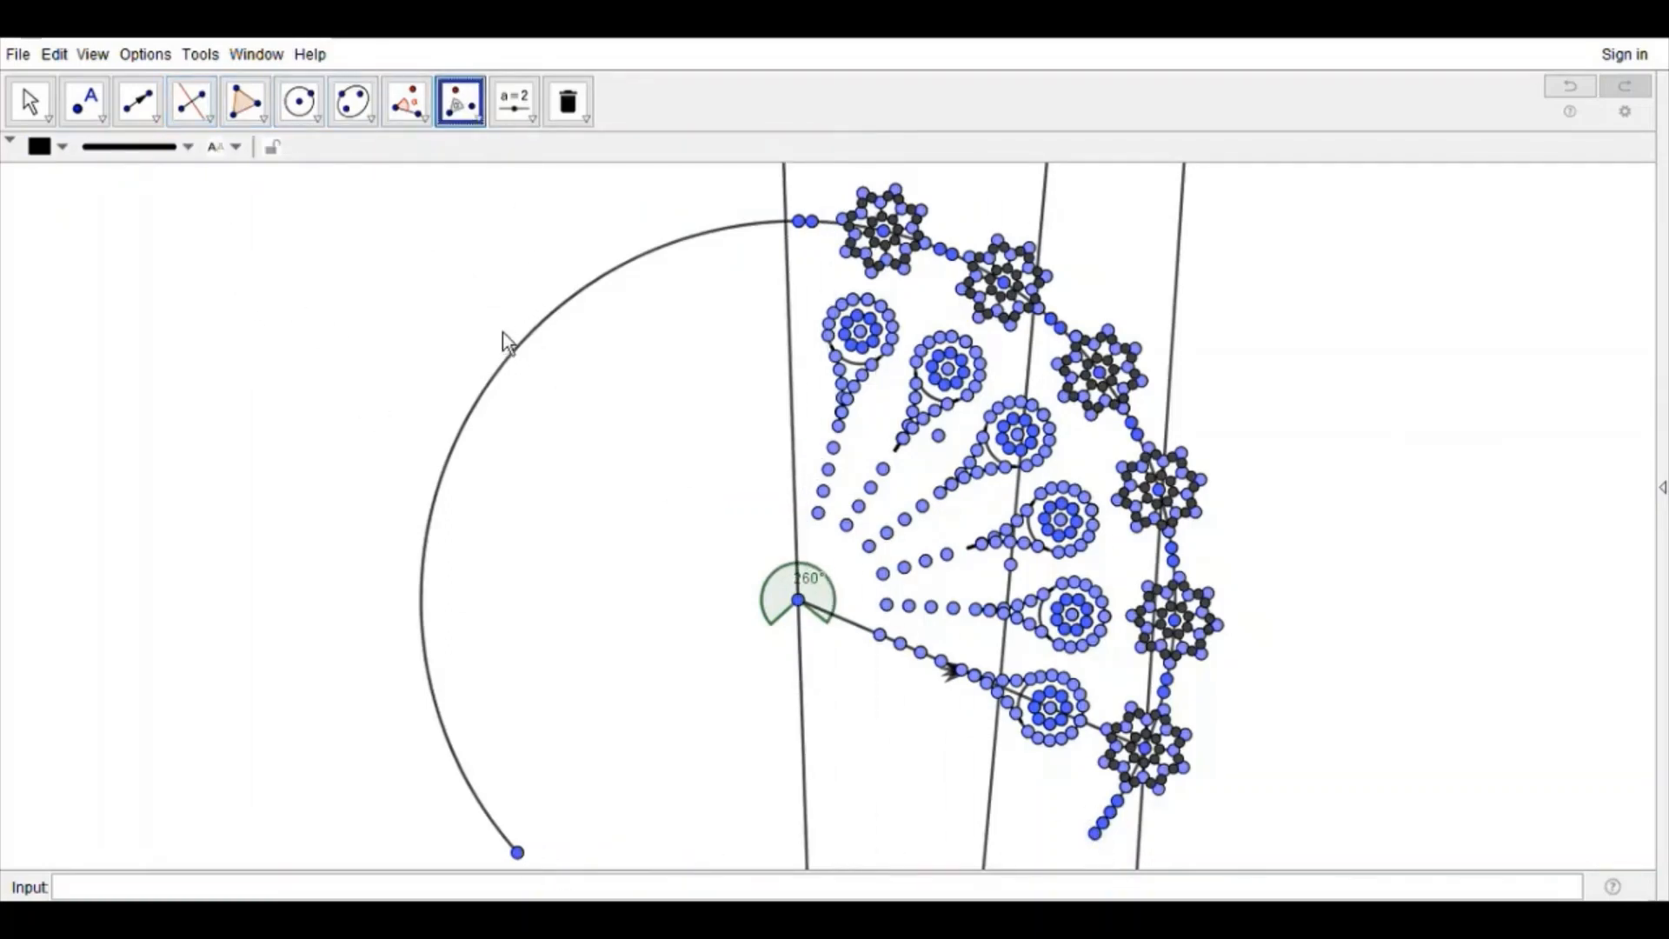
{"action": "left_click", "coordinate": [522, 172]}
{"action": "mouse_move", "coordinate": [1245, 860]}
{"action": "left_mouse_down"}
{"action": "mouse_move", "coordinate": [810, 385]}
{"action": "mouse_move", "coordinate": [741, 176]}
{"action": "left_mouse_up"}
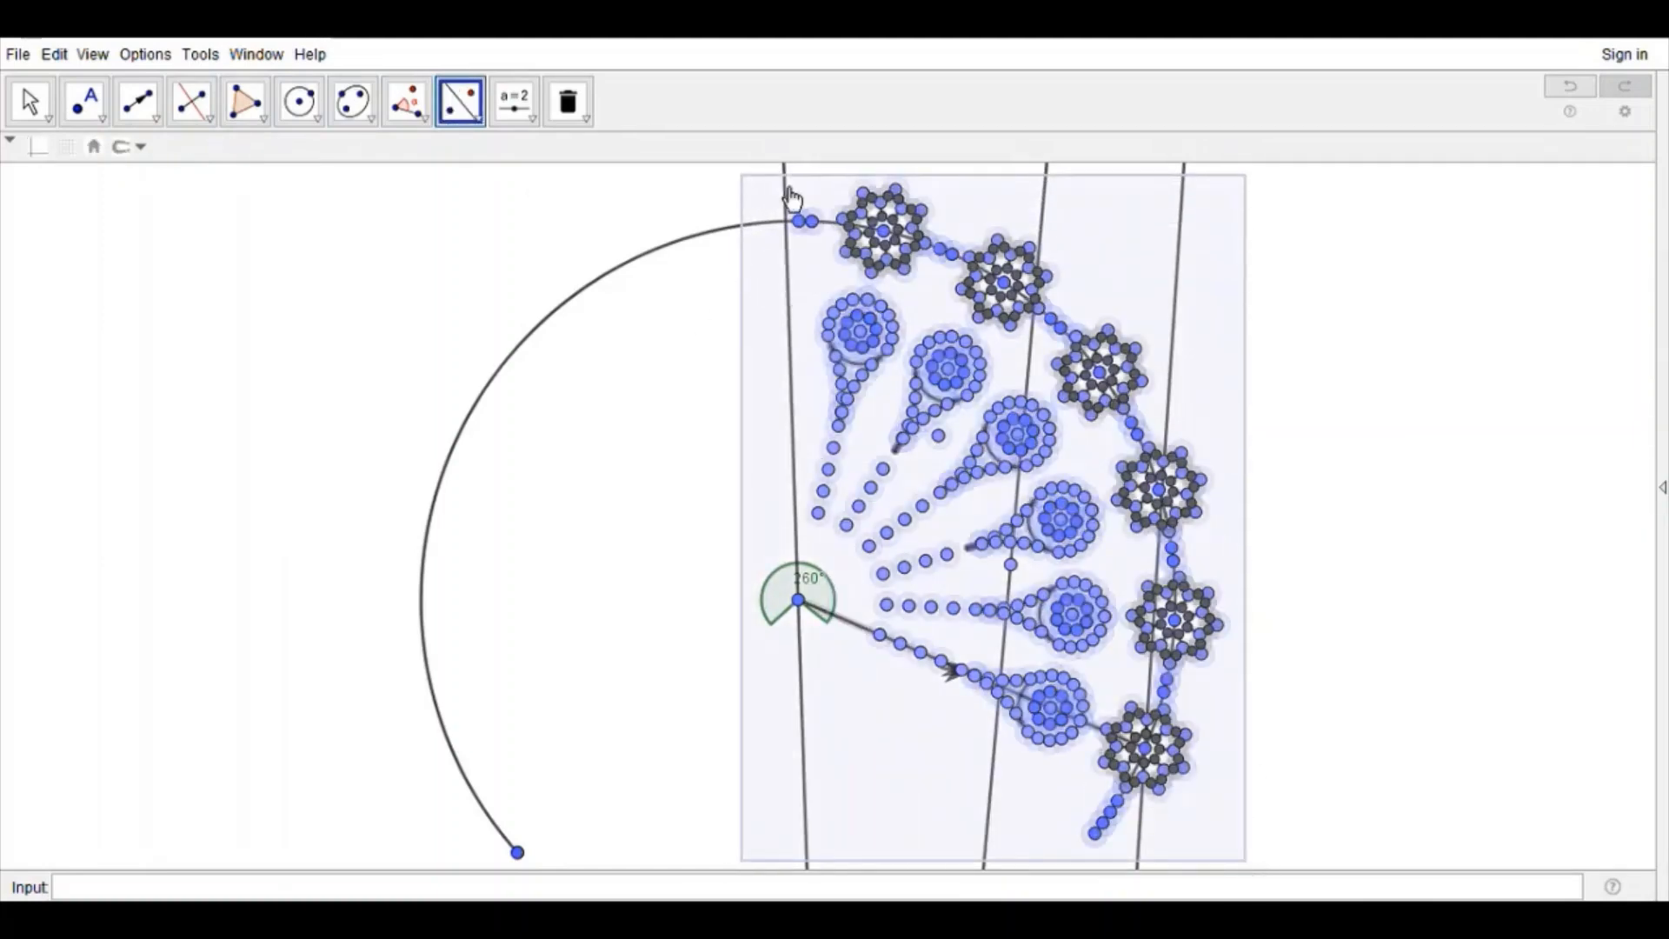
{"action": "left_click", "coordinate": [794, 372]}
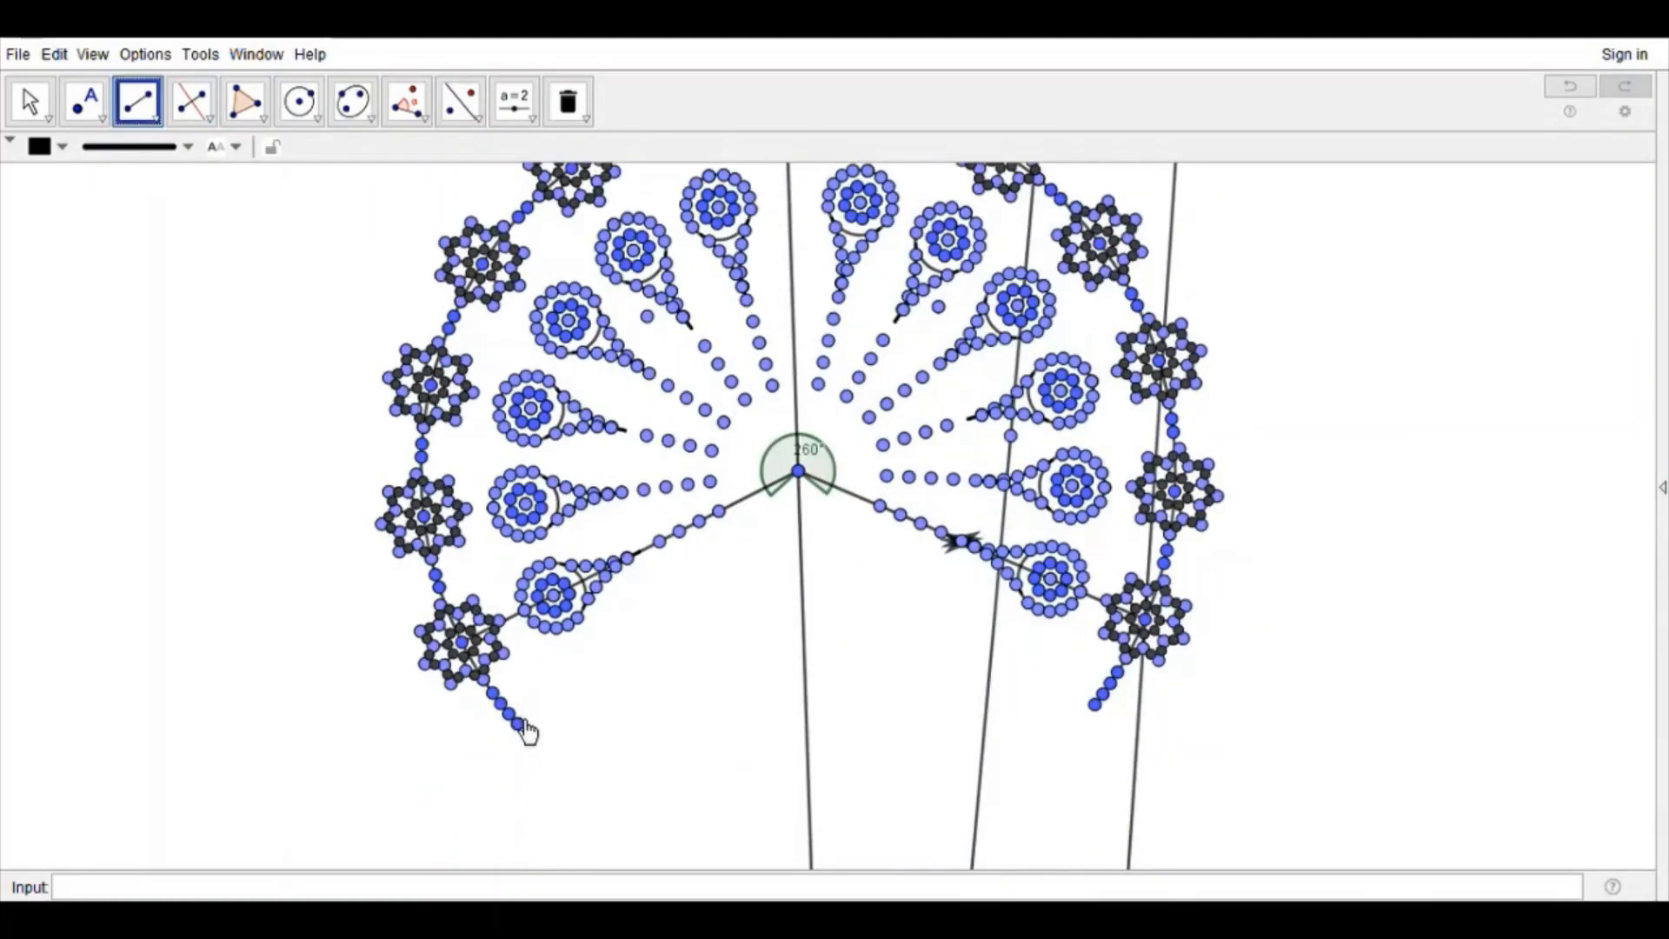
Step: Join the two lower end points of the arc with a segment and translate the lowest right spoke ring onto it by a vector
{"action": "left_click", "coordinate": [521, 725]}
{"action": "left_click", "coordinate": [1095, 706]}
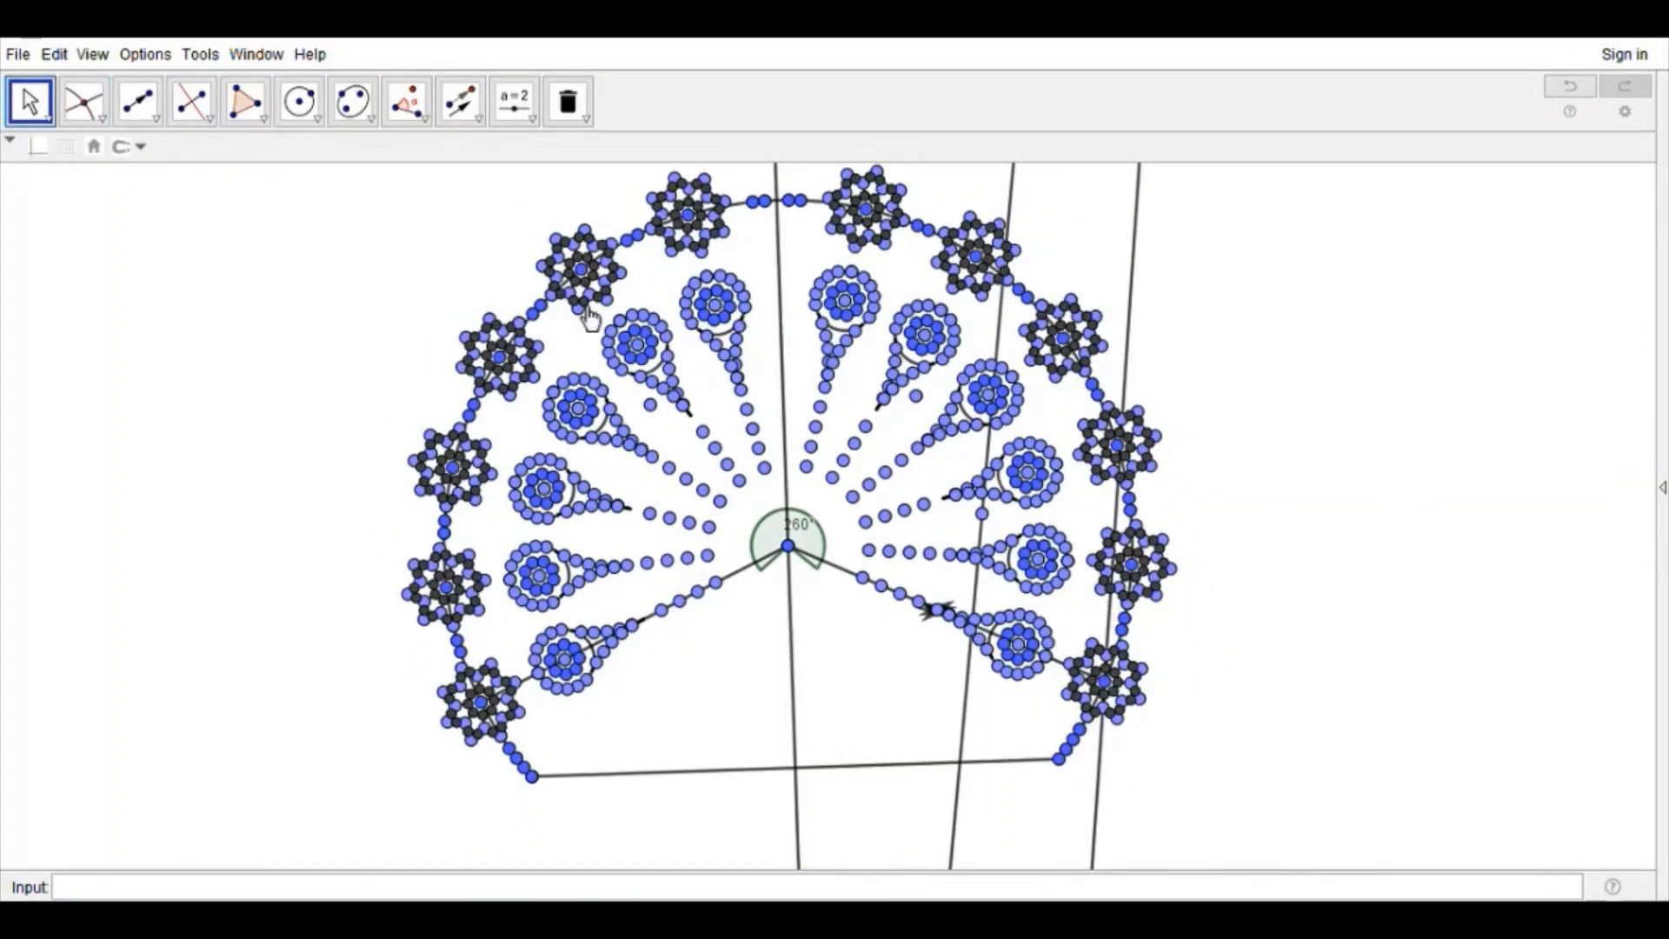
{"action": "left_click", "coordinate": [135, 104]}
{"action": "scroll", "coordinate": [1103, 686], "scroll_direction": "up", "scroll_amount": 5}
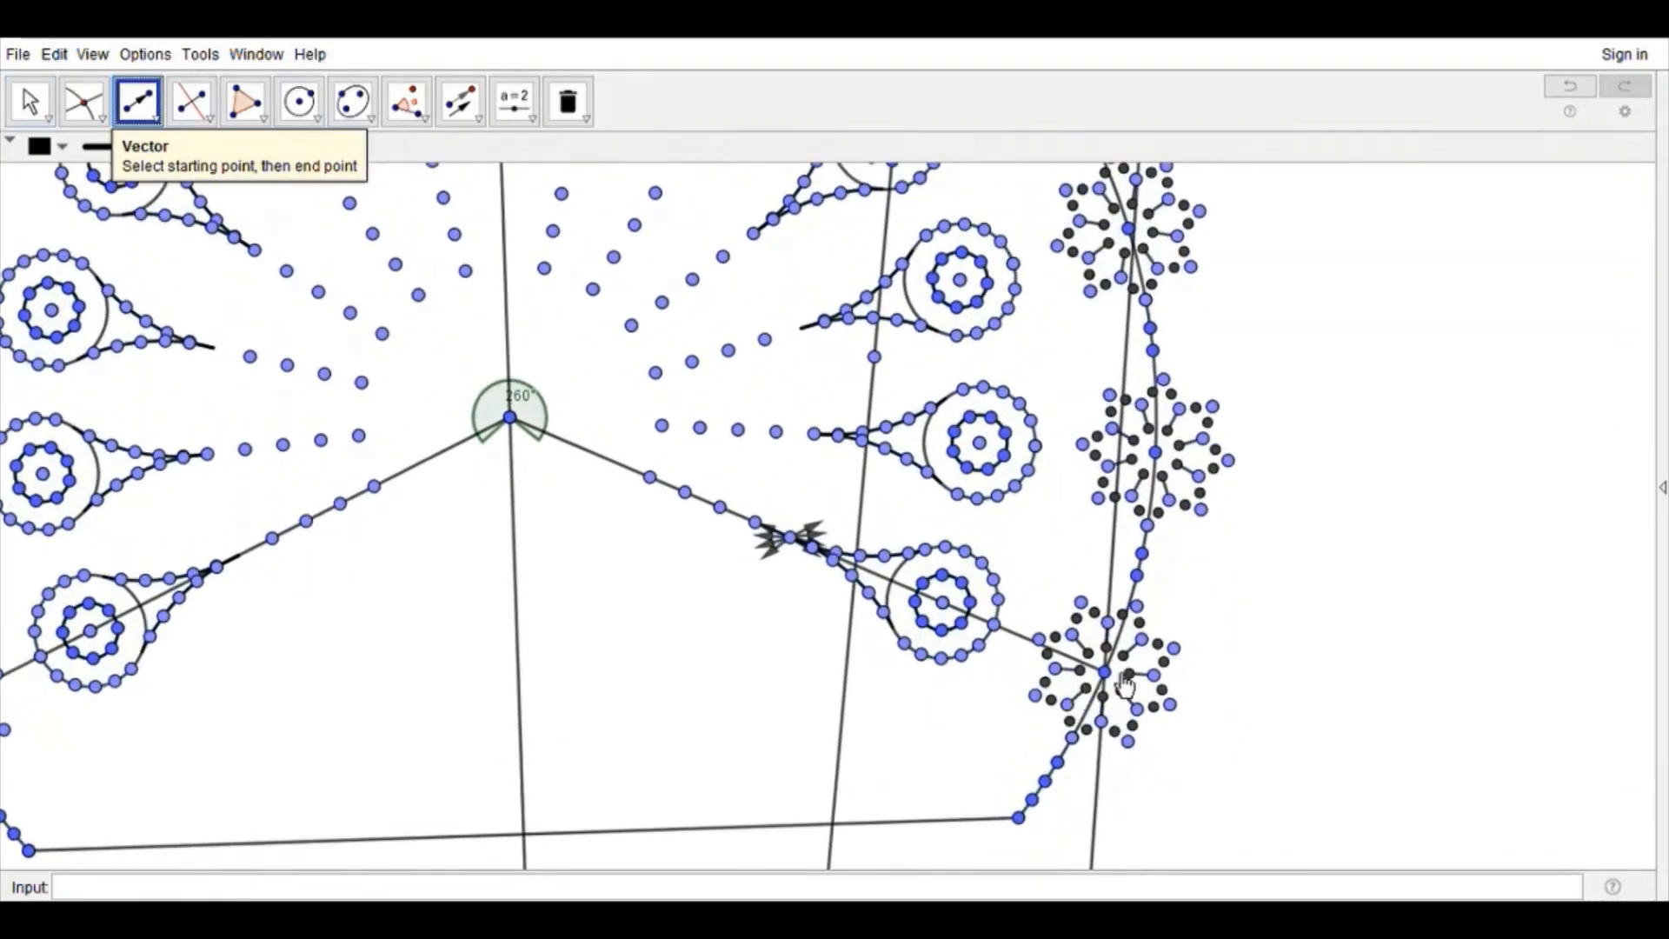
{"action": "left_click", "coordinate": [1104, 681]}
{"action": "left_click", "coordinate": [798, 826]}
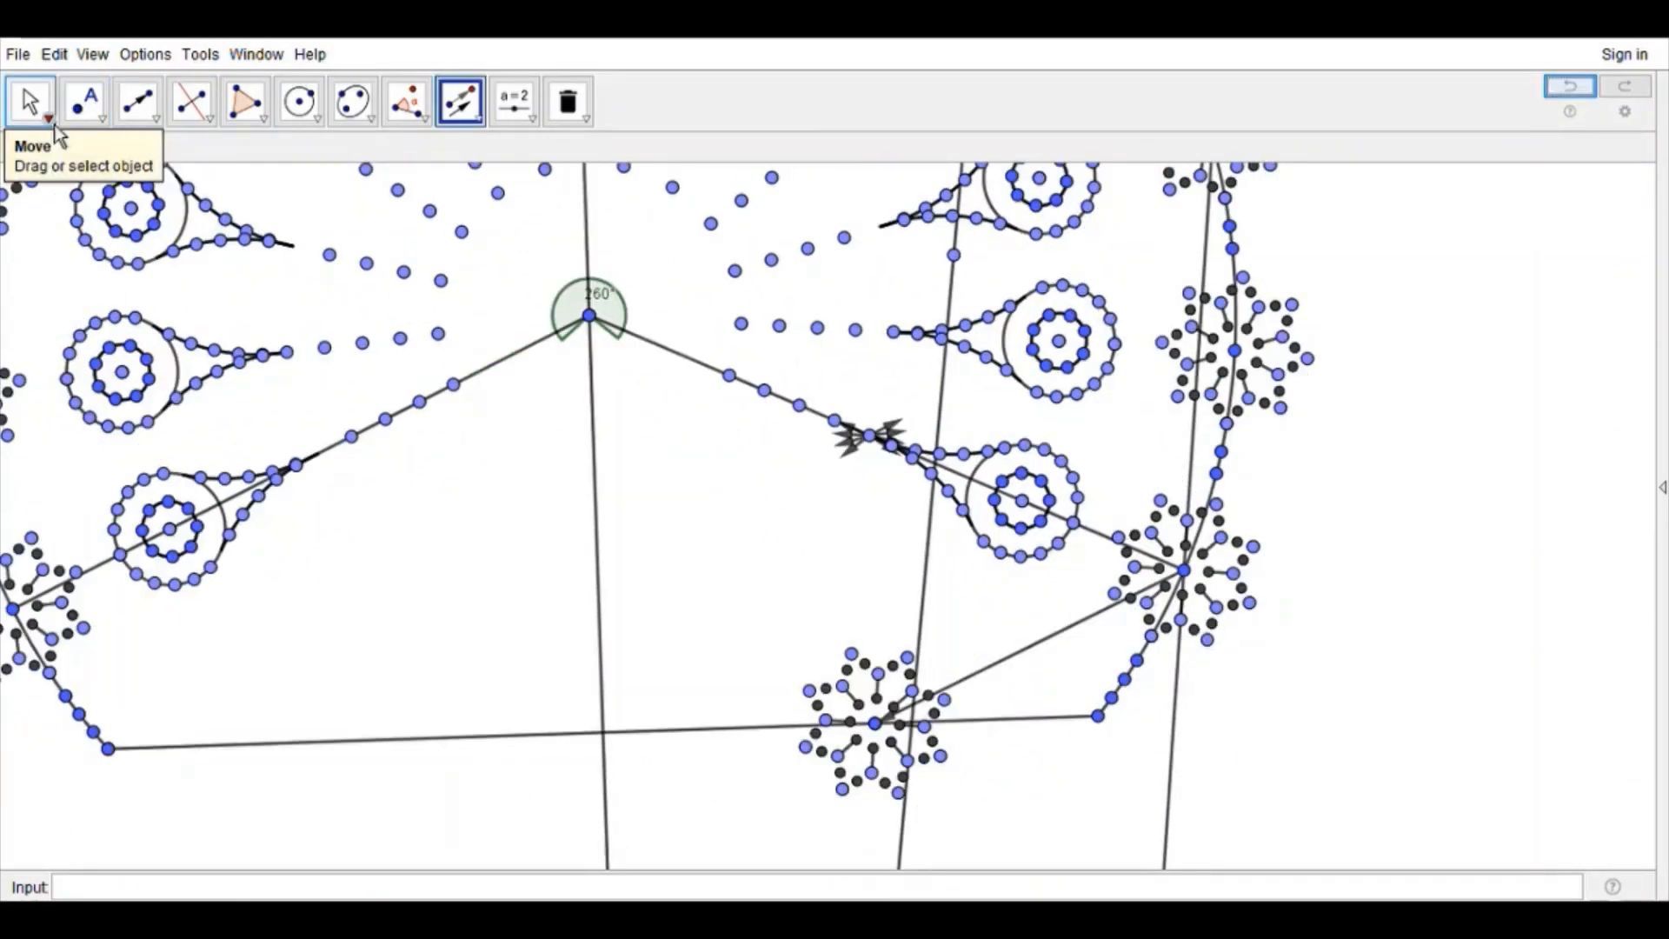
Step: Draw a short vector along the base segment from its right end and translate points by it to form chain points up to the spoke ring
{"action": "left_click", "coordinate": [137, 101]}
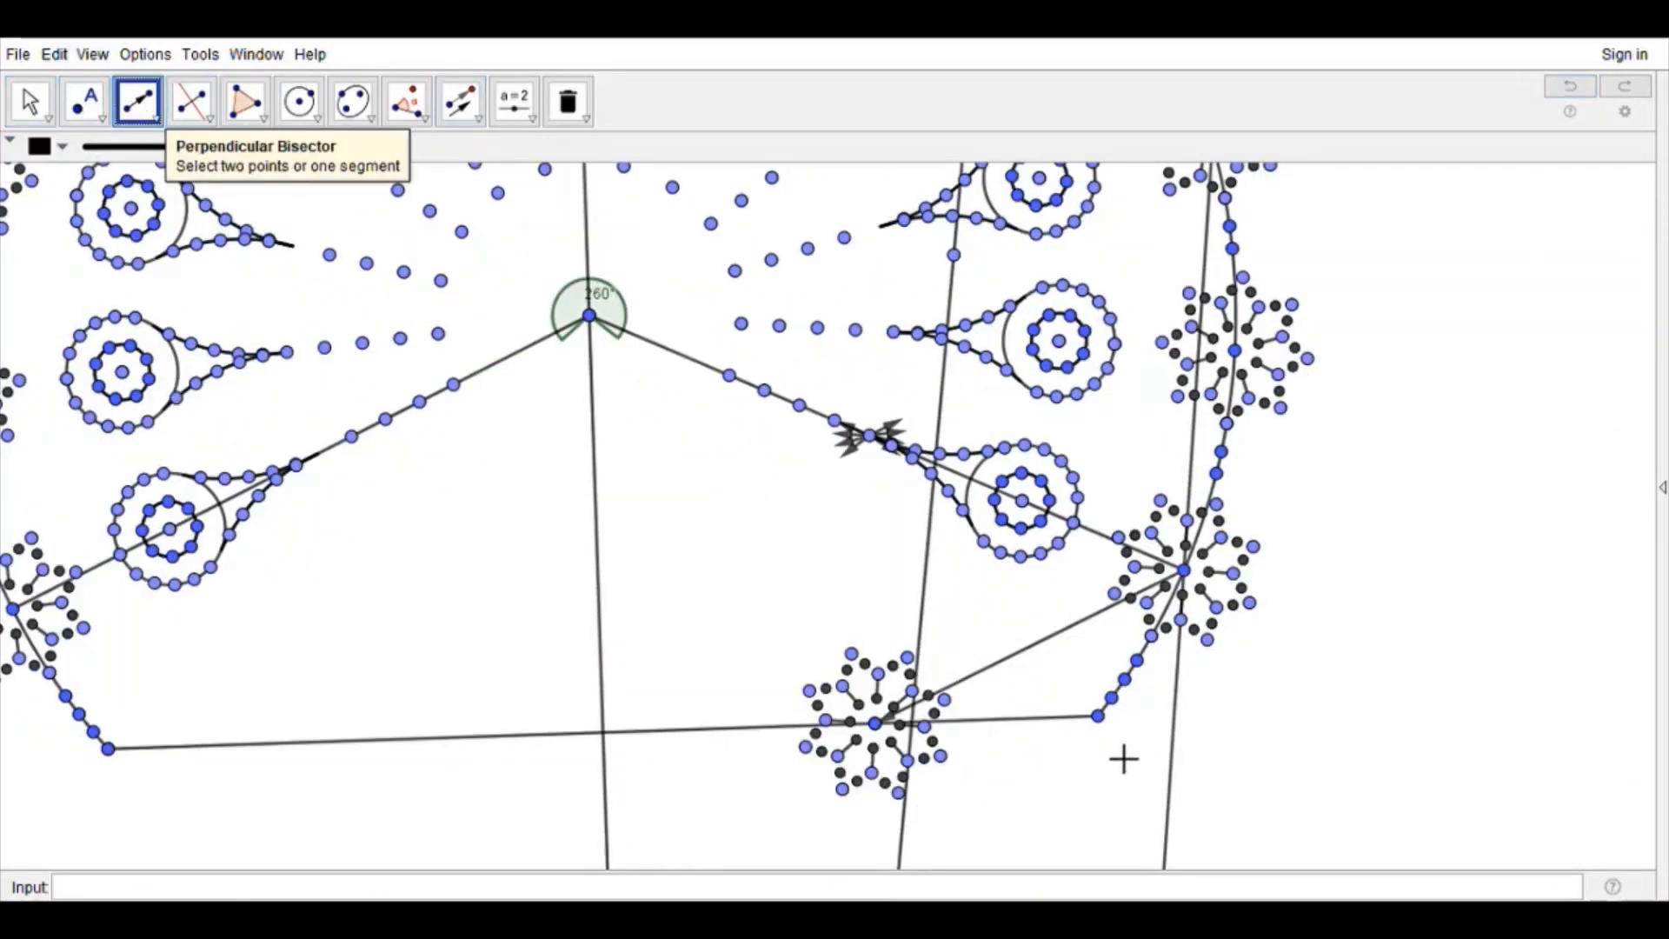
{"action": "left_click", "coordinate": [1098, 717]}
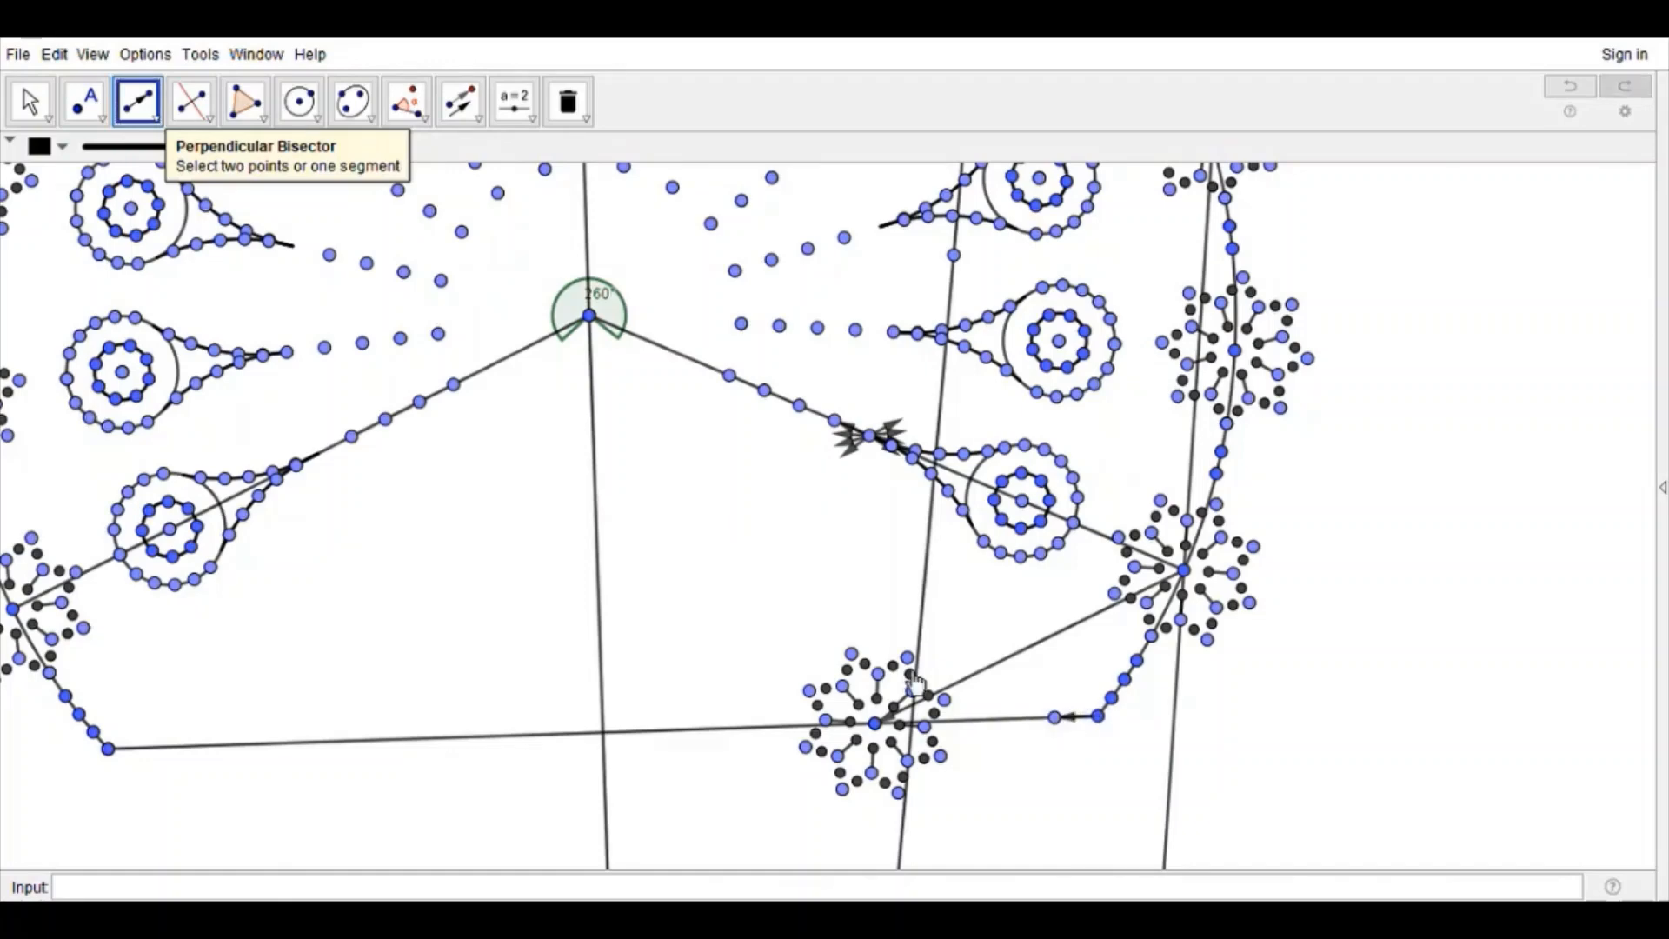
{"action": "left_click", "coordinate": [460, 101]}
{"action": "scroll", "coordinate": [1110, 749], "scroll_direction": "up", "scroll_amount": 4}
{"action": "scroll", "coordinate": [1059, 771], "scroll_direction": "up", "scroll_amount": 3}
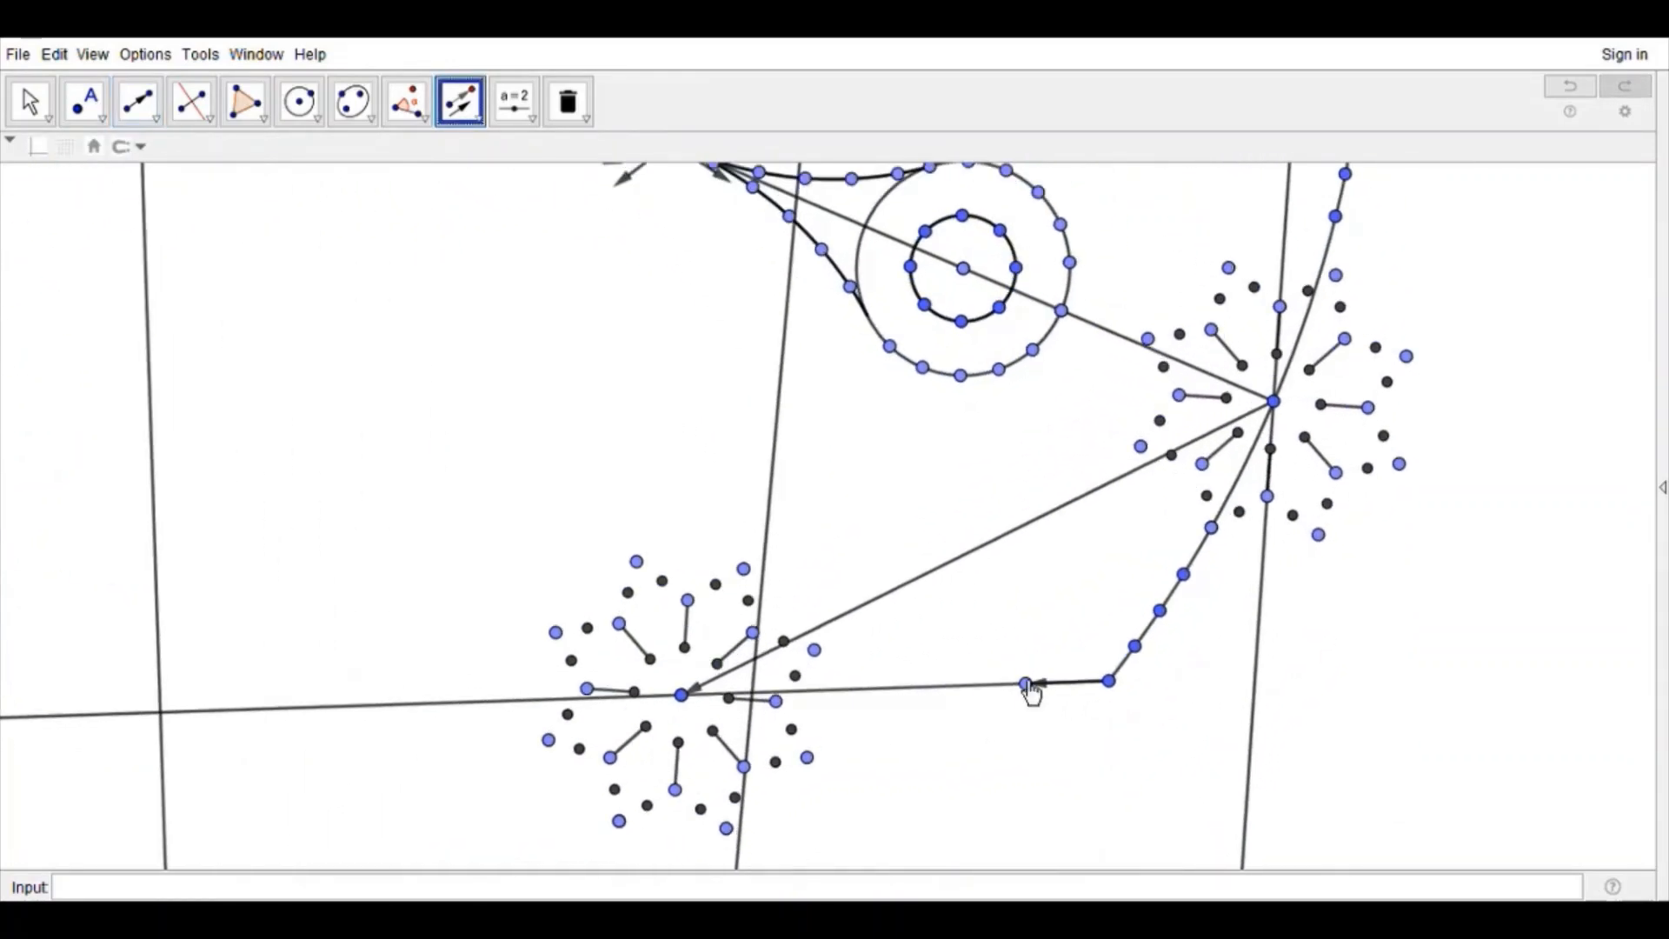
{"action": "left_click", "coordinate": [1076, 687]}
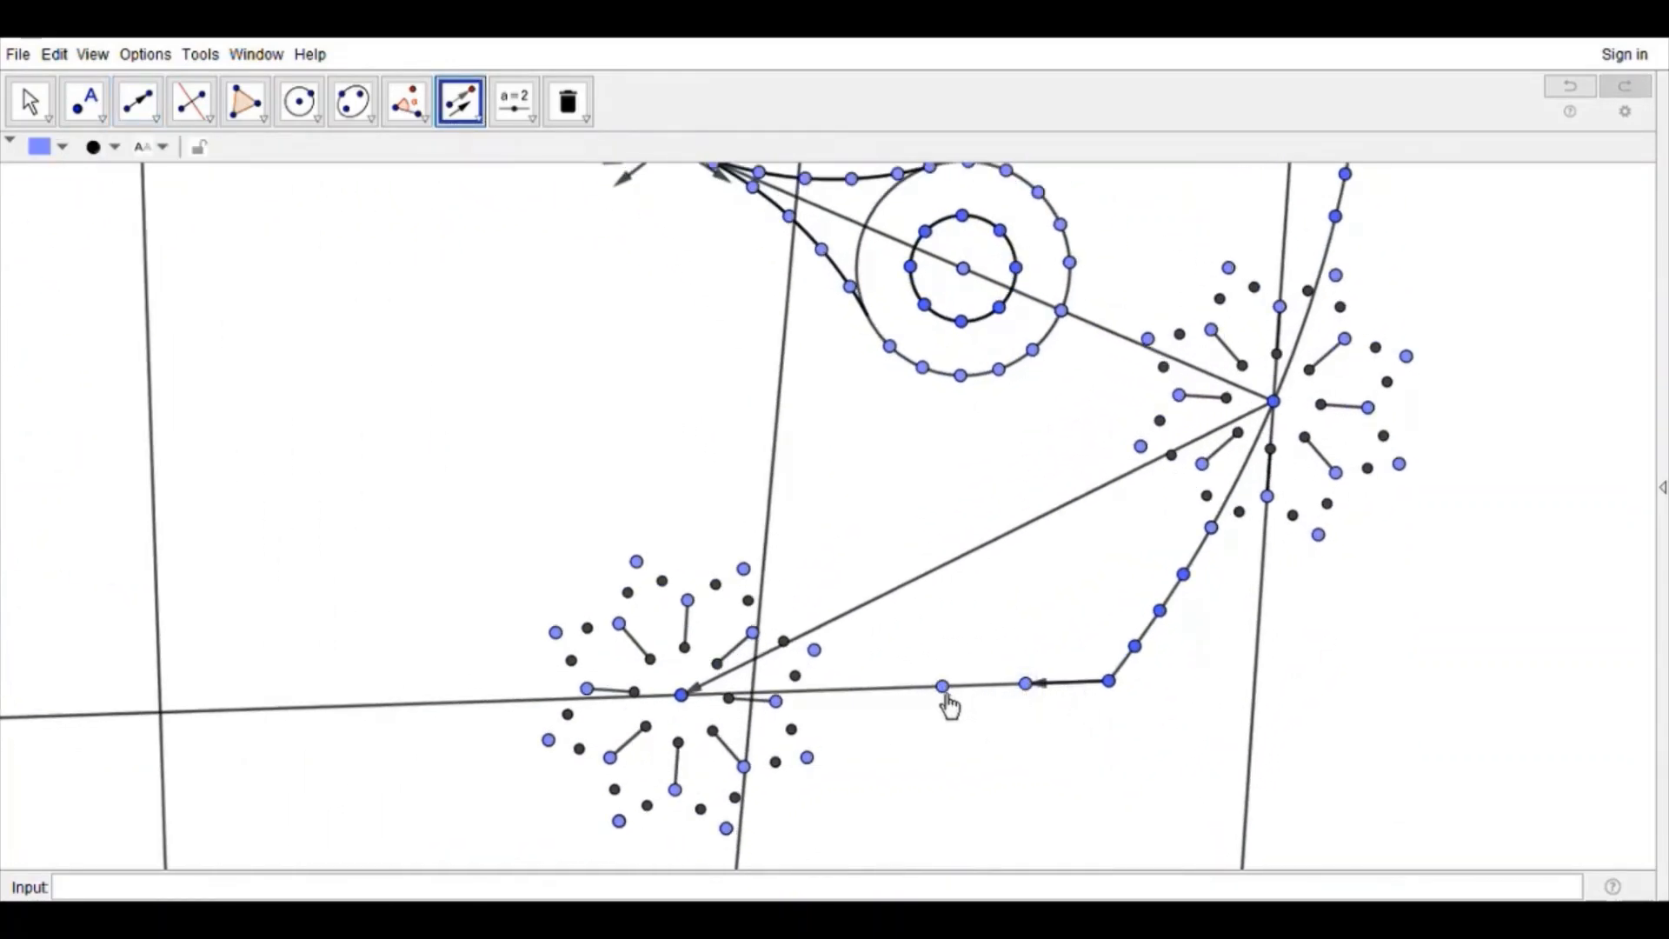
{"action": "left_click", "coordinate": [1083, 687]}
Step: Place a point on the base segment left of its spoke ring and translate it repeatedly by the short vector toward the bisector
{"action": "left_click", "coordinate": [85, 101]}
{"action": "left_click", "coordinate": [470, 702]}
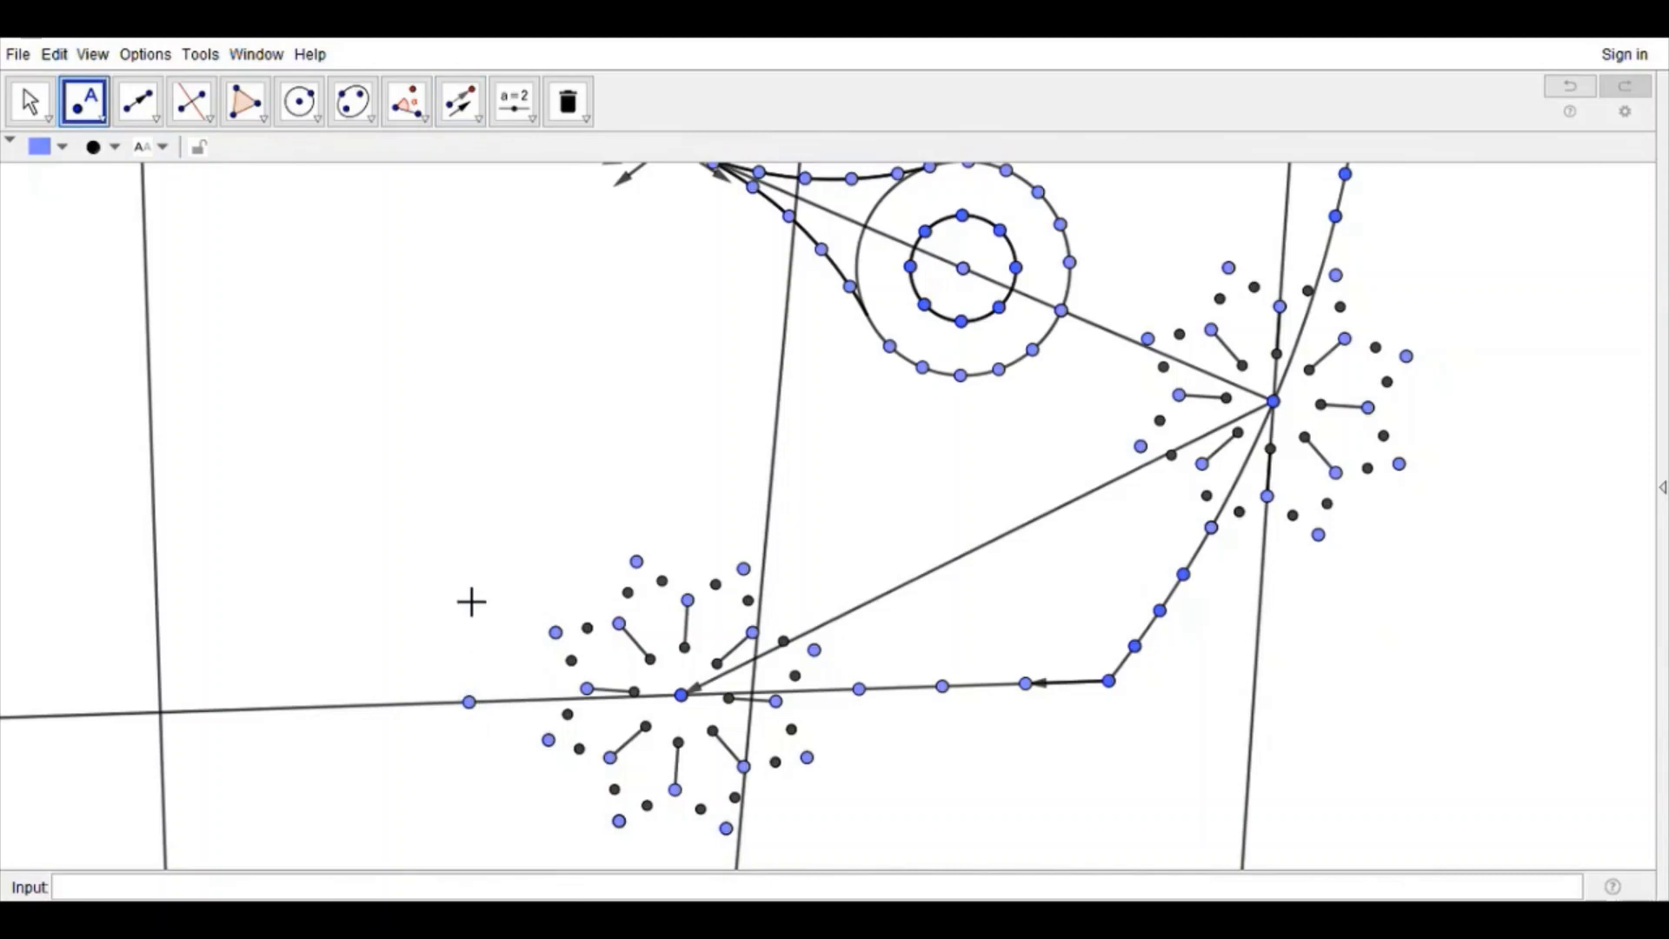
{"action": "left_click", "coordinate": [460, 102]}
{"action": "left_click", "coordinate": [471, 703]}
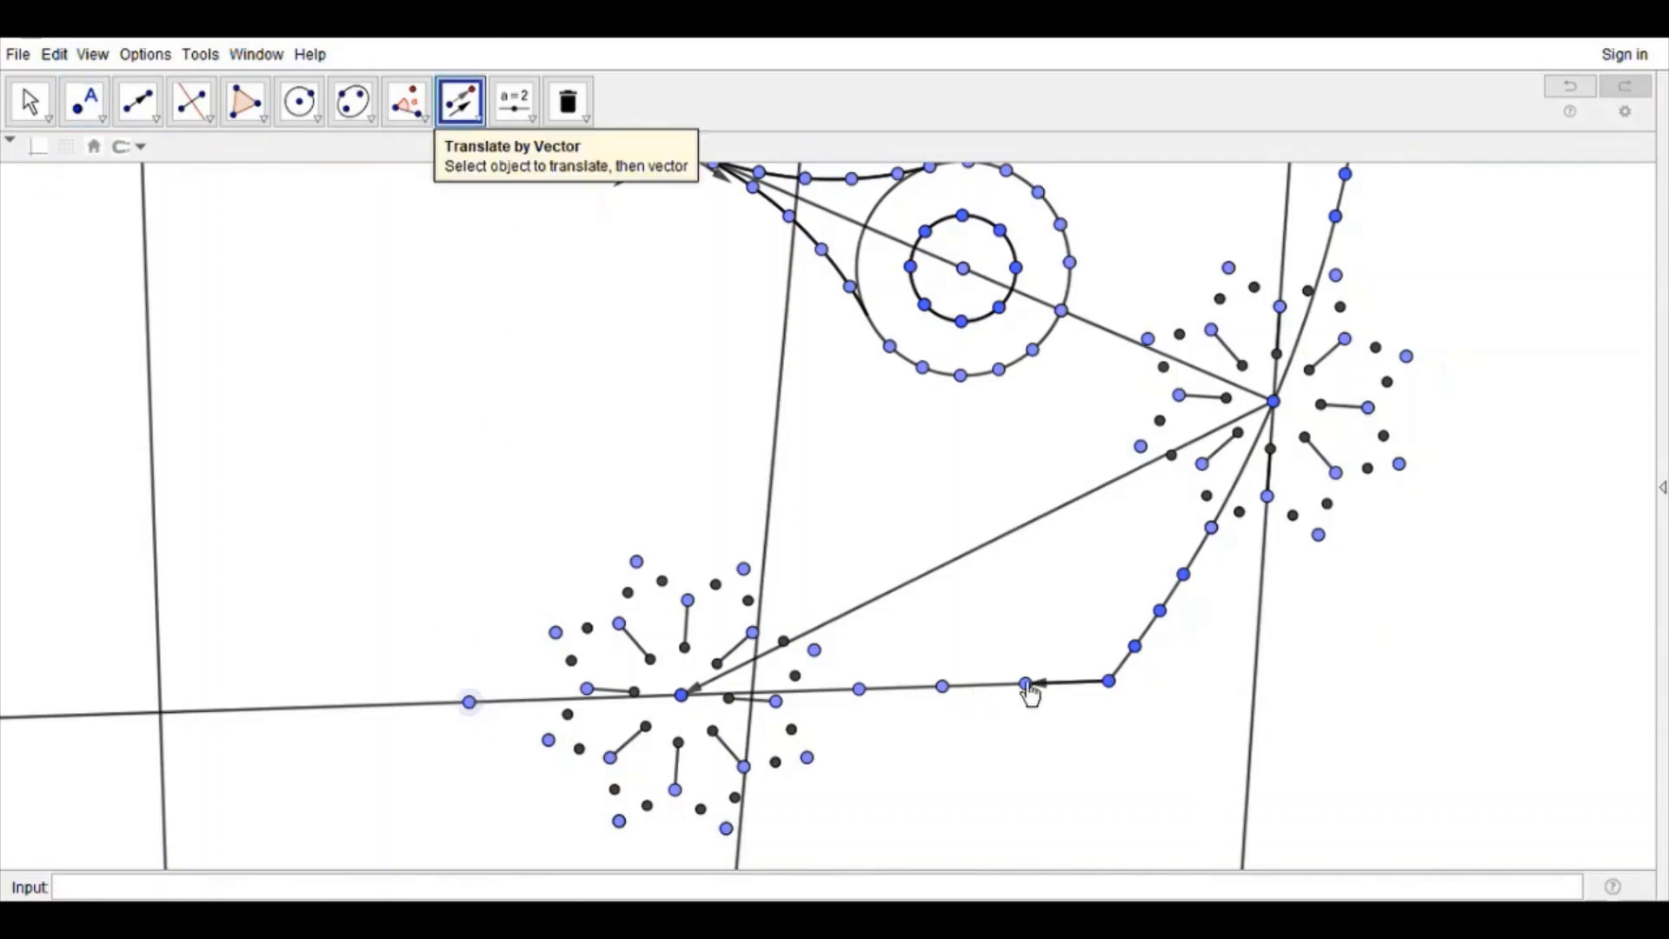
{"action": "left_click", "coordinate": [1074, 691]}
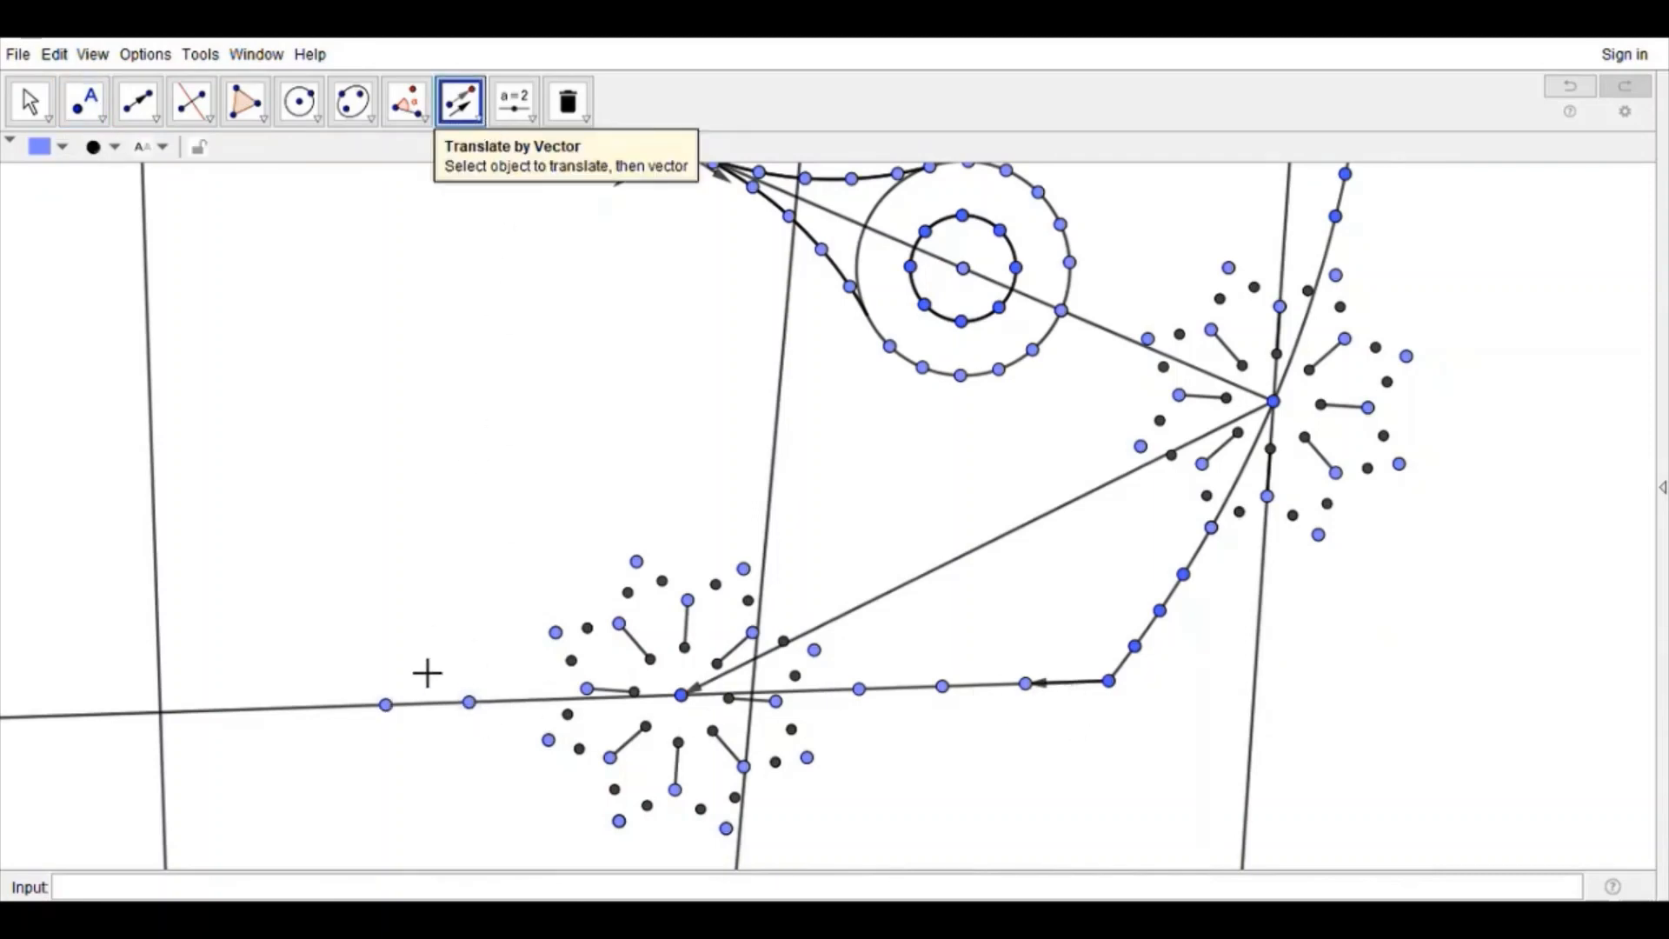
{"action": "left_click", "coordinate": [386, 704]}
{"action": "left_click", "coordinate": [1080, 698]}
{"action": "left_click", "coordinate": [1075, 696]}
Step: Reflect the base segment's spoke ring and chain points about the perpendicular bisector to fill the left half of the base
{"action": "left_click", "coordinate": [29, 101]}
{"action": "scroll", "coordinate": [354, 515], "scroll_direction": "down", "scroll_amount": 2}
{"action": "scroll", "coordinate": [354, 515], "scroll_direction": "down", "scroll_amount": 5}
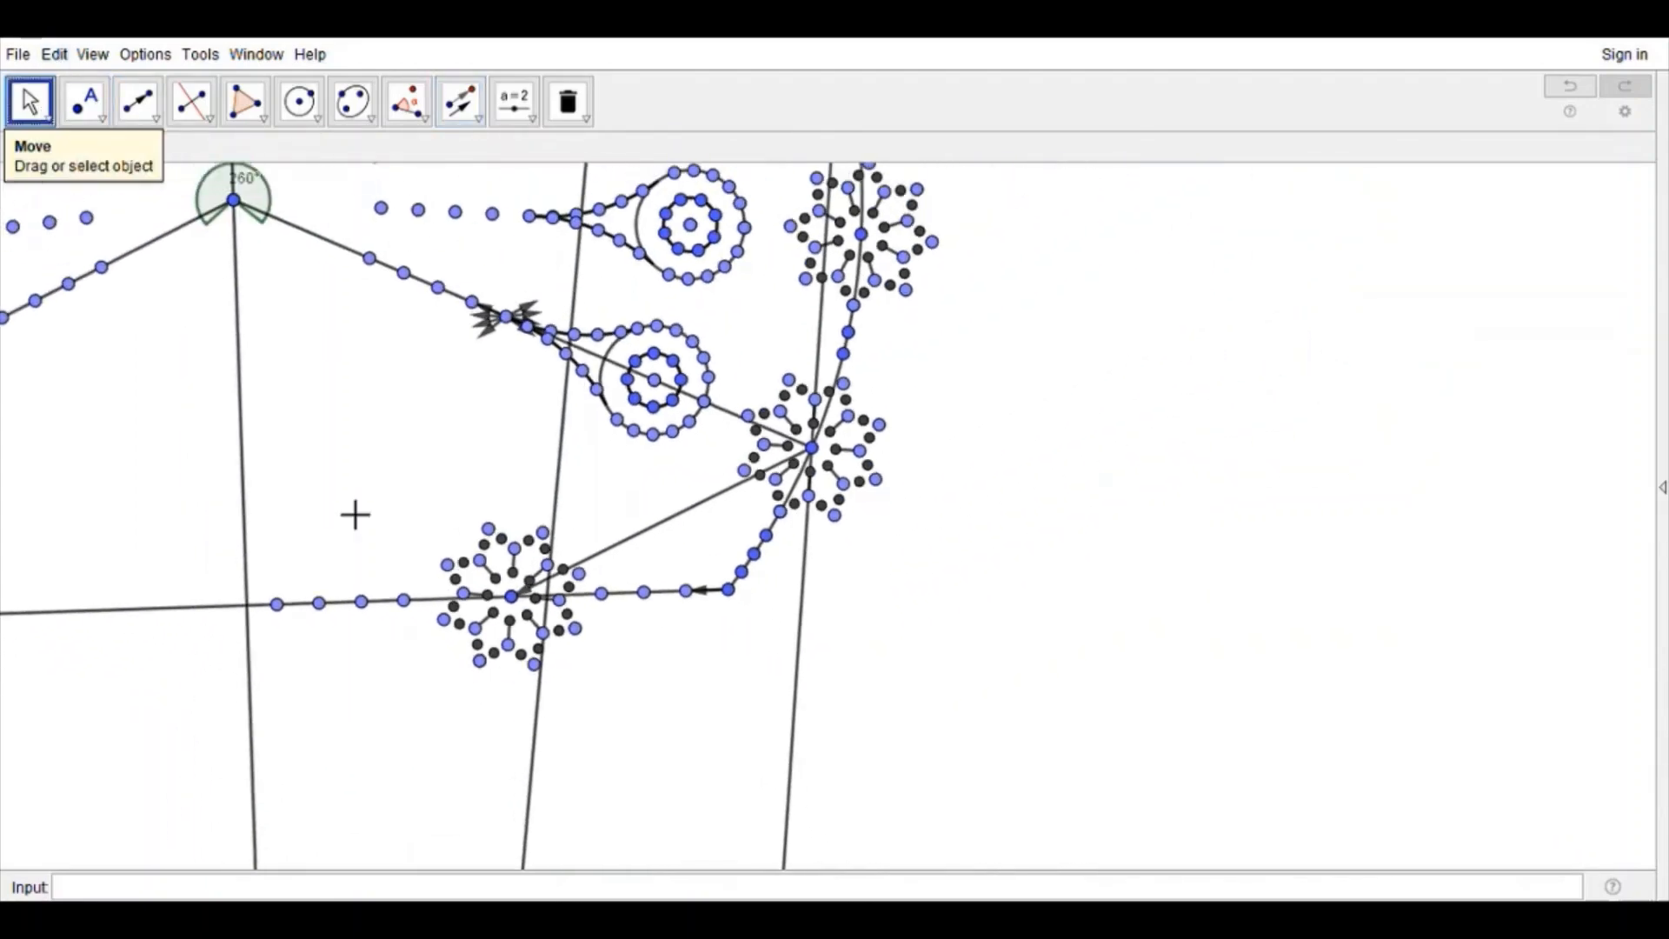
{"action": "left_click_drag", "start_coordinate": [362, 494], "coordinate": [772, 732]}
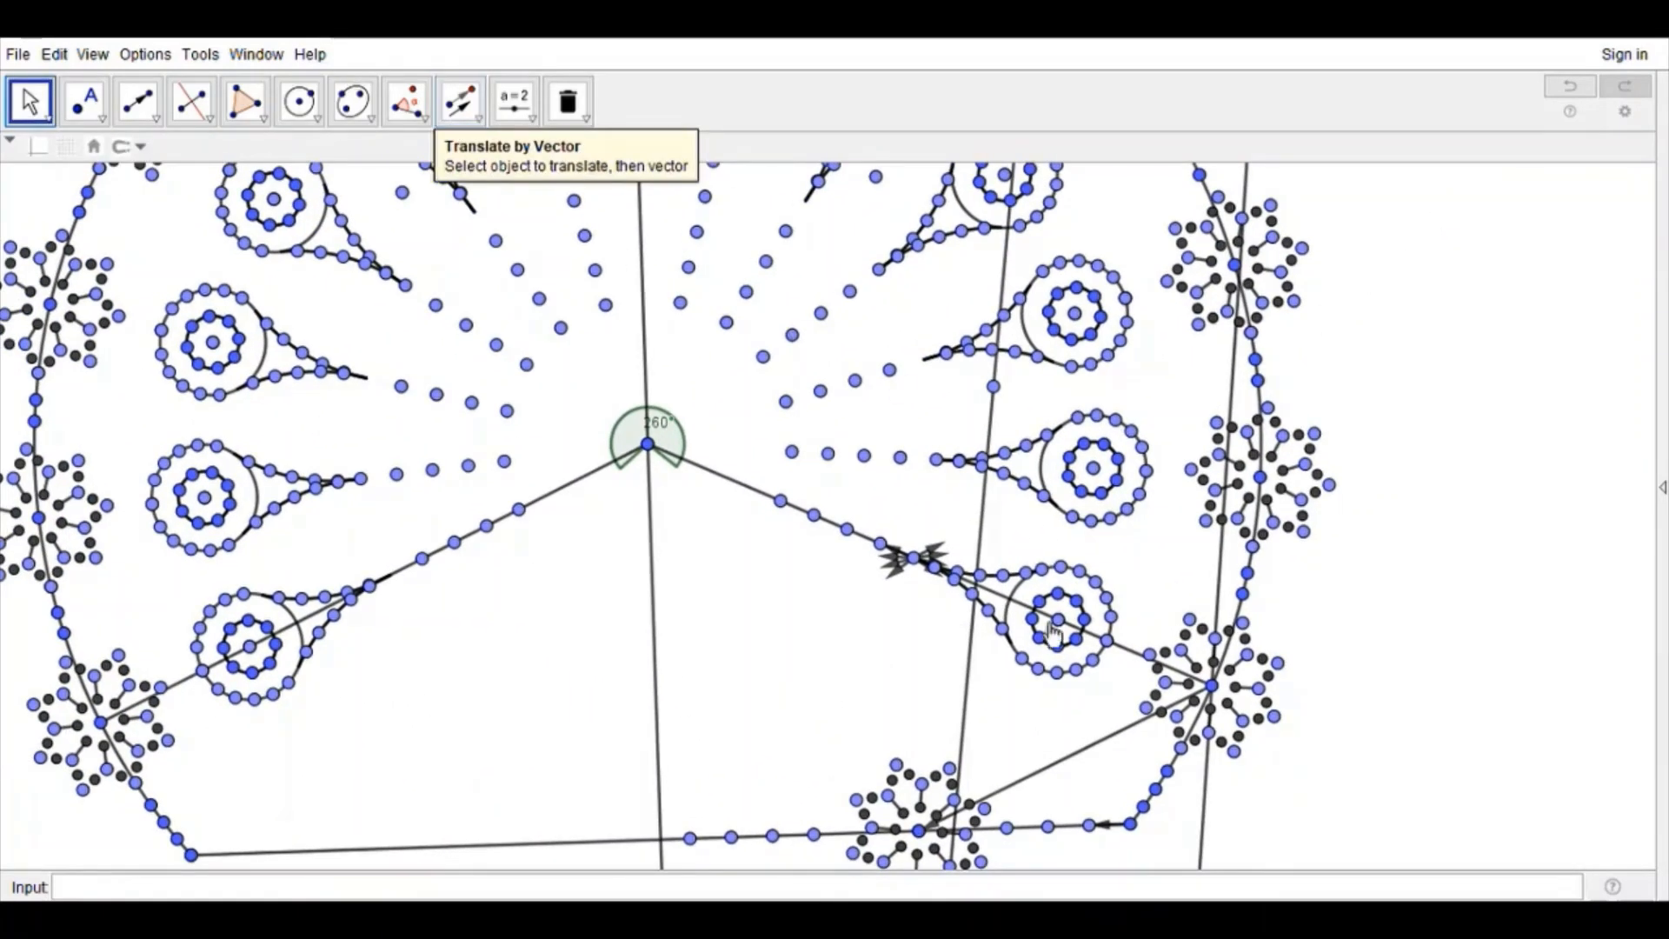
{"action": "left_click_drag", "start_coordinate": [803, 667], "coordinate": [728, 545]}
{"action": "left_click", "coordinate": [461, 102]}
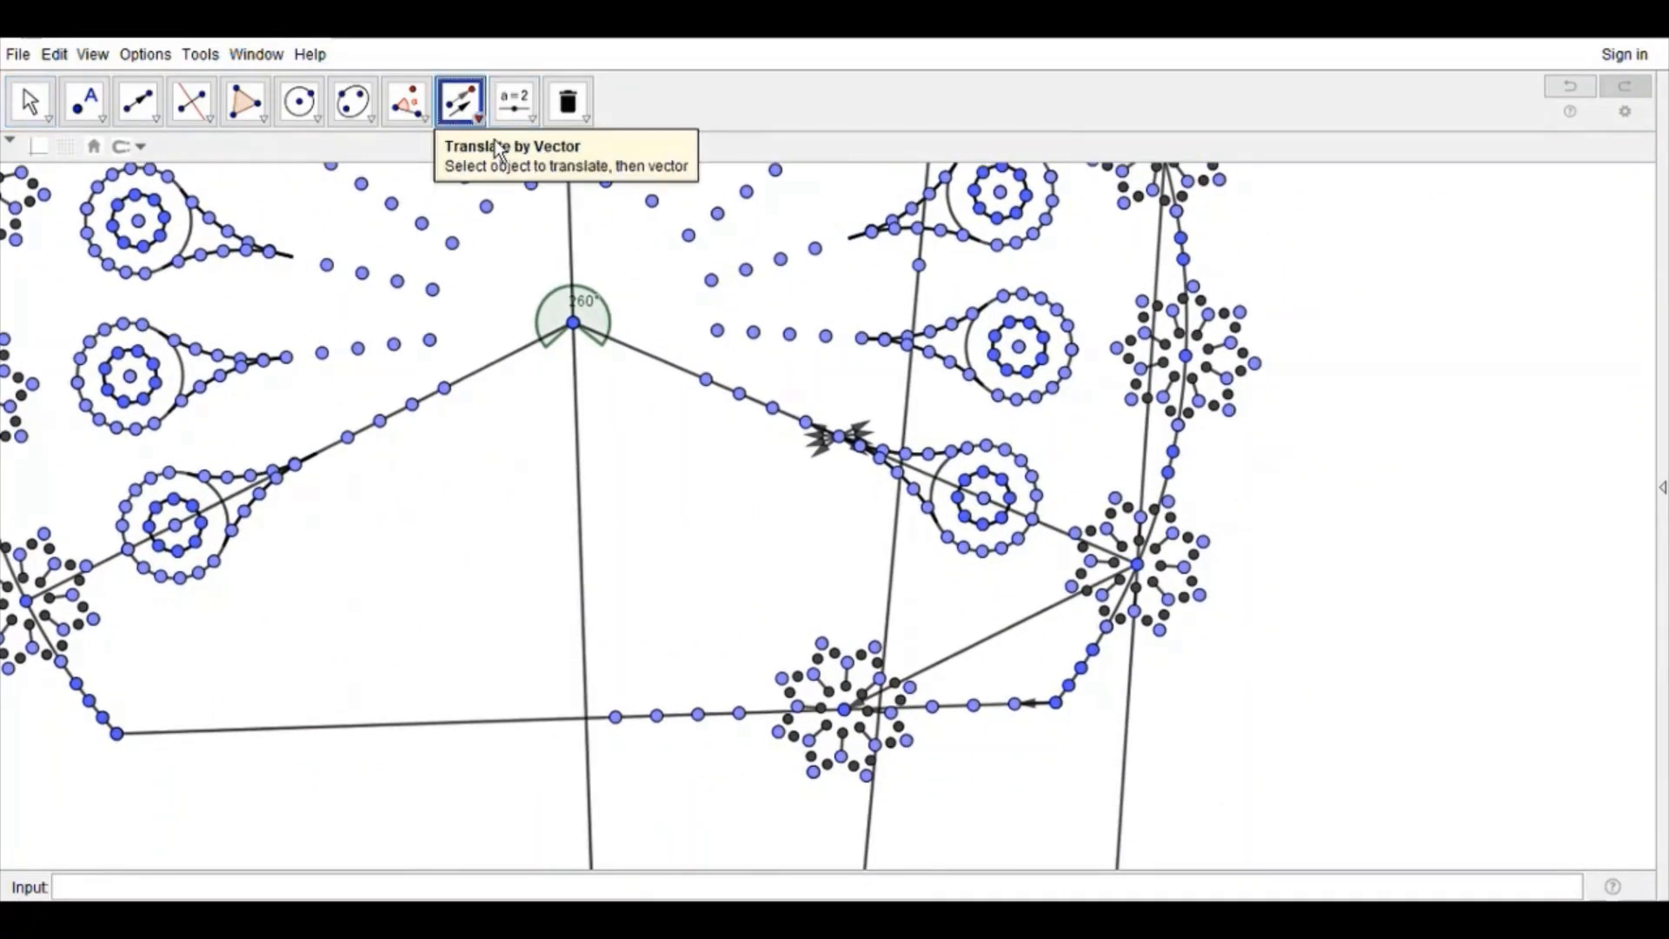
{"action": "left_click_drag", "start_coordinate": [1053, 801], "coordinate": [573, 596]}
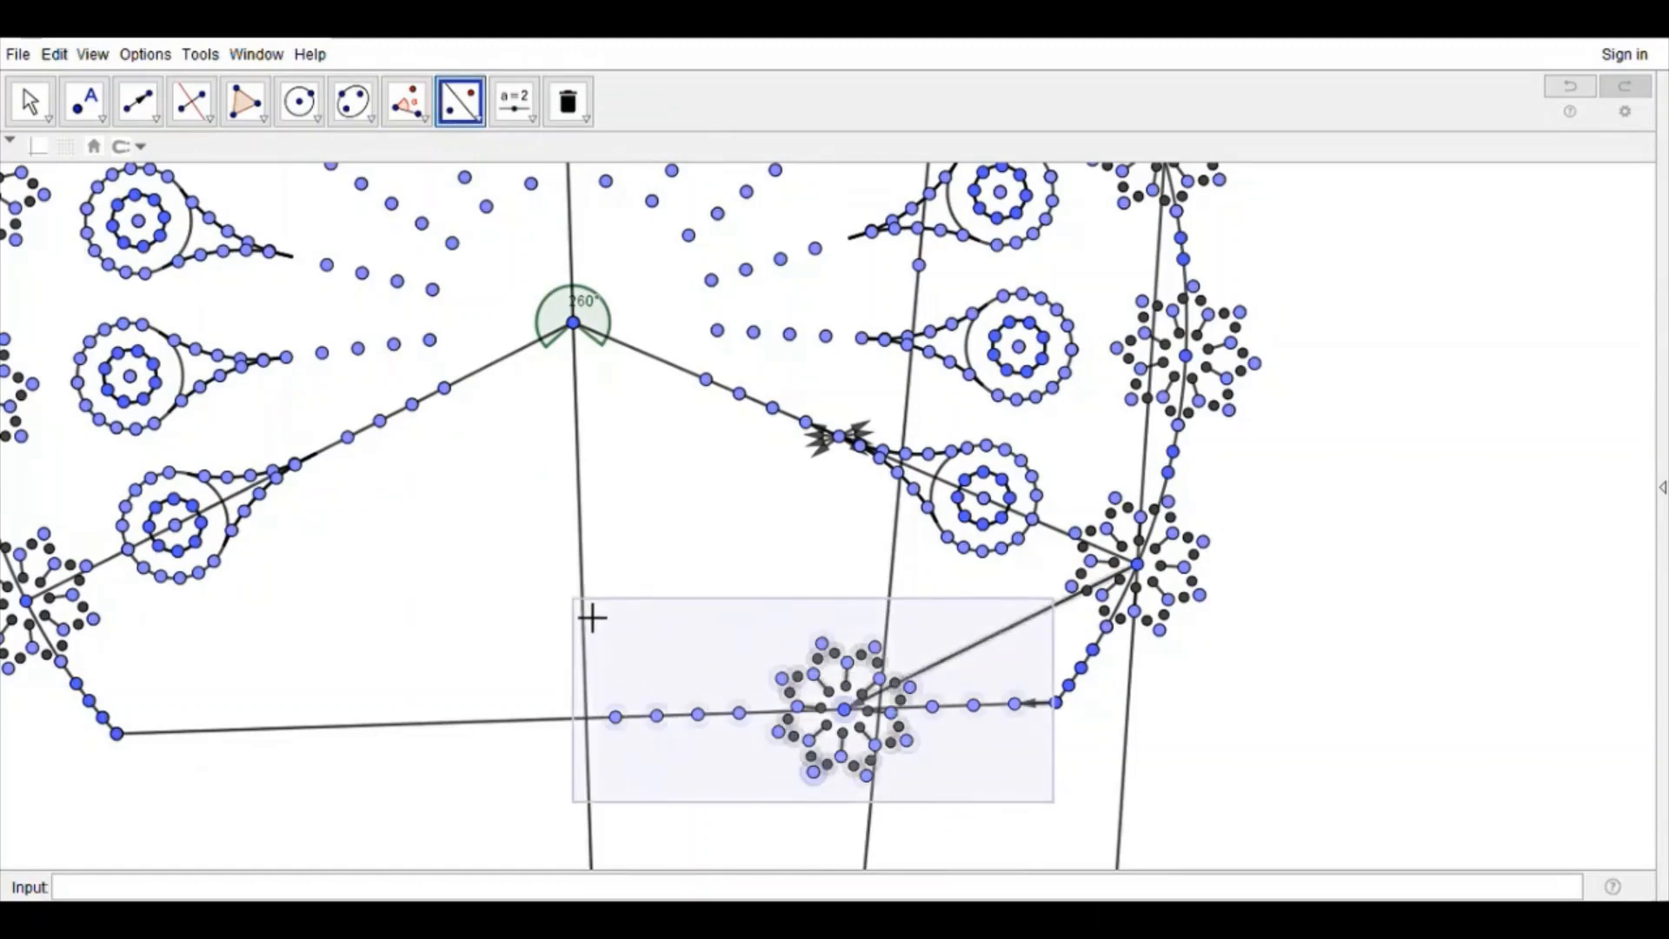
{"action": "left_click", "coordinate": [589, 533]}
{"action": "left_click", "coordinate": [28, 102]}
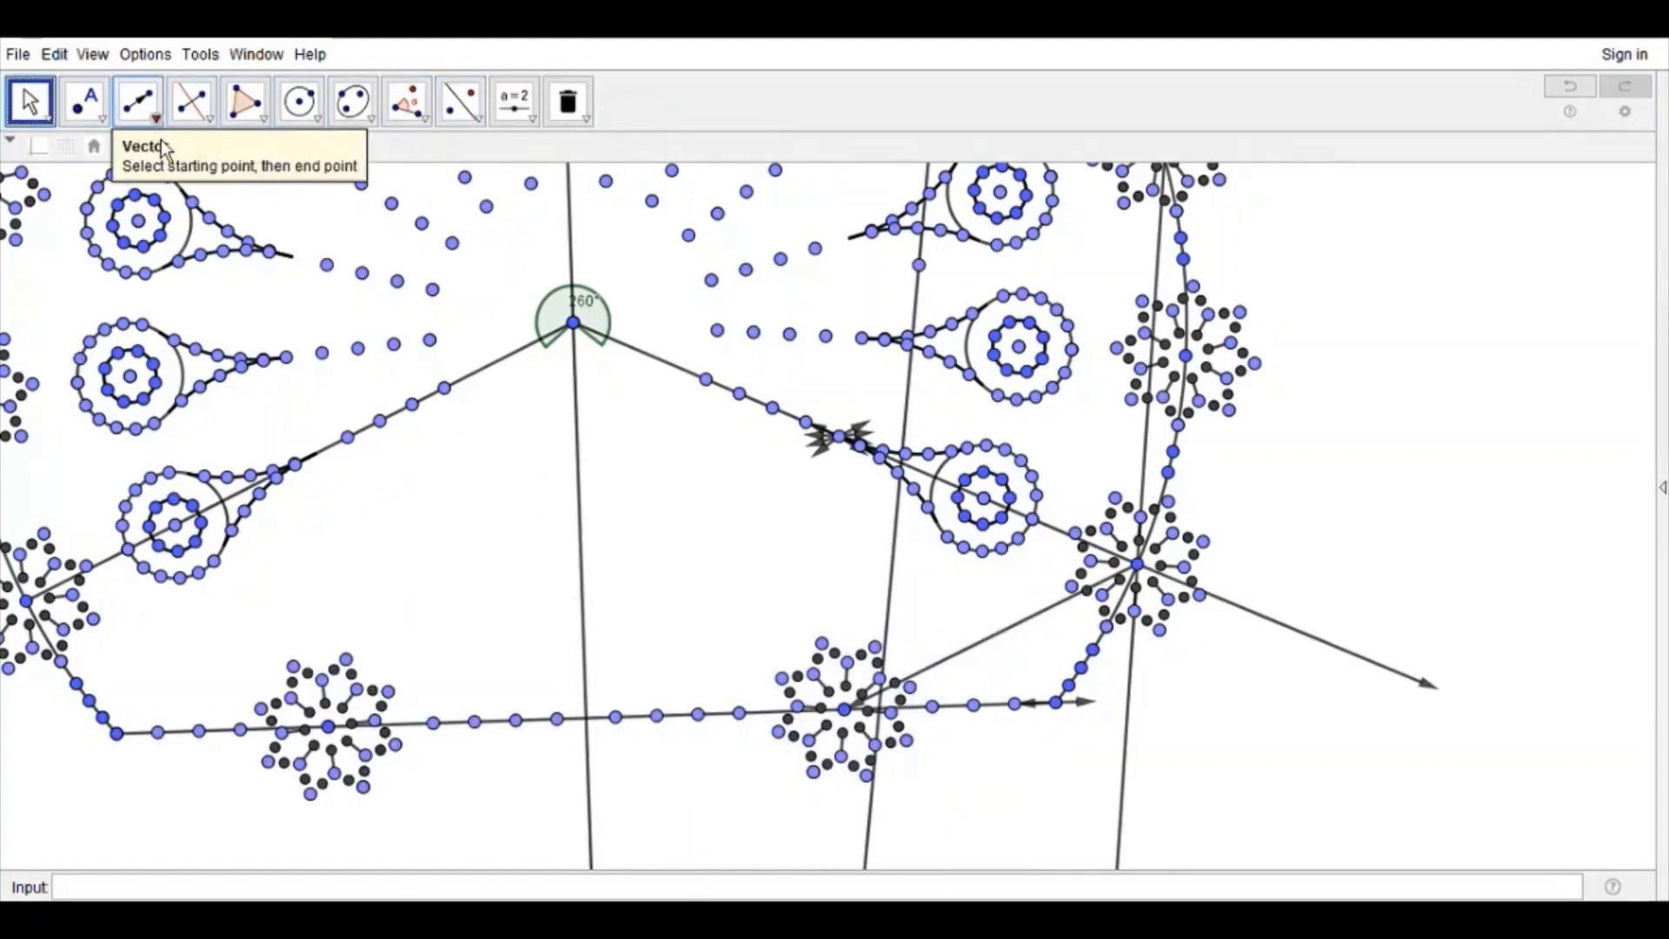
Step: Draw a segment from the top of the right base spoke ring to the arc's center and place a short vector on it
{"action": "left_click", "coordinate": [138, 102]}
{"action": "left_click", "coordinate": [822, 644]}
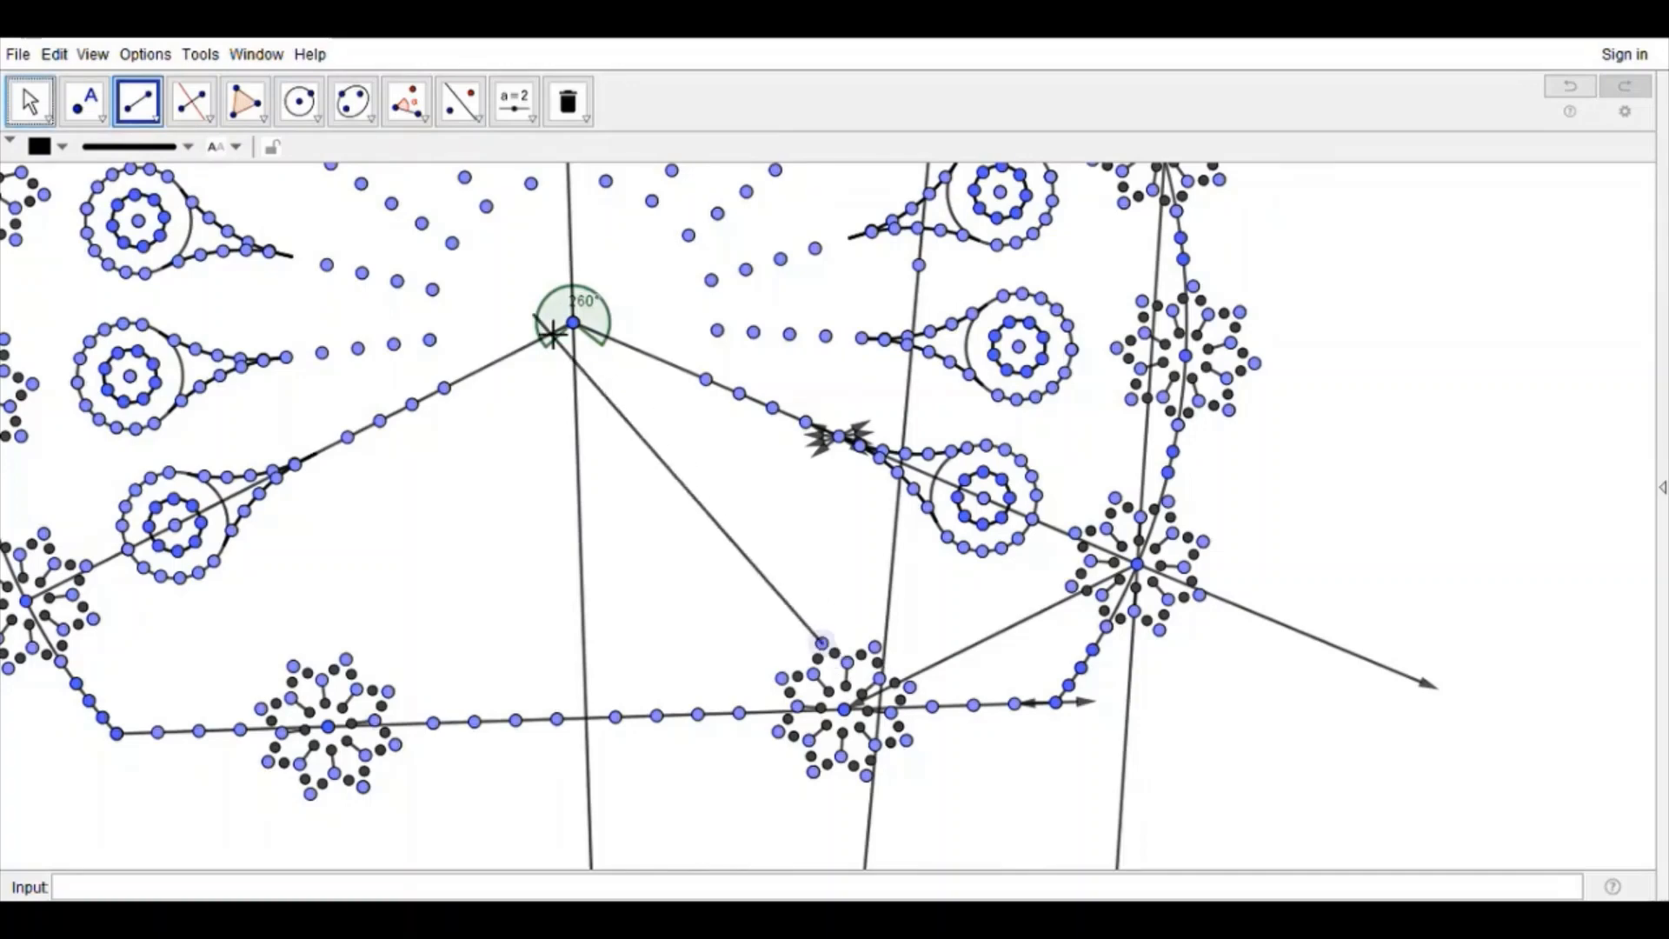
{"action": "left_click", "coordinate": [573, 322]}
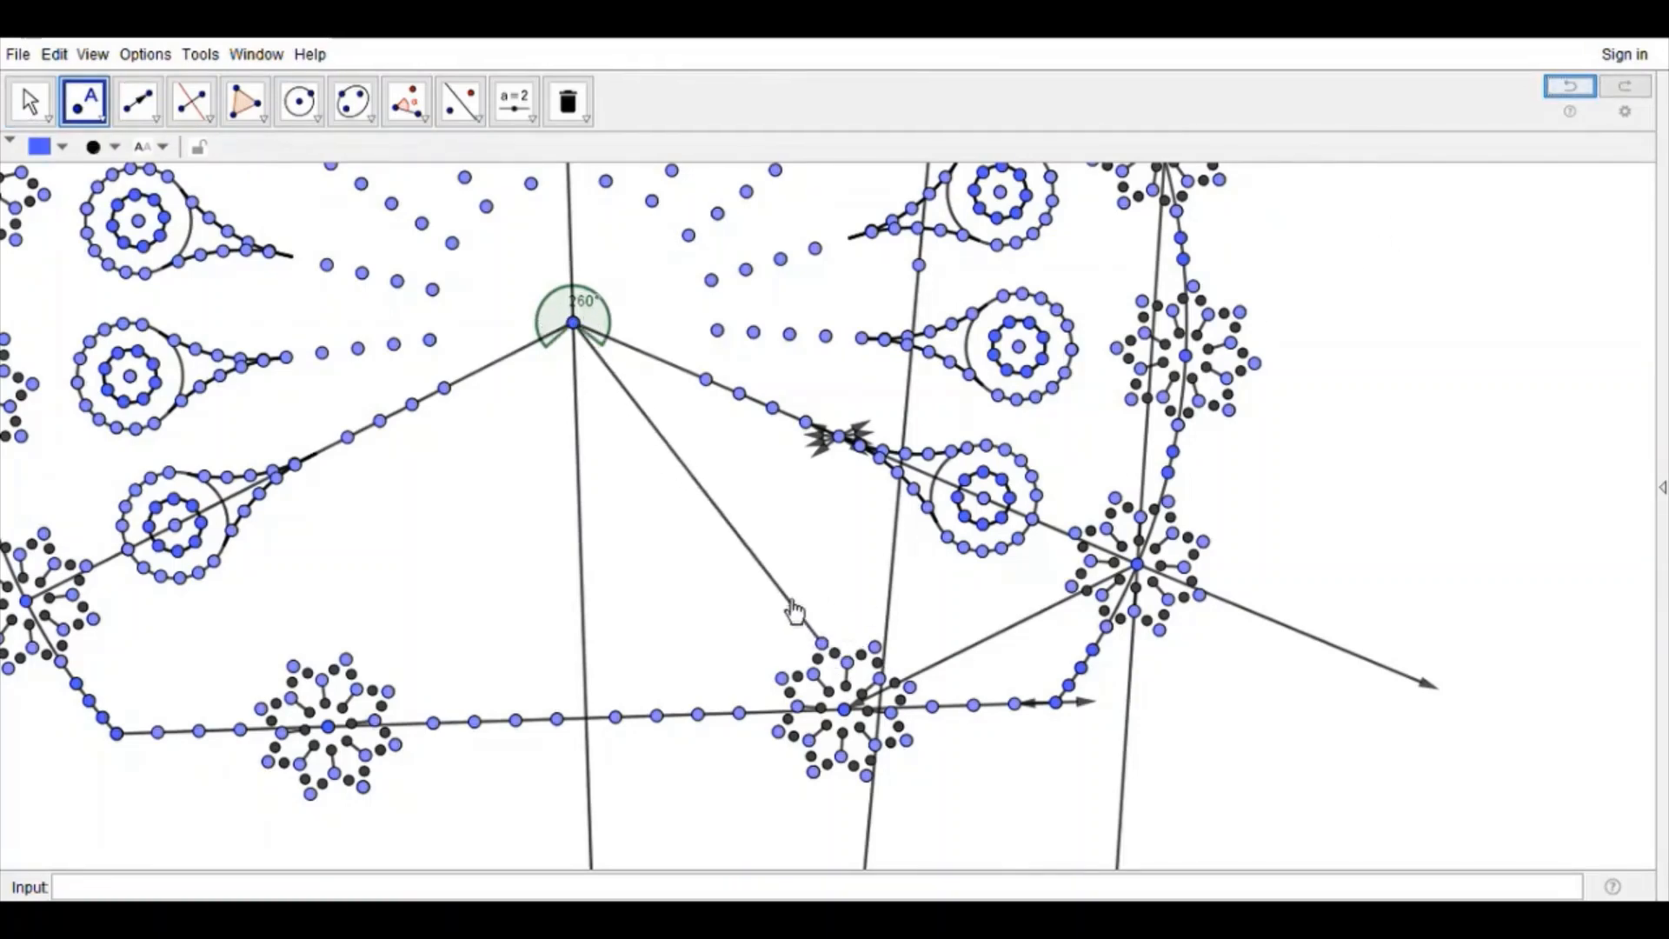
{"action": "left_click", "coordinate": [786, 597]}
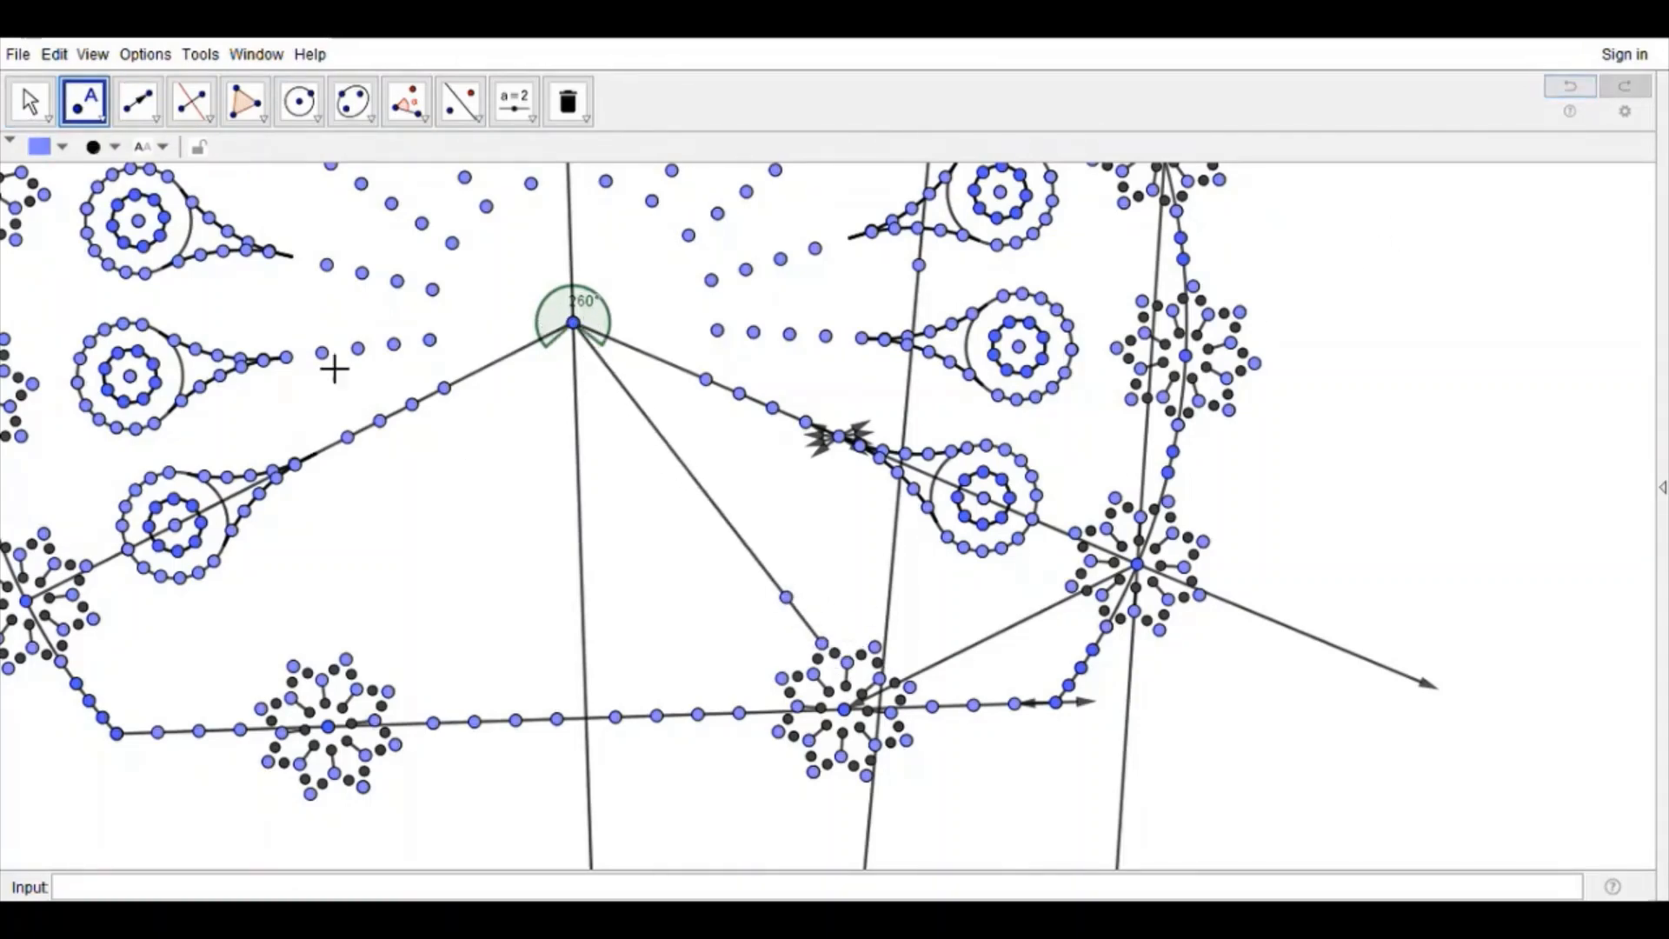
{"action": "left_click", "coordinate": [150, 111]}
{"action": "left_click", "coordinate": [749, 549]}
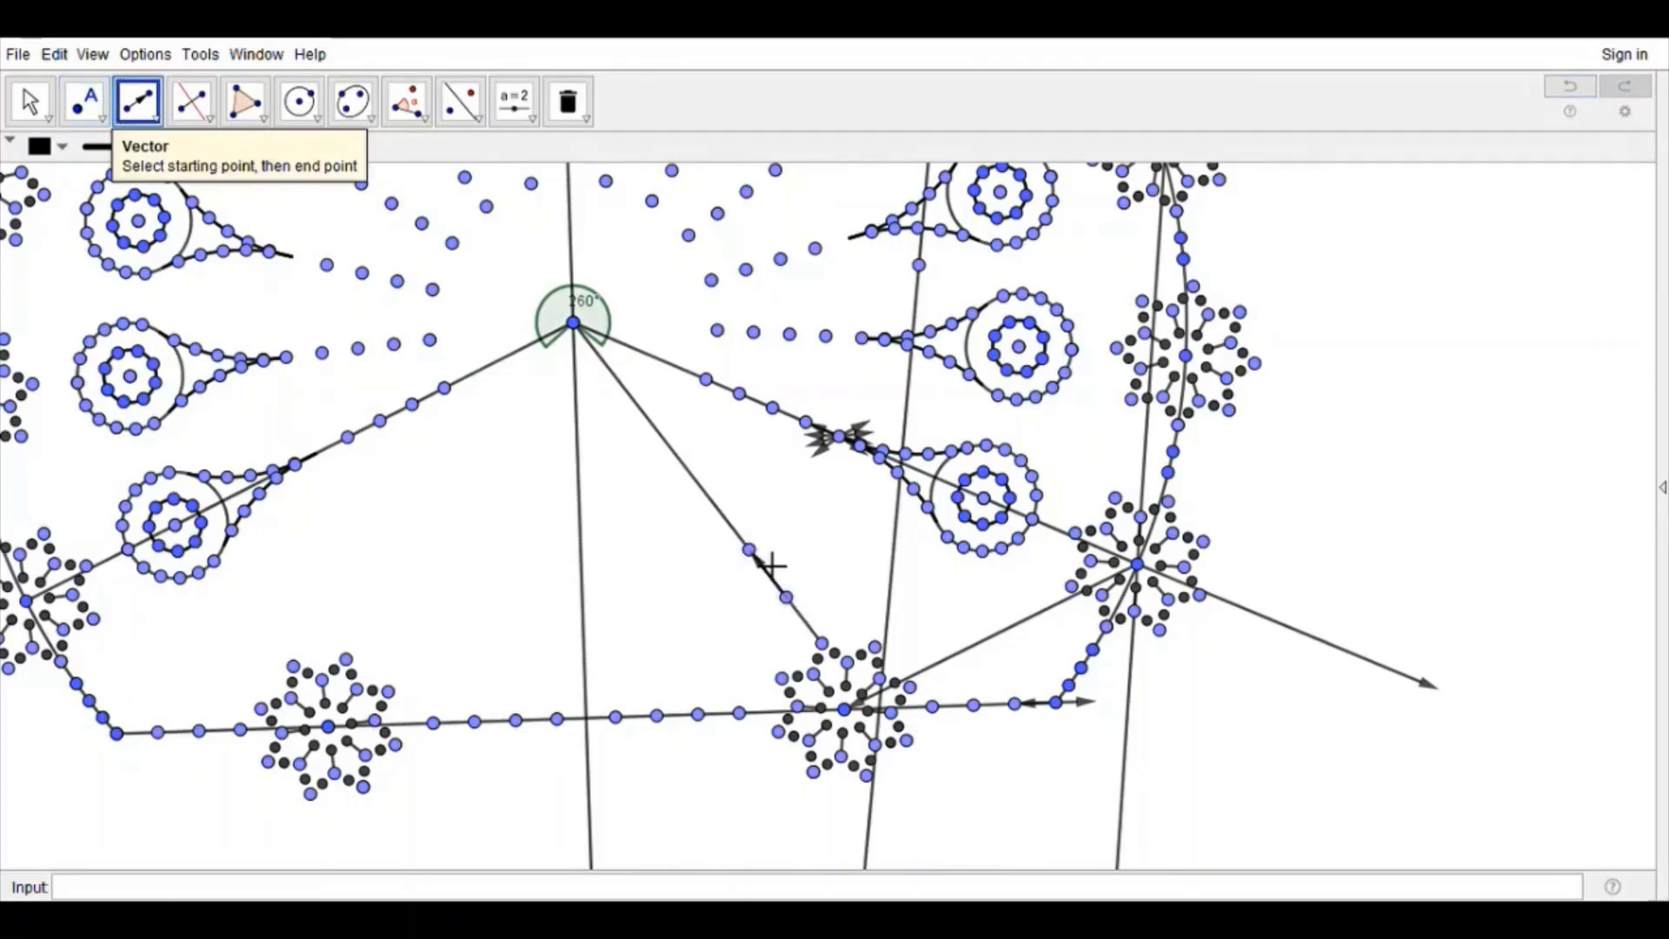
Step: Translate points repeatedly by the short vector to continue the chain along the segment toward the arc's center
{"action": "left_click", "coordinate": [460, 101]}
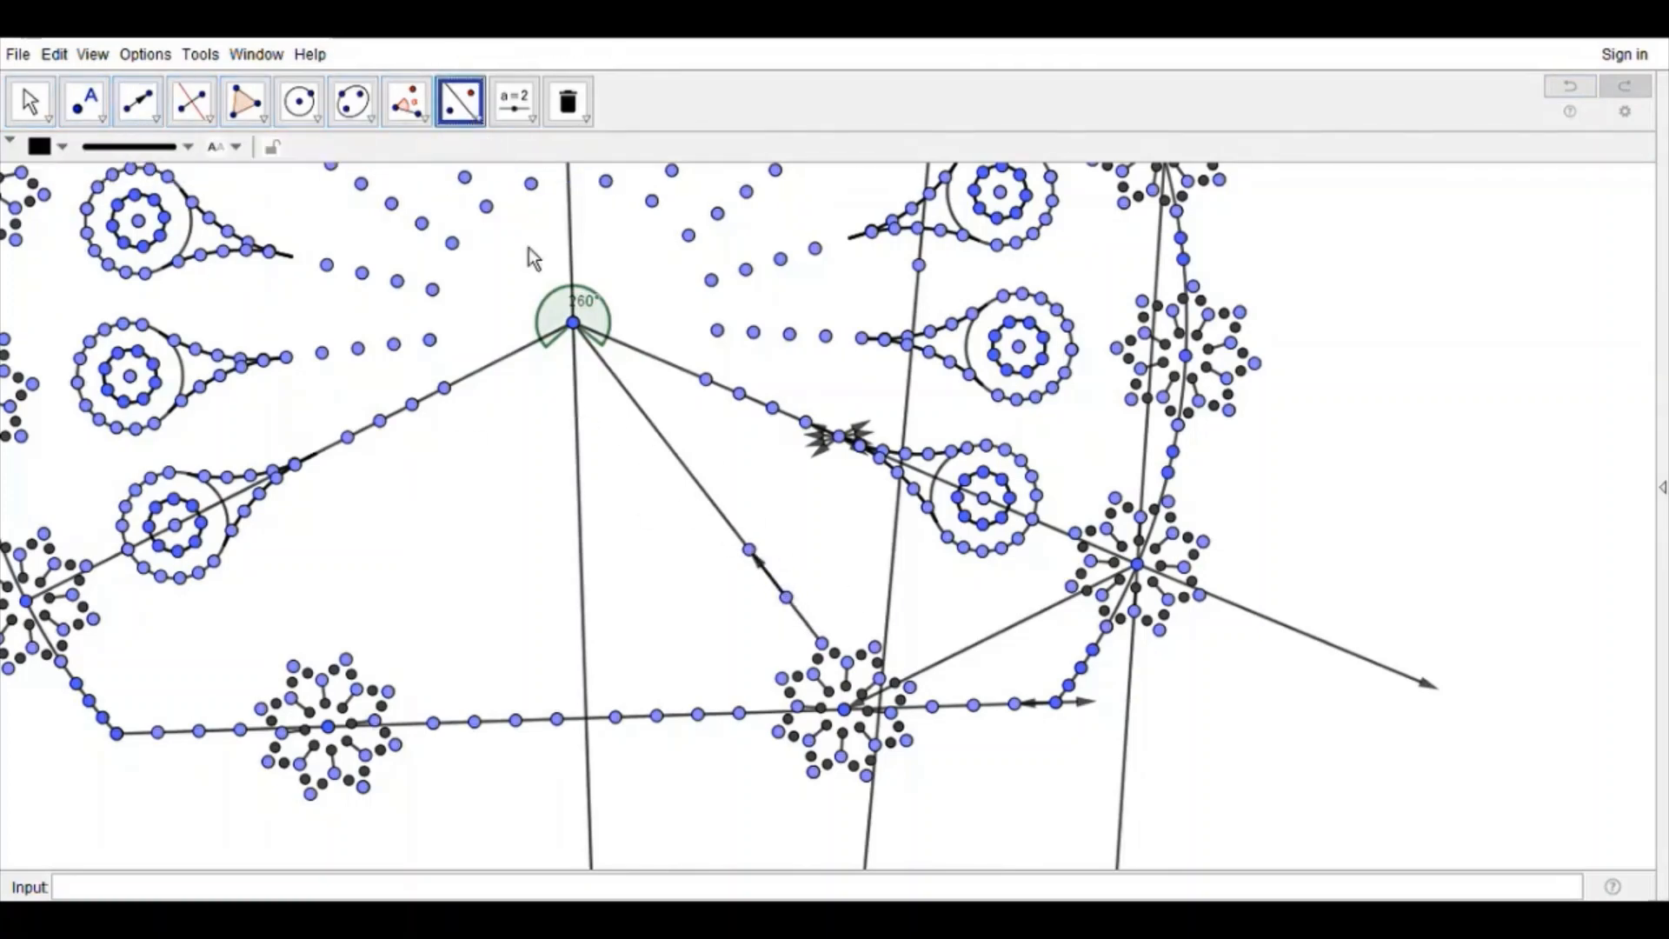
{"action": "left_click", "coordinate": [750, 549]}
{"action": "left_click", "coordinate": [771, 578]}
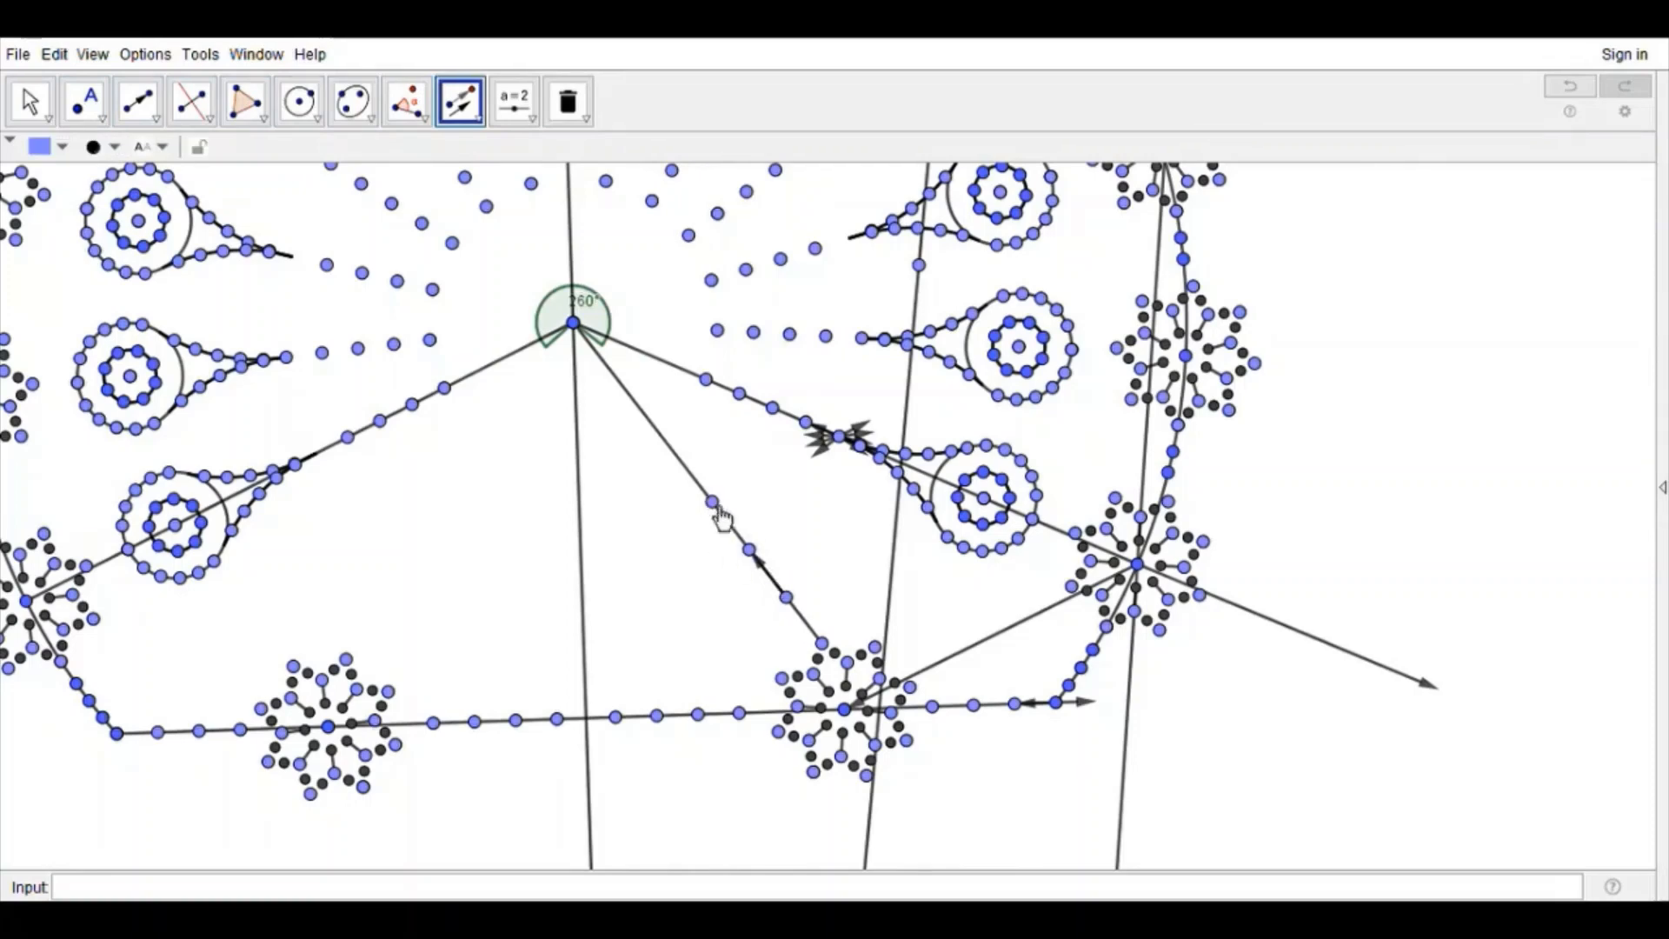
{"action": "left_click", "coordinate": [713, 502]}
{"action": "left_click", "coordinate": [772, 577]}
{"action": "left_click", "coordinate": [676, 454]}
{"action": "left_click", "coordinate": [772, 576]}
{"action": "left_click", "coordinate": [31, 102]}
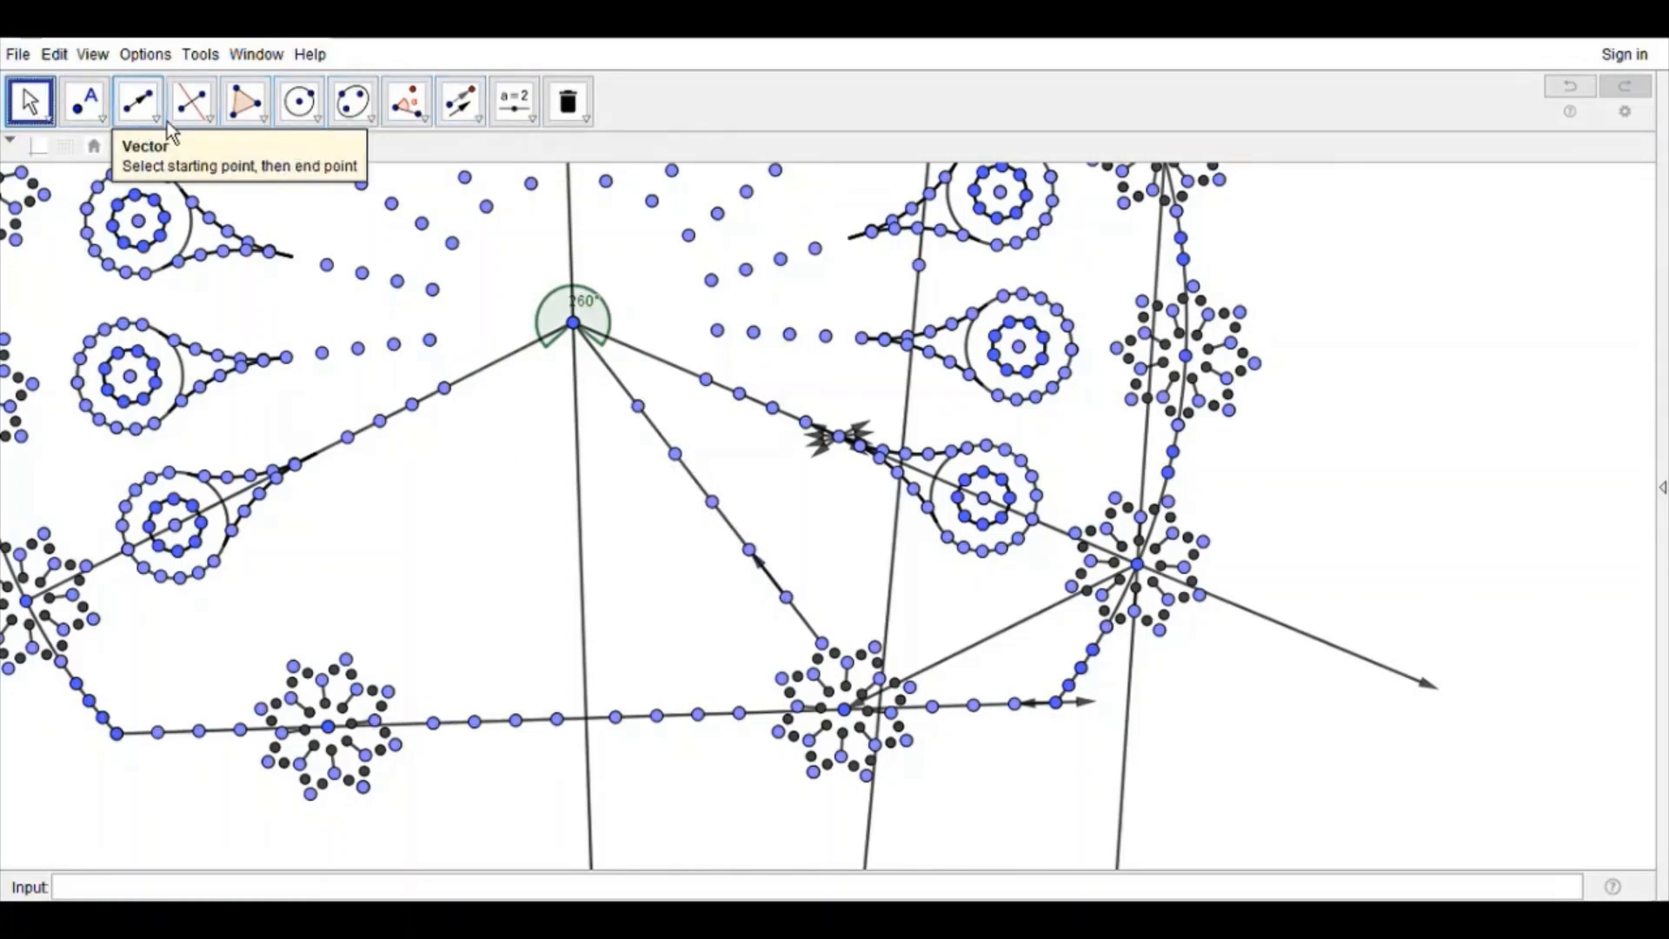
Step: Reflect the chain points between the arc's center and the right base spoke ring about the perpendicular bisector
{"action": "left_click", "coordinate": [460, 102]}
{"action": "left_click_drag", "start_coordinate": [833, 612], "coordinate": [584, 389]}
{"action": "left_click", "coordinate": [578, 493]}
{"action": "key", "text": "Escape"}
{"action": "scroll", "coordinate": [574, 565], "scroll_direction": "down", "scroll_amount": 5}
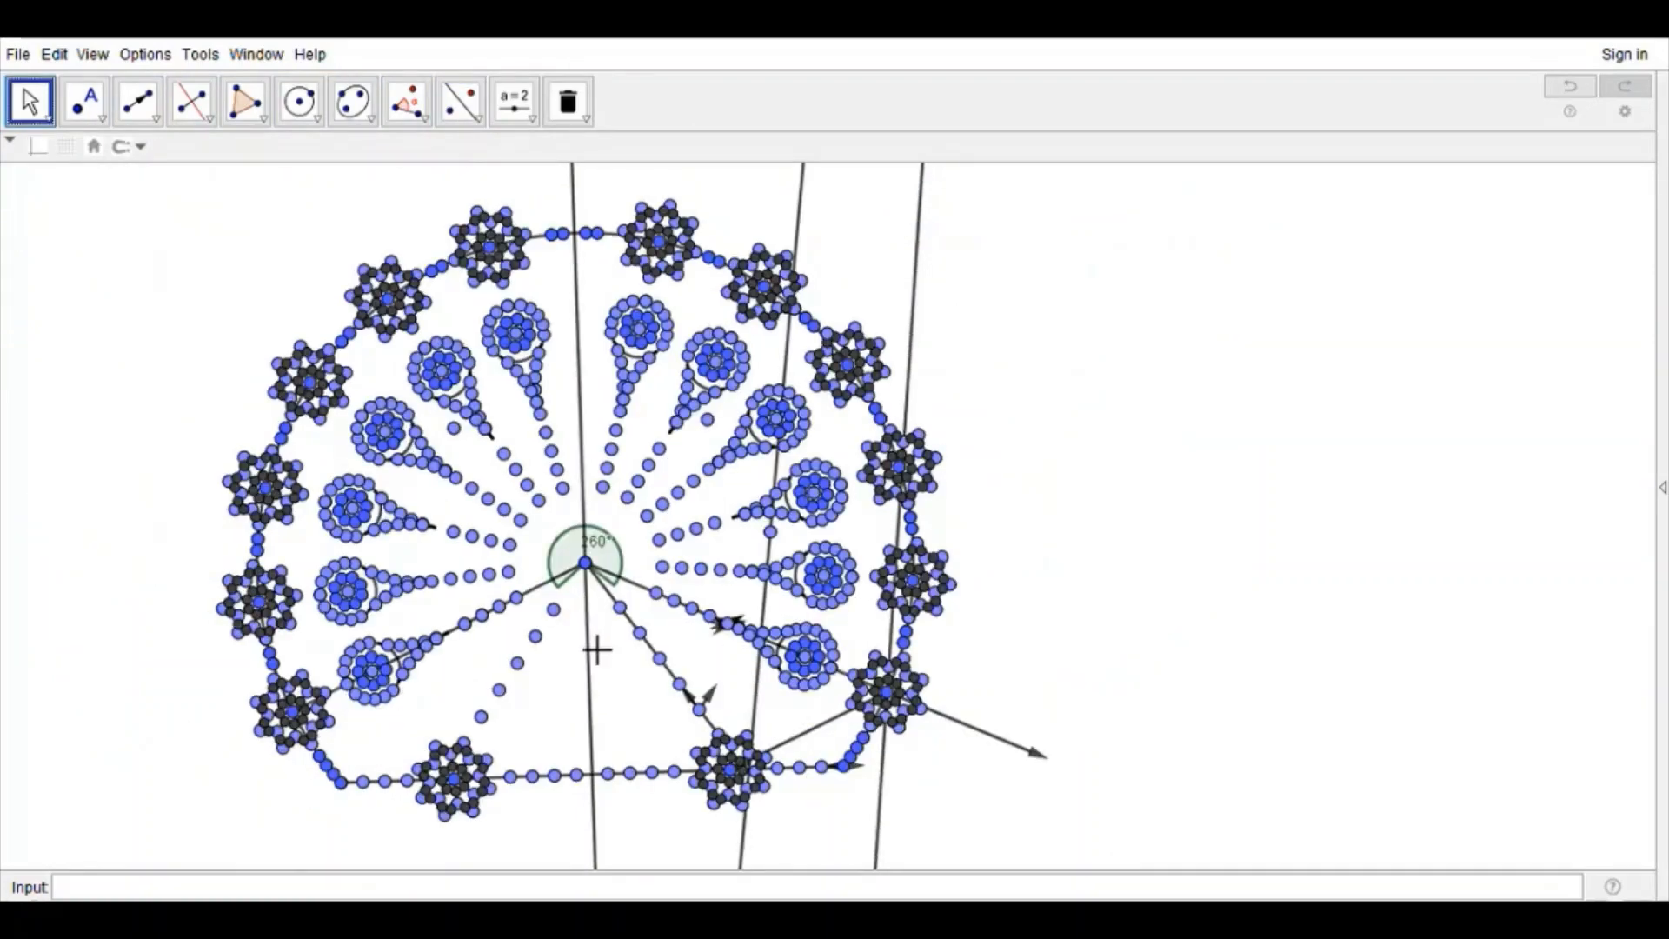
Step: Draw a circle around the large arc's center, passing through the inner ends of the two new point chains
{"action": "scroll", "coordinate": [592, 539], "scroll_direction": "up", "scroll_amount": 8}
{"action": "scroll", "coordinate": [599, 528], "scroll_direction": "up", "scroll_amount": 3}
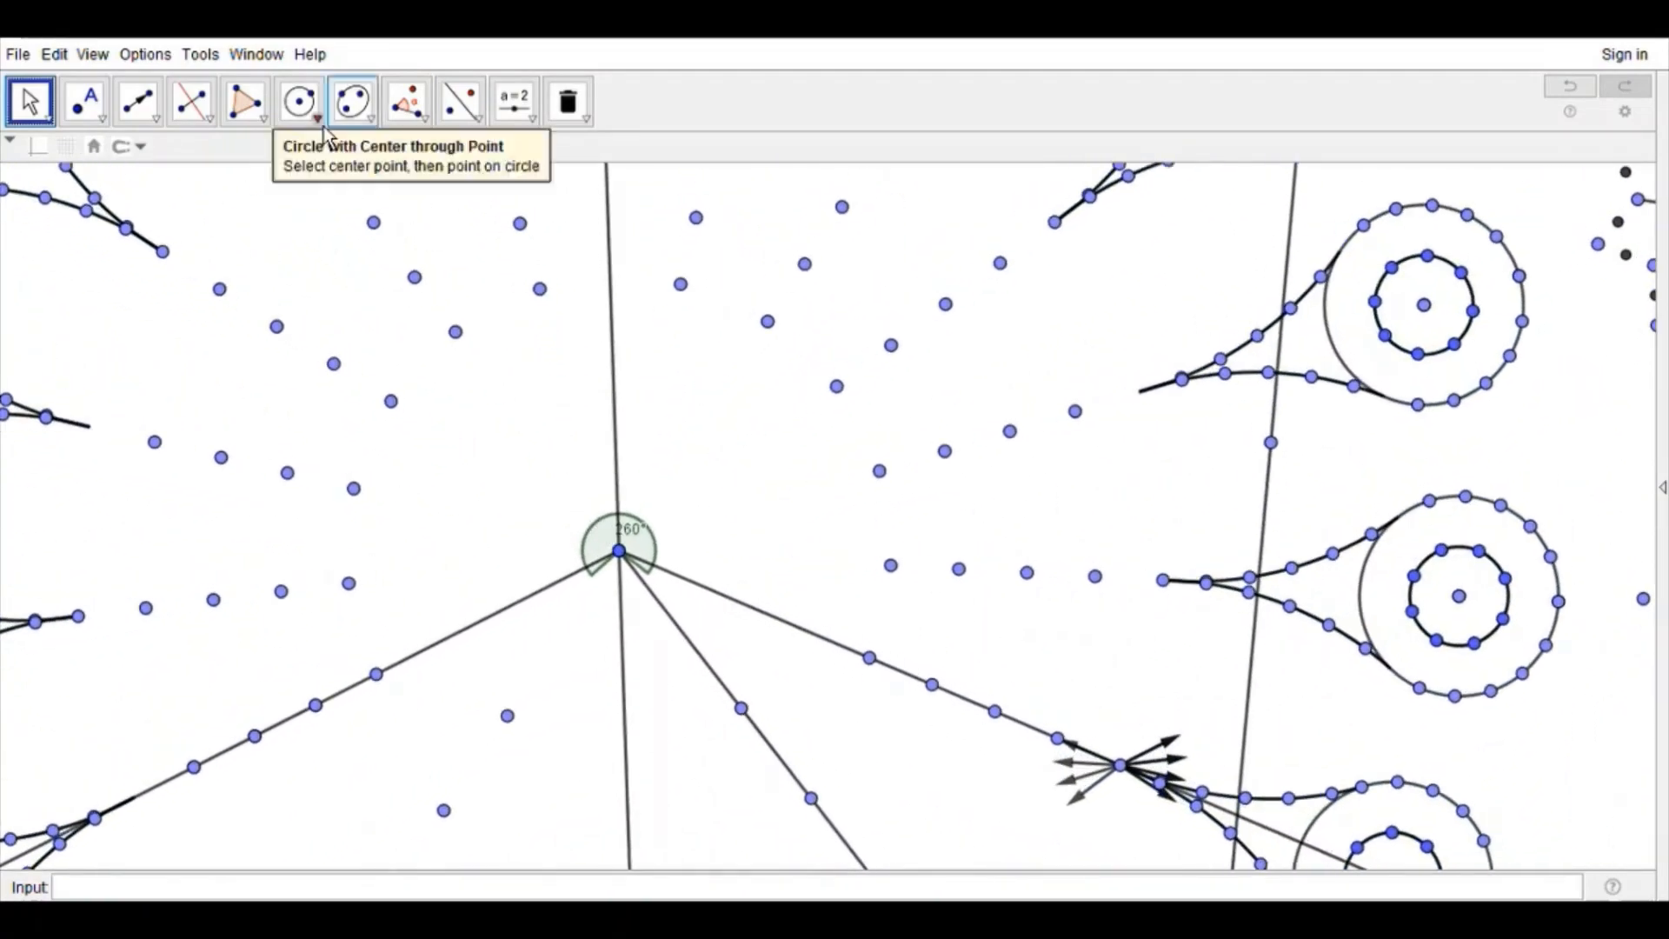
{"action": "left_click", "coordinate": [299, 100]}
{"action": "left_click", "coordinate": [619, 551]}
{"action": "left_click", "coordinate": [684, 367]}
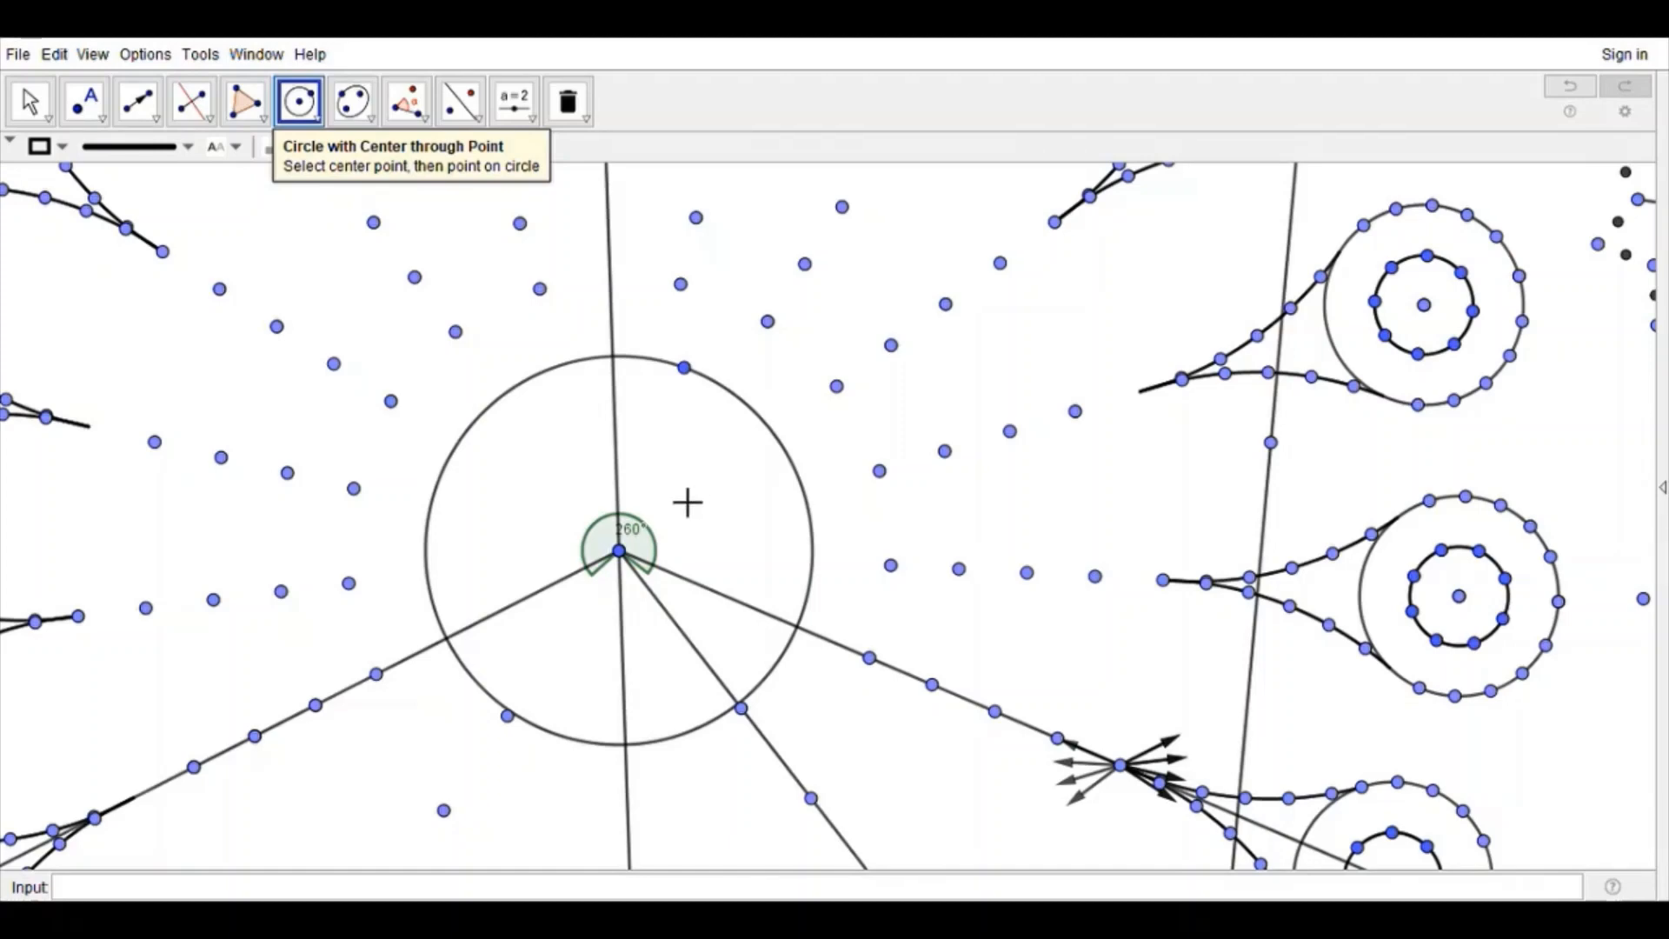
Step: Draw three small circles in the central circle's right half: one upper circle and two concentric circles just below it
{"action": "left_click", "coordinate": [682, 476]}
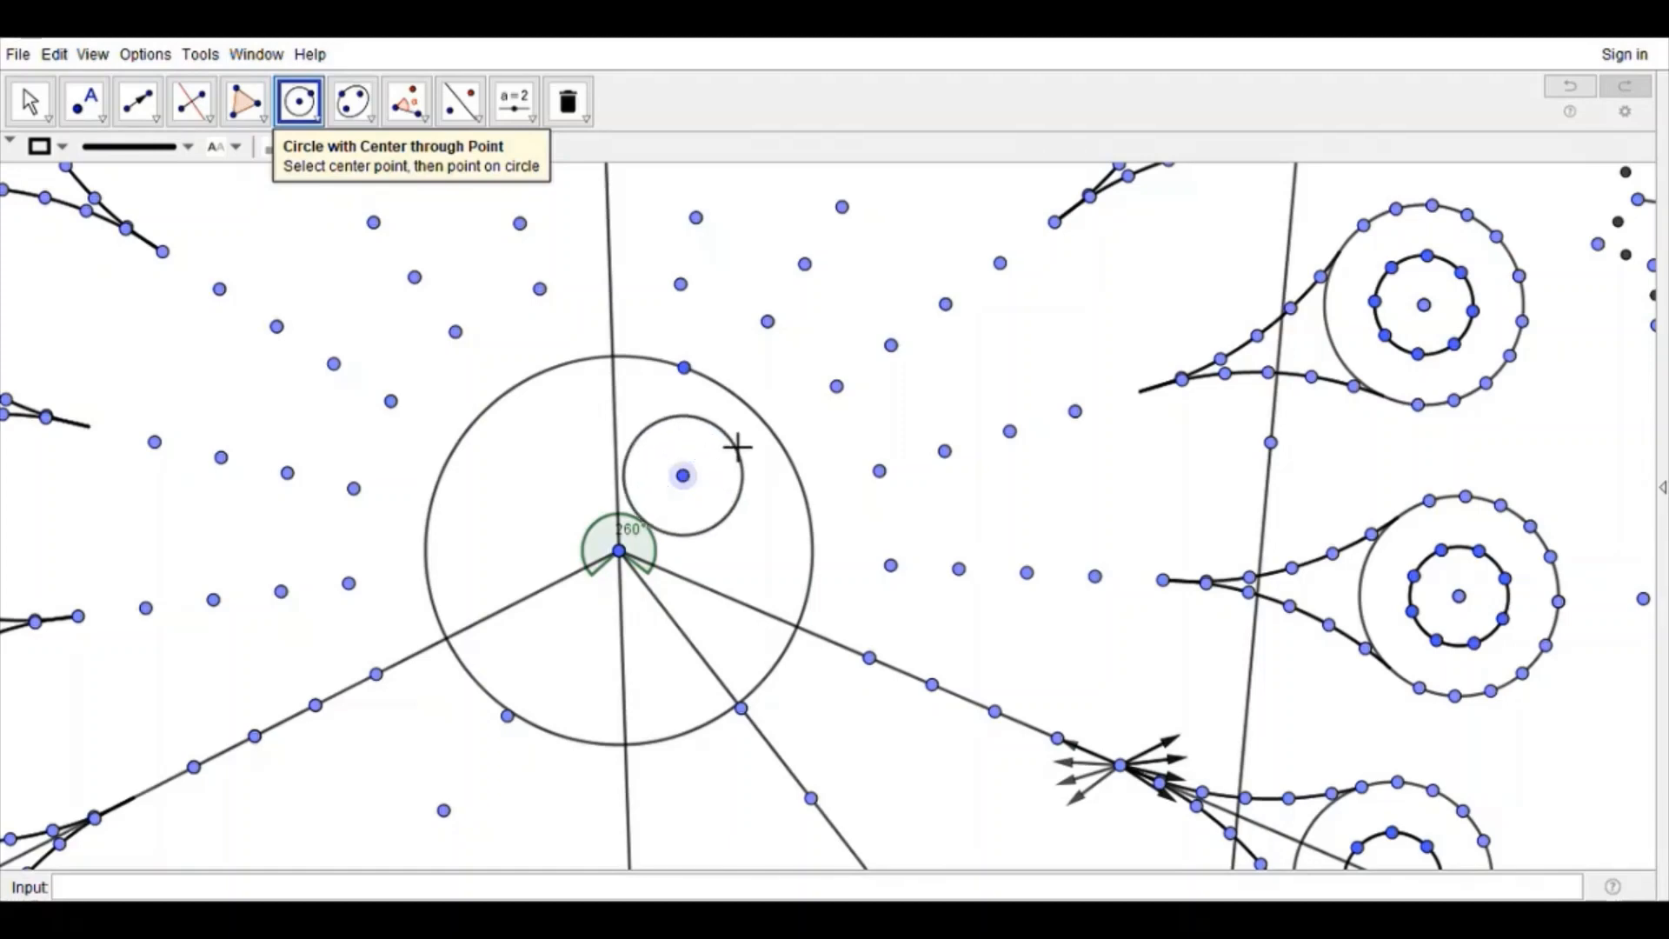
{"action": "left_click", "coordinate": [718, 427]}
{"action": "left_click", "coordinate": [678, 563]}
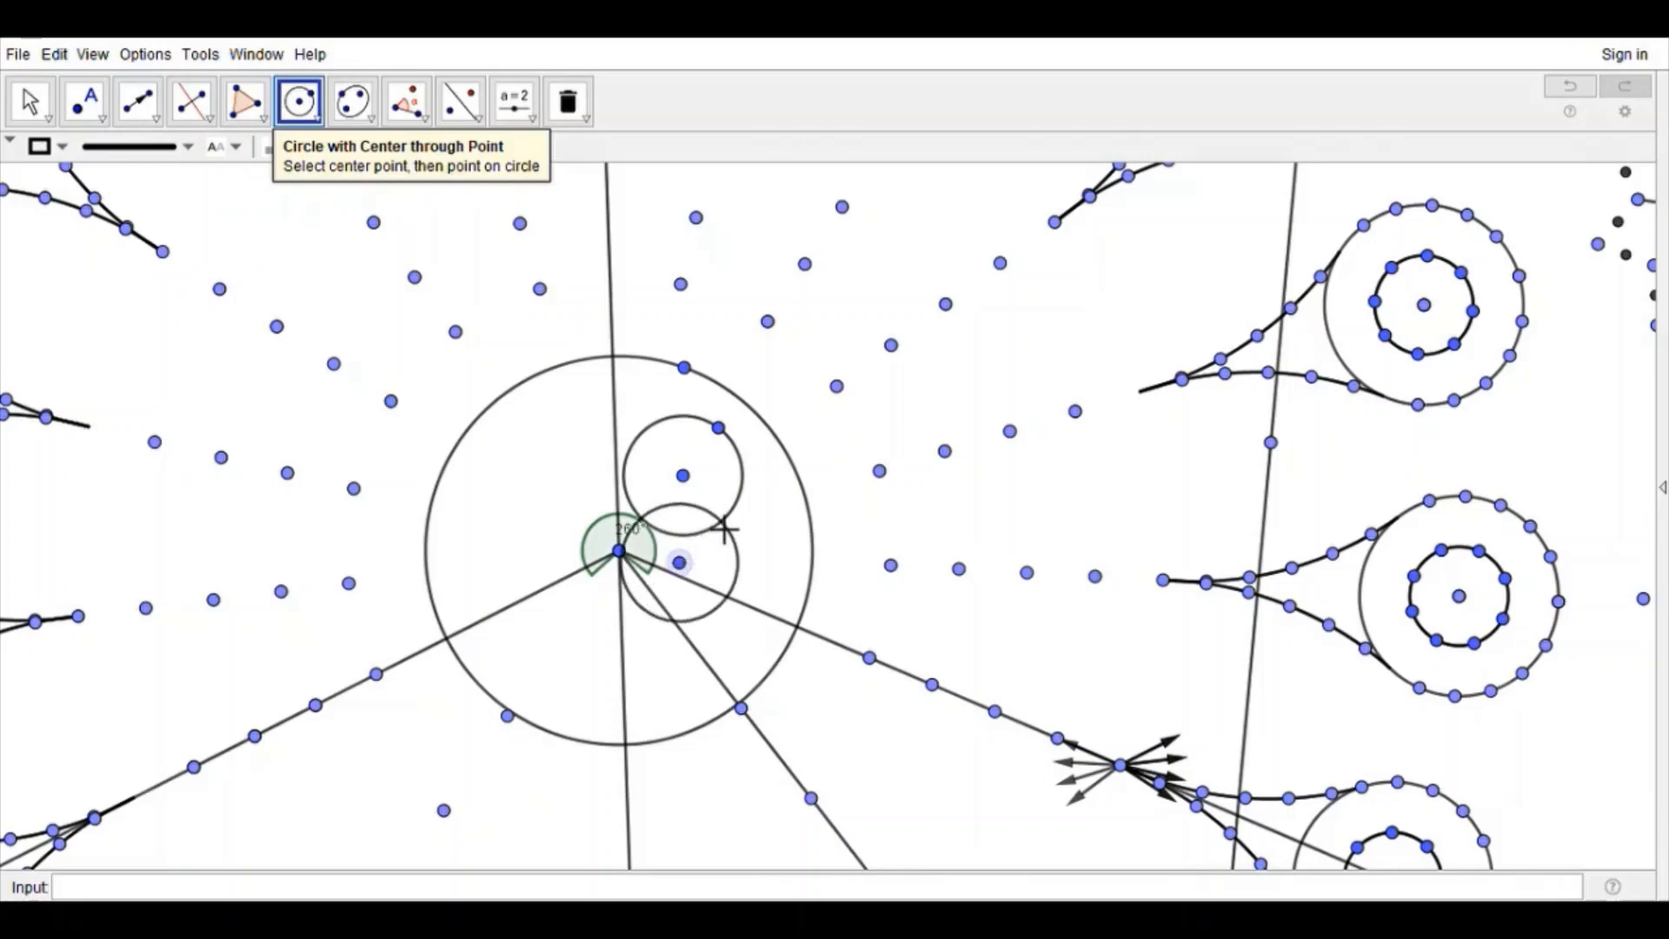
{"action": "left_click", "coordinate": [705, 510]}
{"action": "left_click", "coordinate": [693, 565]}
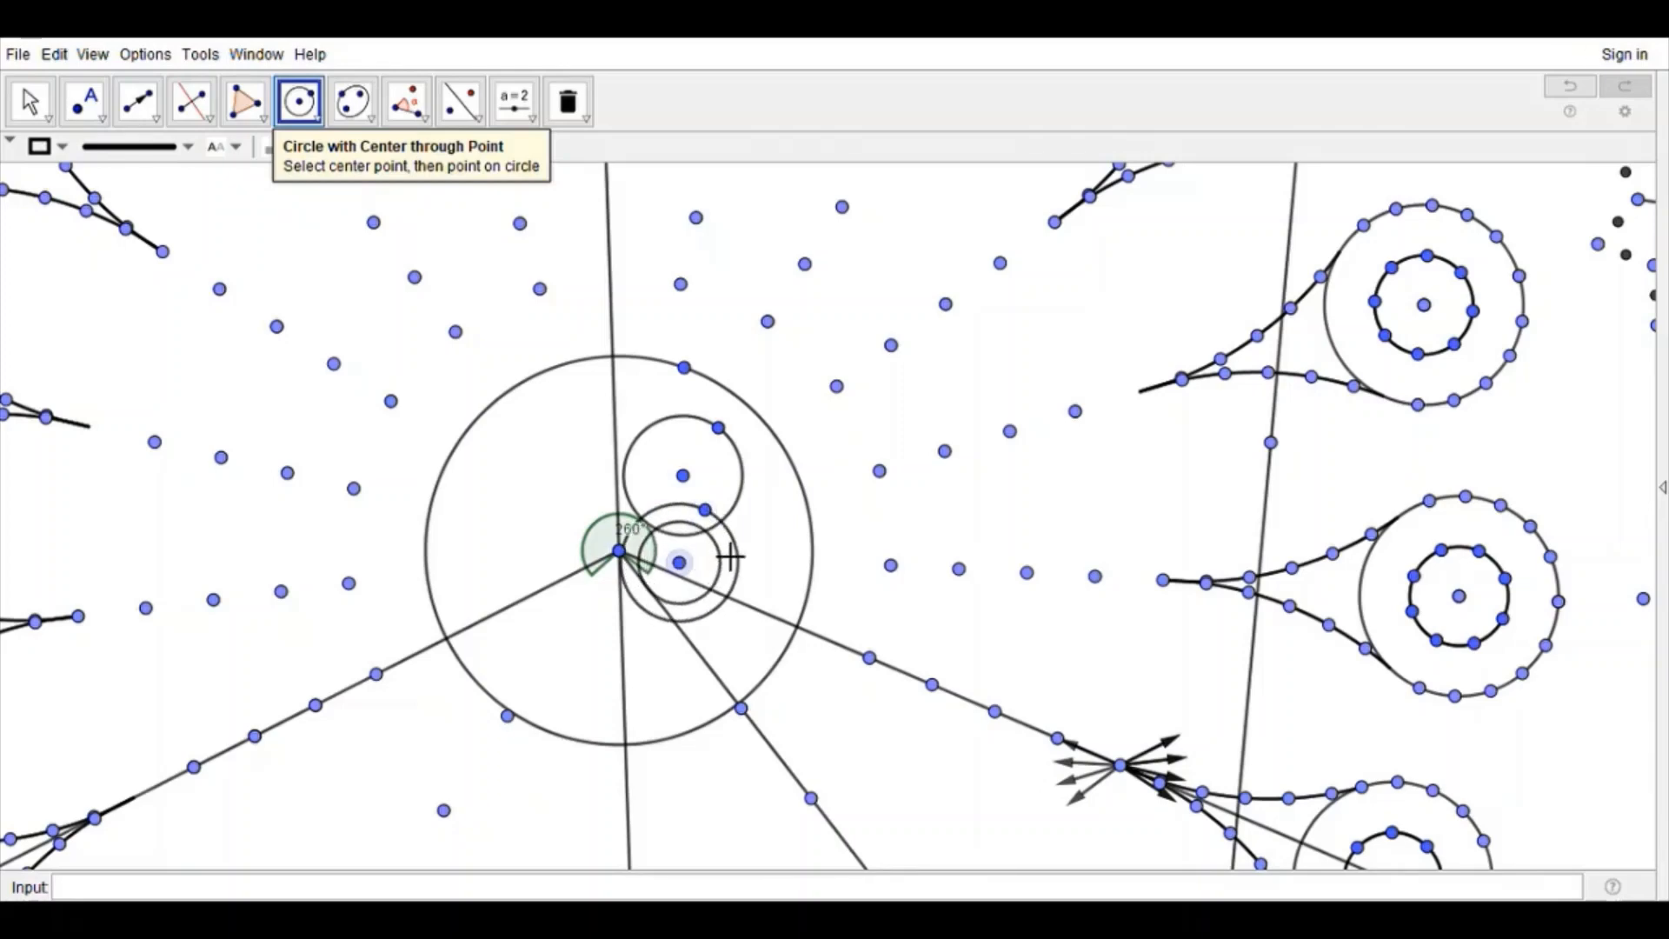
{"action": "left_click", "coordinate": [711, 537]}
Step: Reflect the three small circles about the perpendicular bisector into the central circle's left half
{"action": "left_click", "coordinate": [460, 101]}
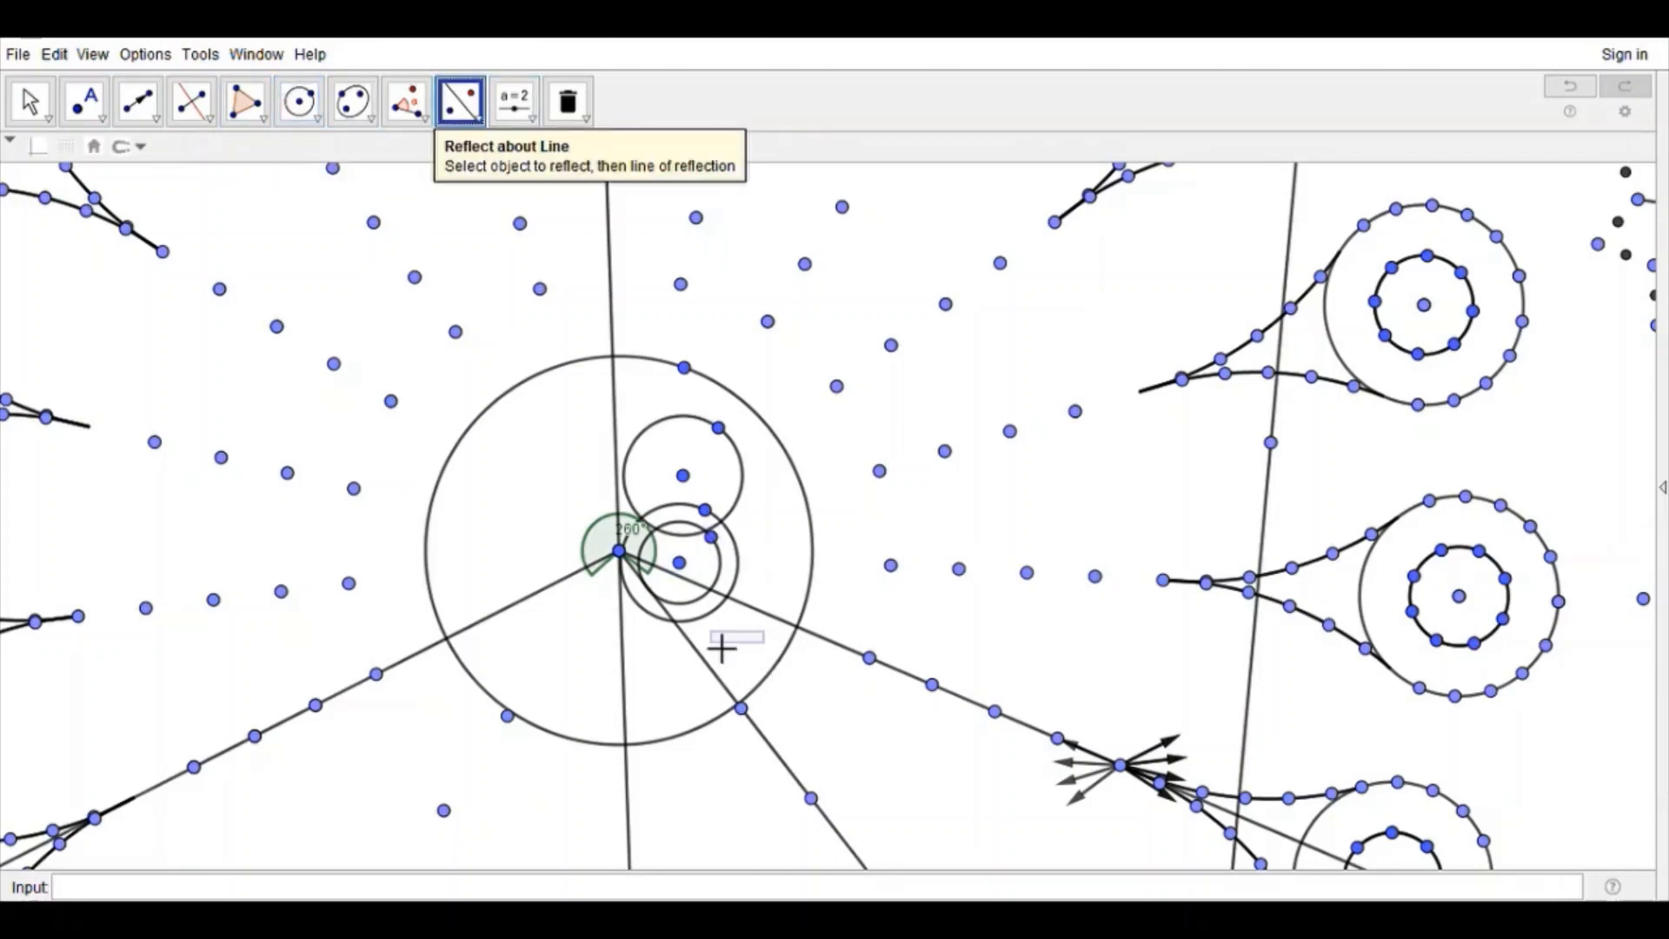
{"action": "left_click_drag", "start_coordinate": [722, 647], "coordinate": [637, 418]}
{"action": "left_click", "coordinate": [614, 387]}
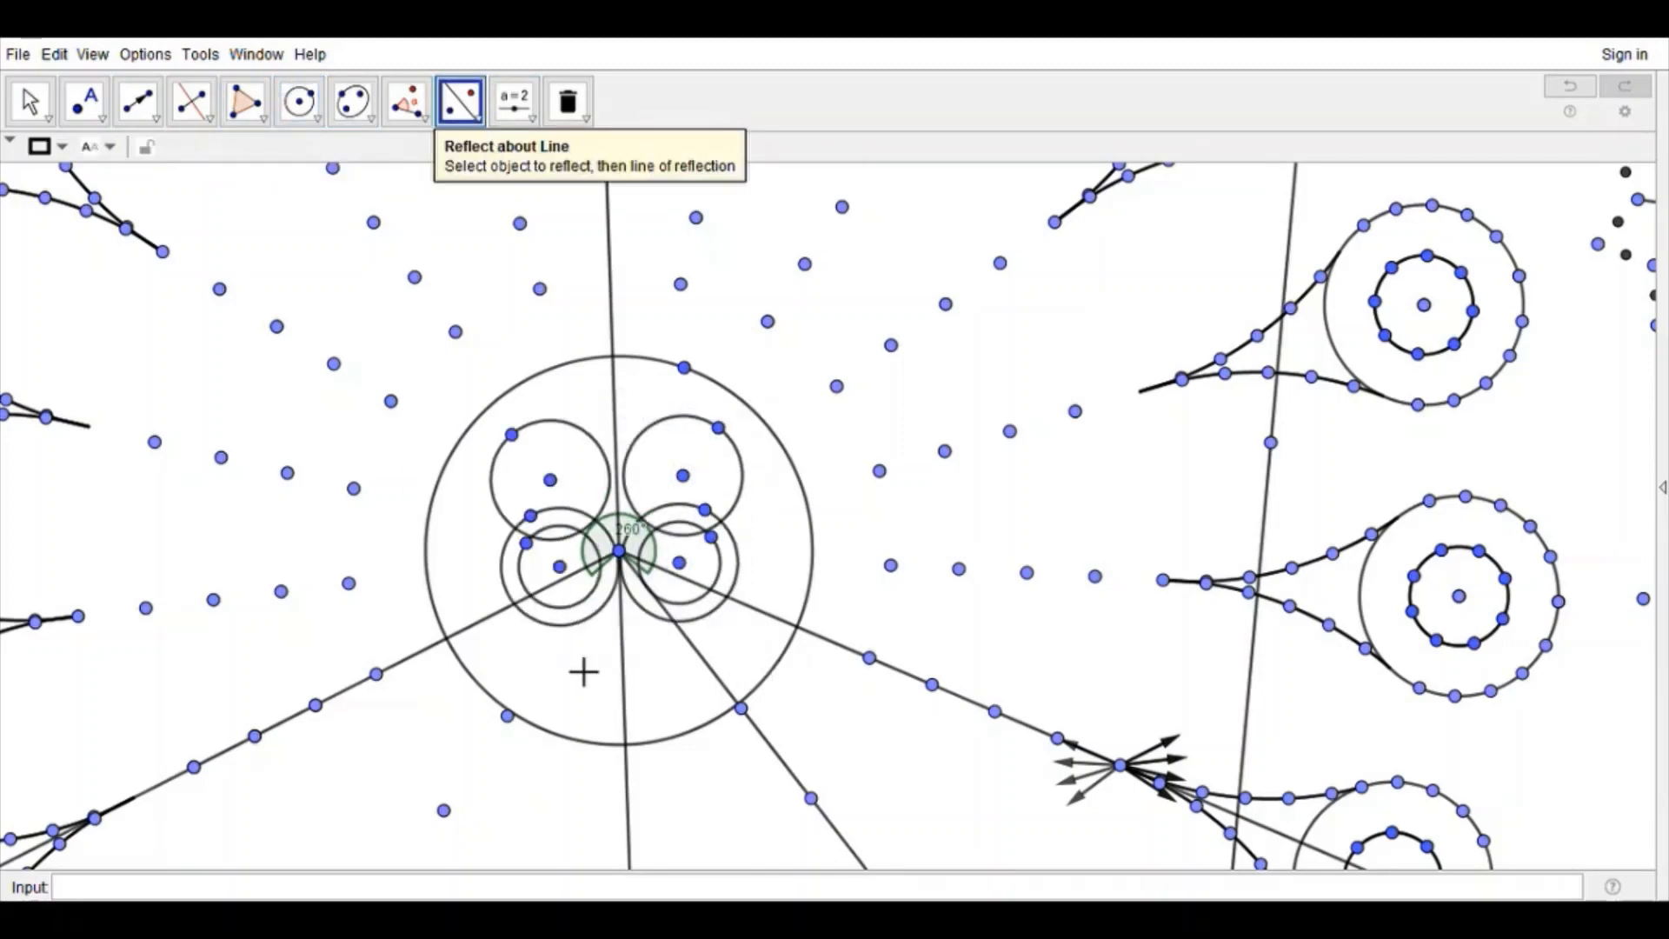